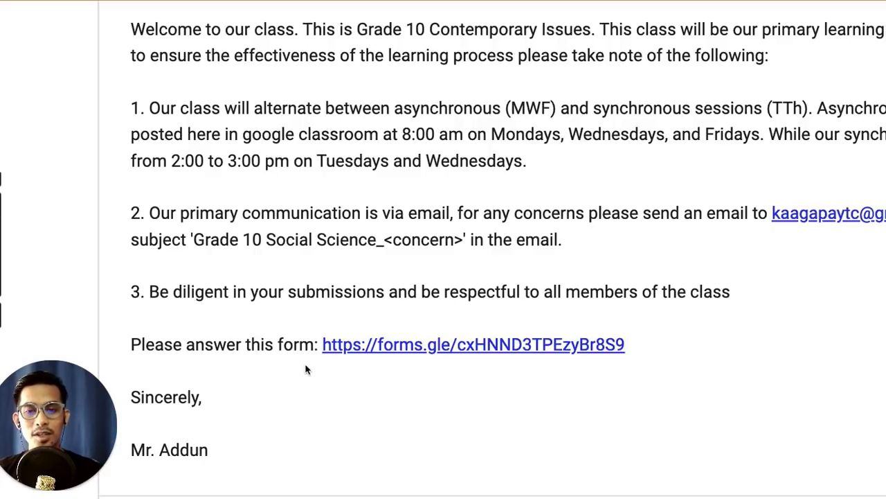
Step: Open the student data form from the class announcement, review its questions, and return
left_click(400, 345)
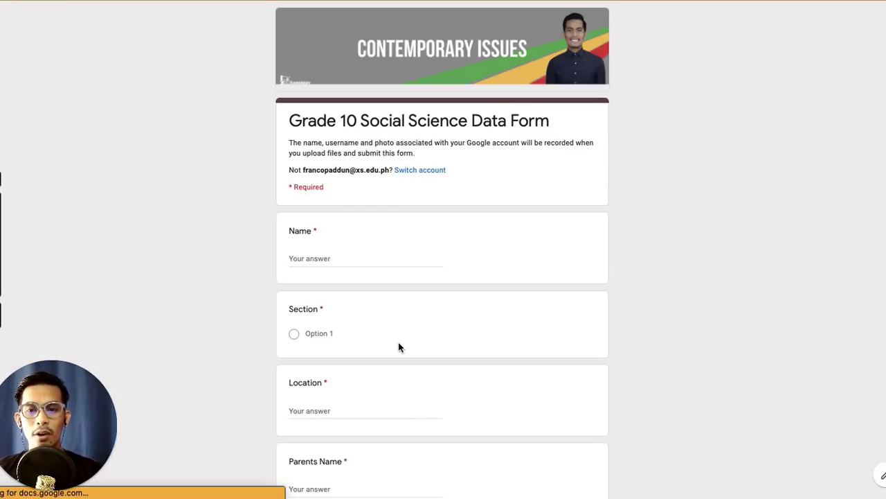
scroll(360, 265, "up", 5)
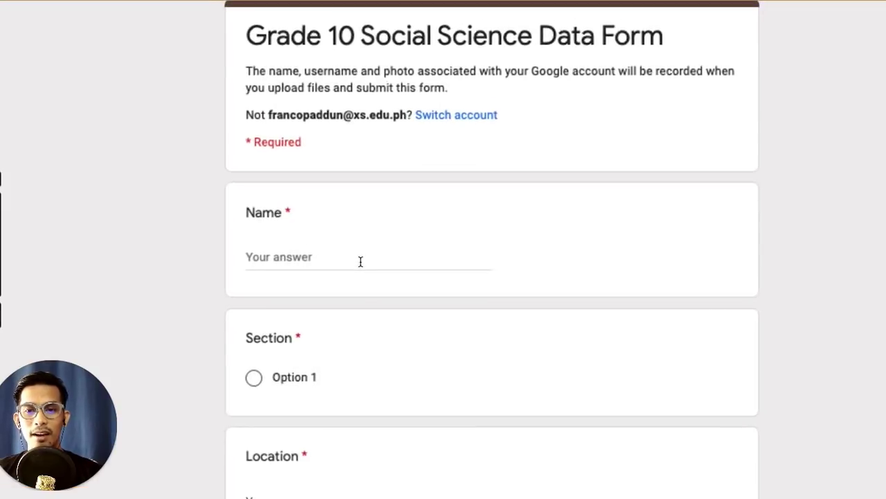
scroll(360, 266, "up", 2)
scroll(360, 265, "down", 6)
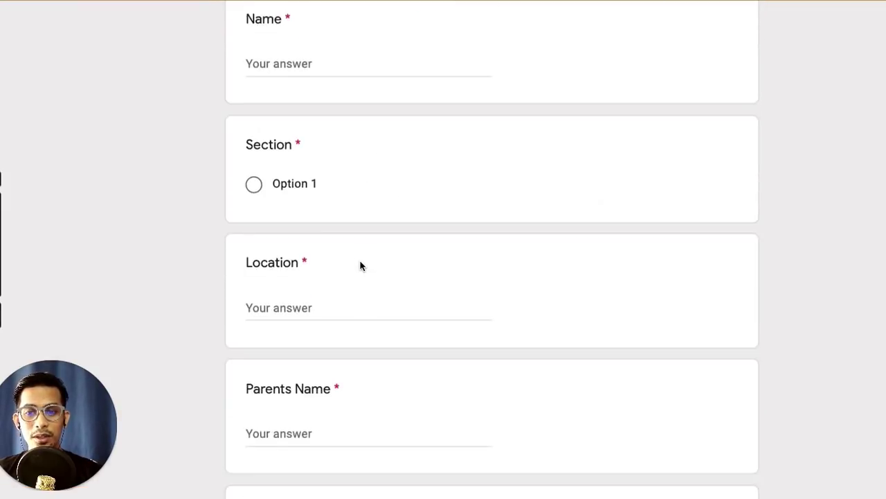
scroll(360, 266, "down", 3)
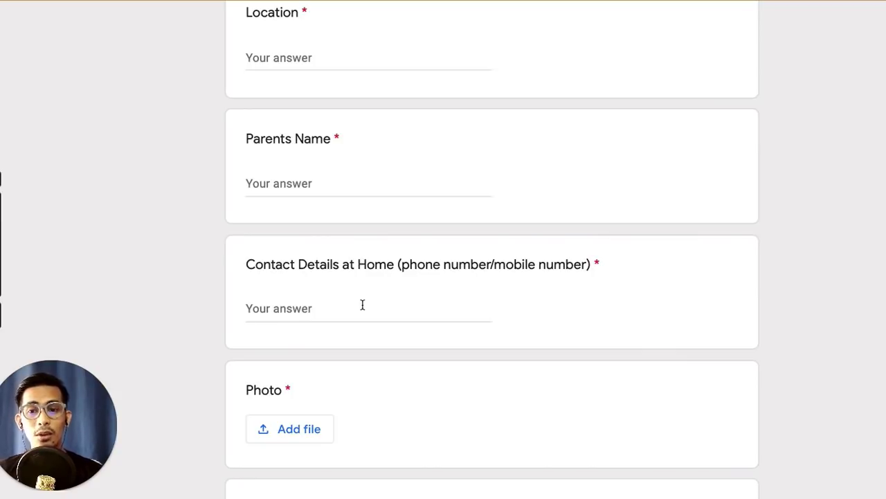
scroll(362, 305, "down", 7)
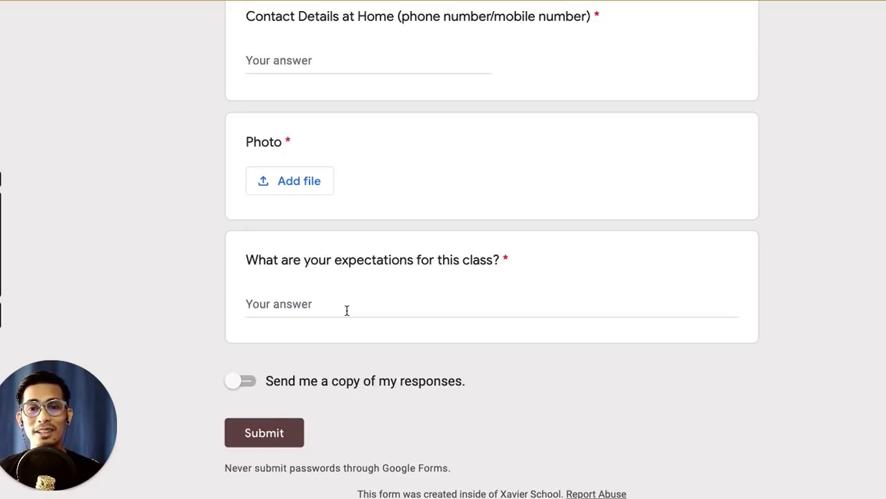
key("ctrl+minus")
key("ctrl+minus")
key("ctrl+minus")
key("ctrl+minus")
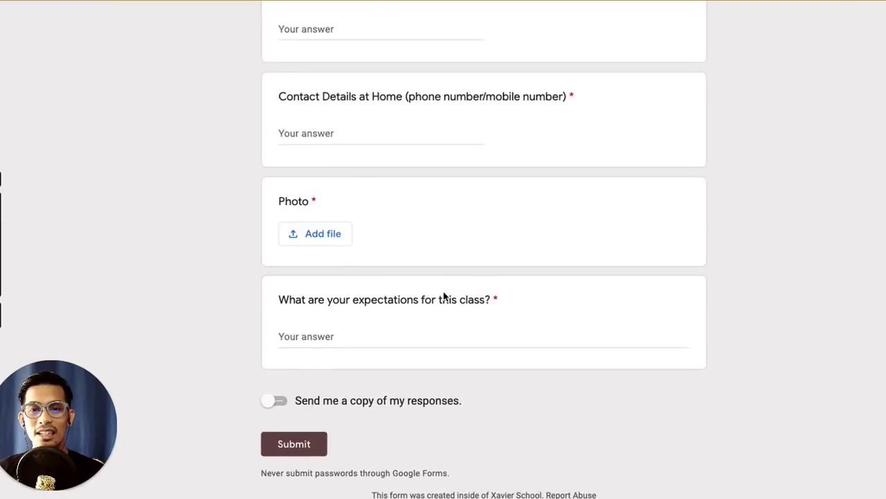
scroll(443, 294, "up", 5)
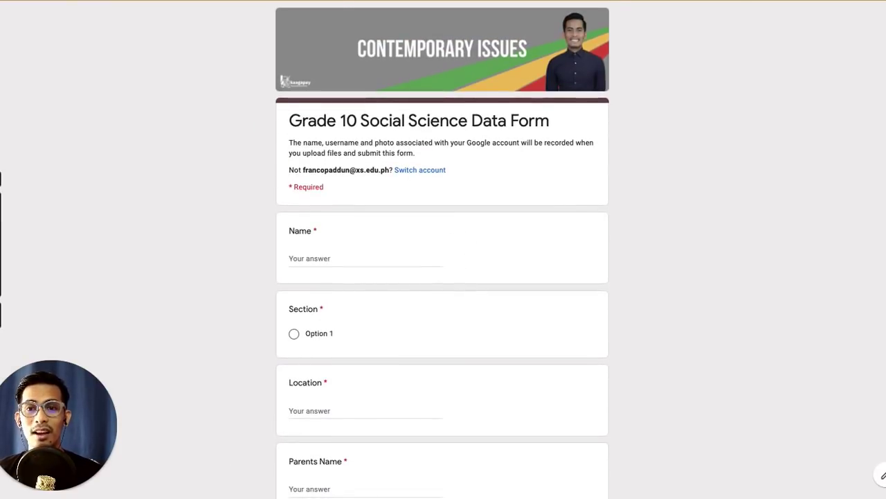
key("ctrl+shift+Tab")
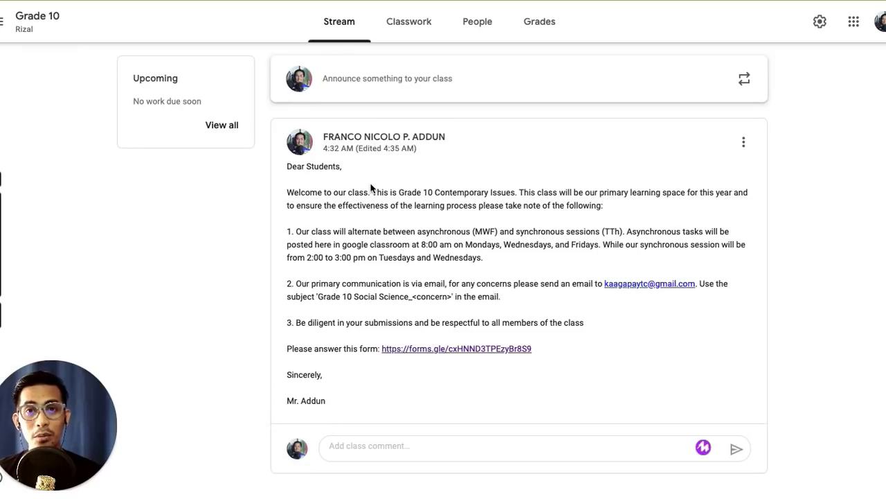
Step: On the class's People page, start a student invitation and cancel it without adding anyone
left_click(474, 31)
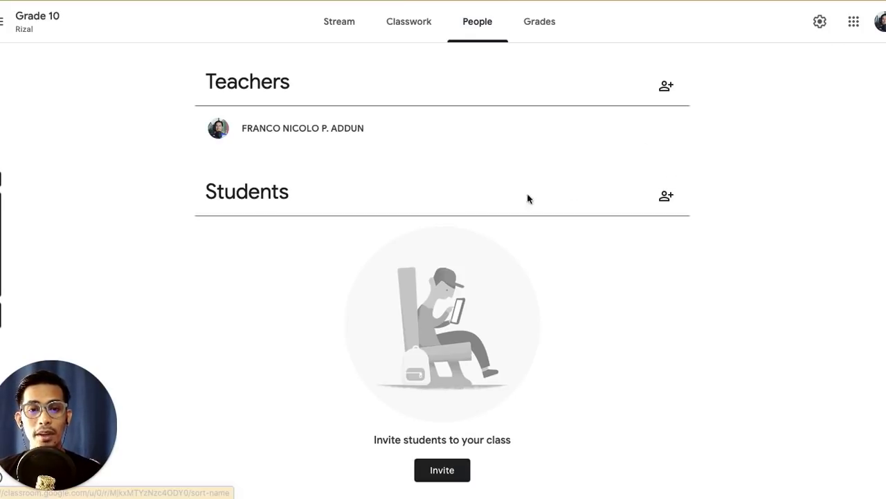
left_click(663, 200)
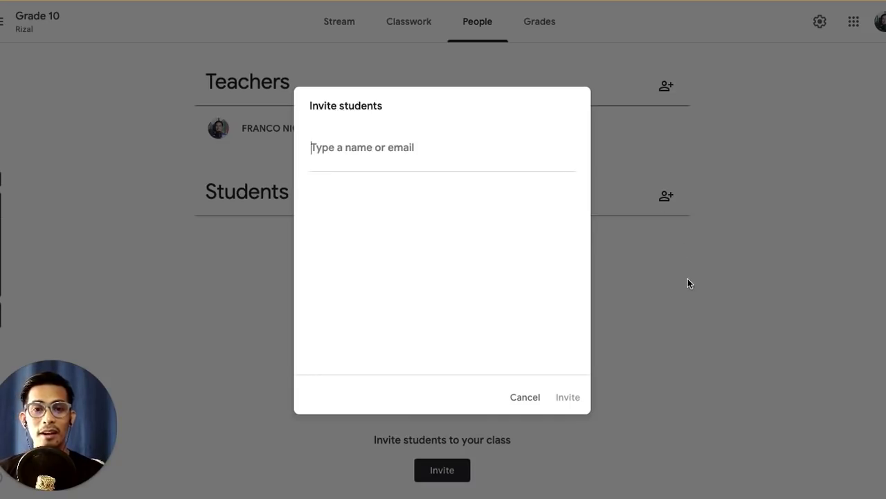
left_click(524, 397)
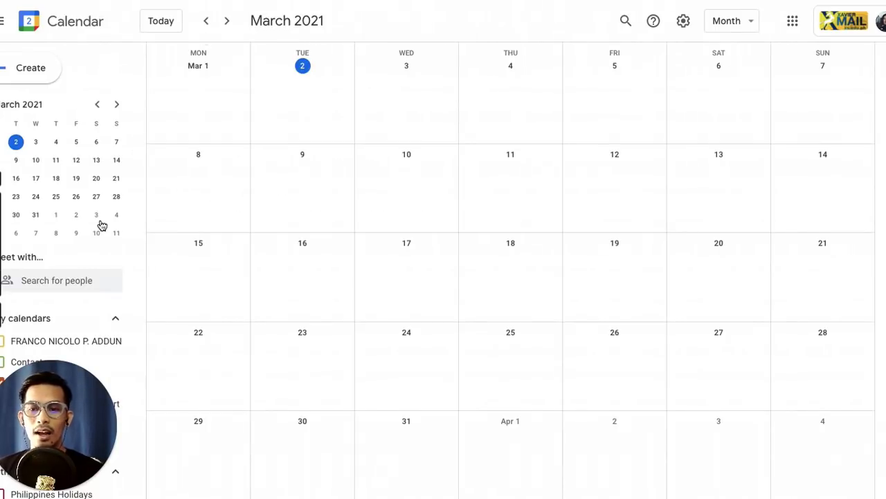
Step: Scroll down the Classwork page to reach the class's Google Calendar link
scroll(101, 225, "down", 1)
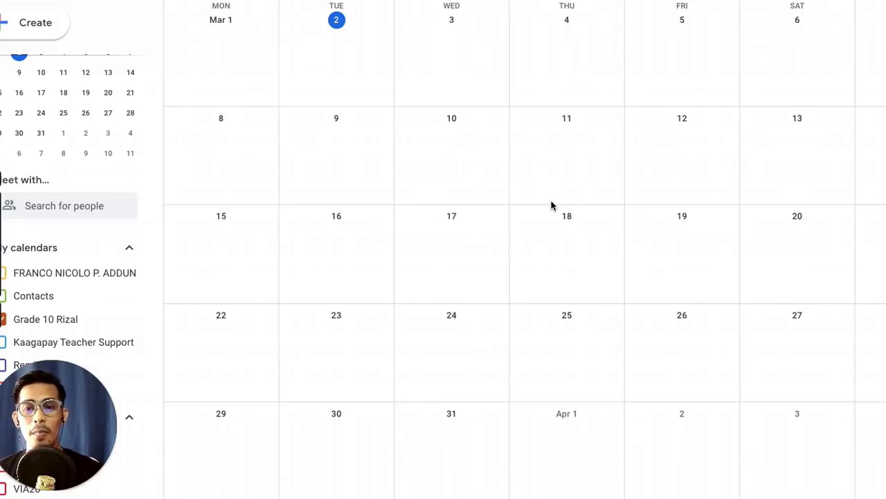
Step: Start a new March 9 event titled 'Synchronous Session Grade 10 AP'
left_click(350, 140)
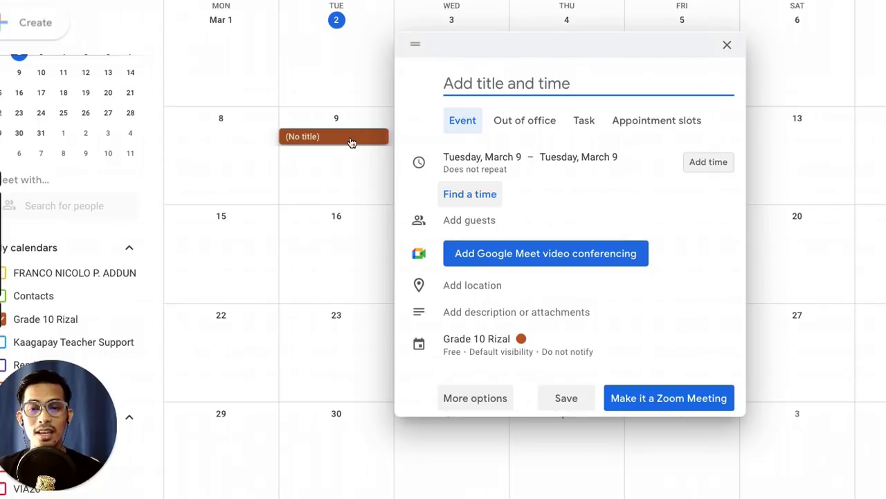
type("Syn")
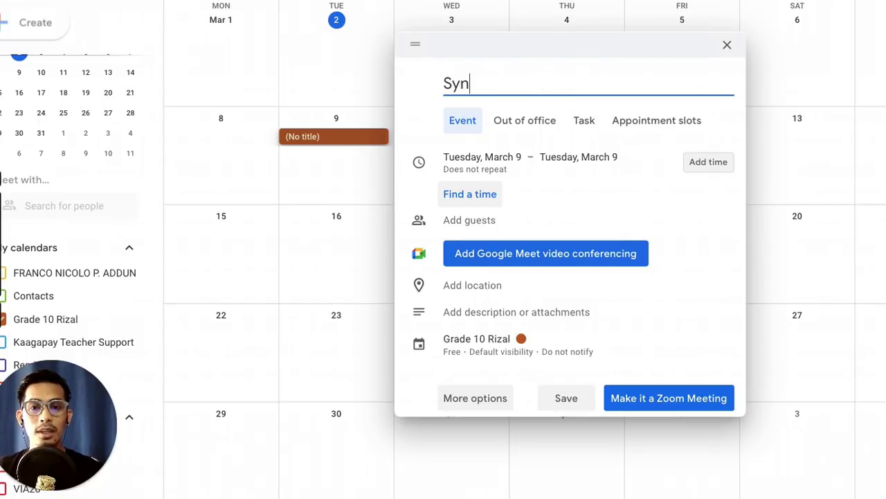
type("chronous Session Grade 1")
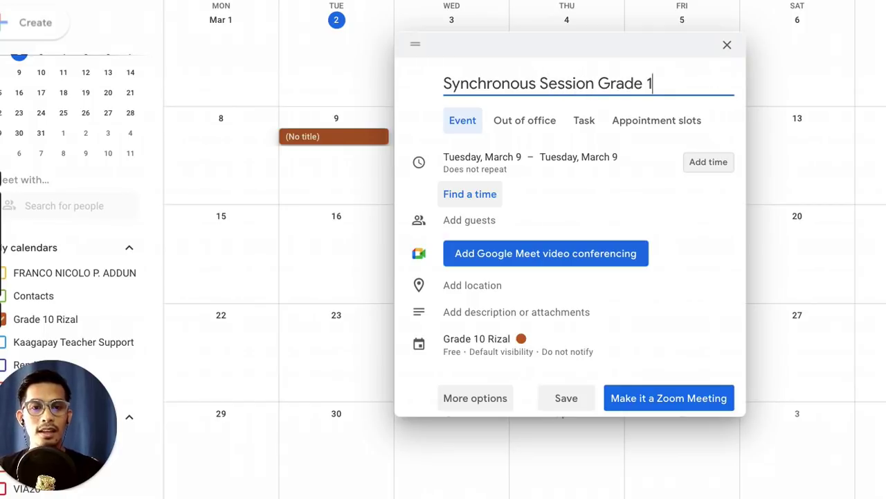
type("0 AP")
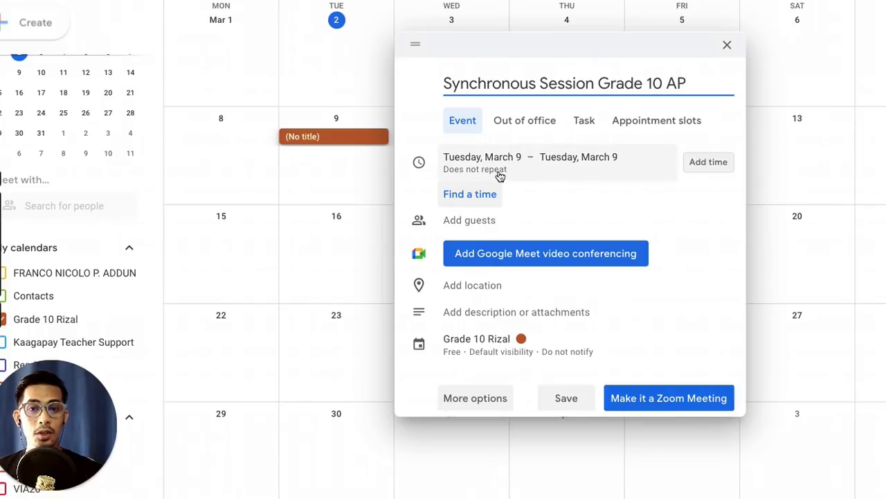
Step: Give the event a 2:30pm to 3:00pm time slot and bring up its repeat choices
left_click(705, 165)
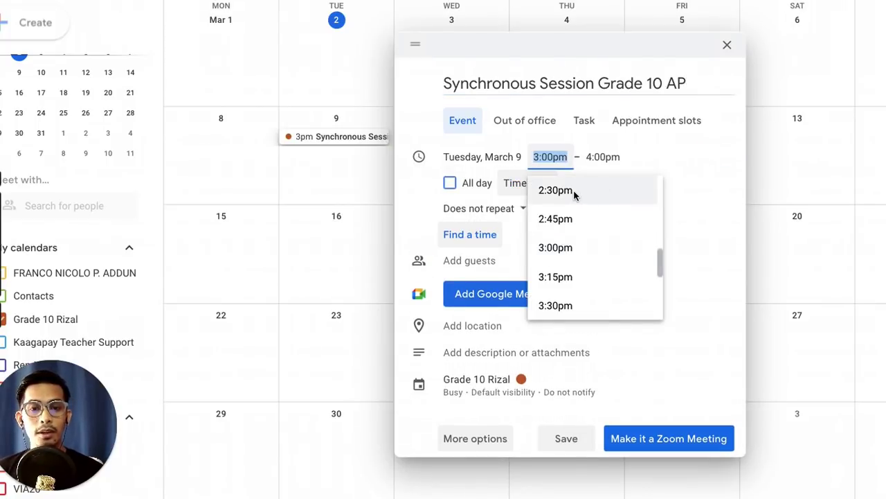
left_click(574, 191)
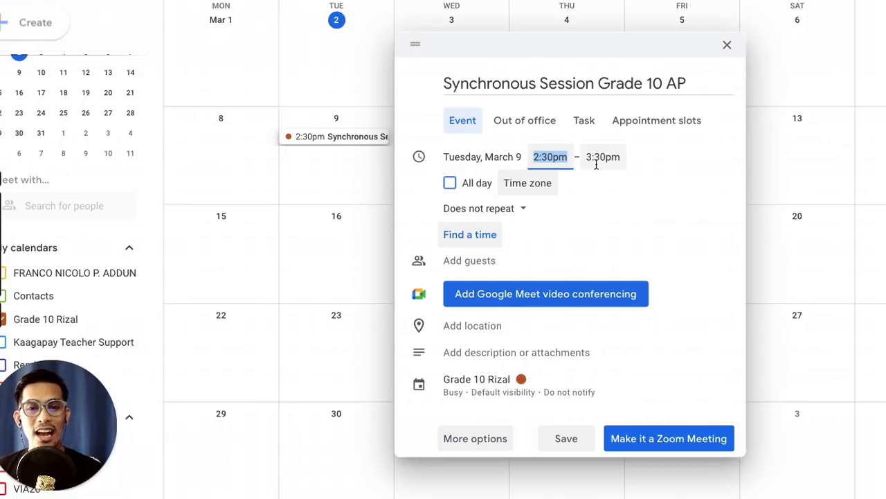
left_click(600, 158)
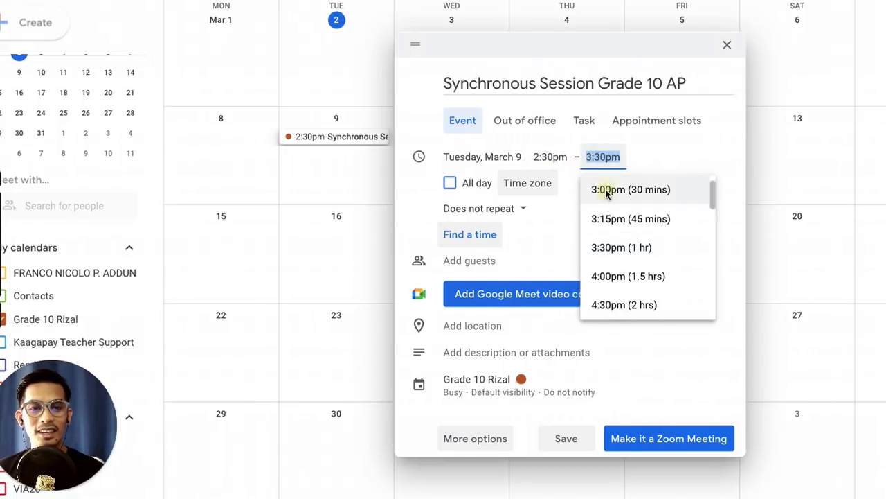
left_click(605, 189)
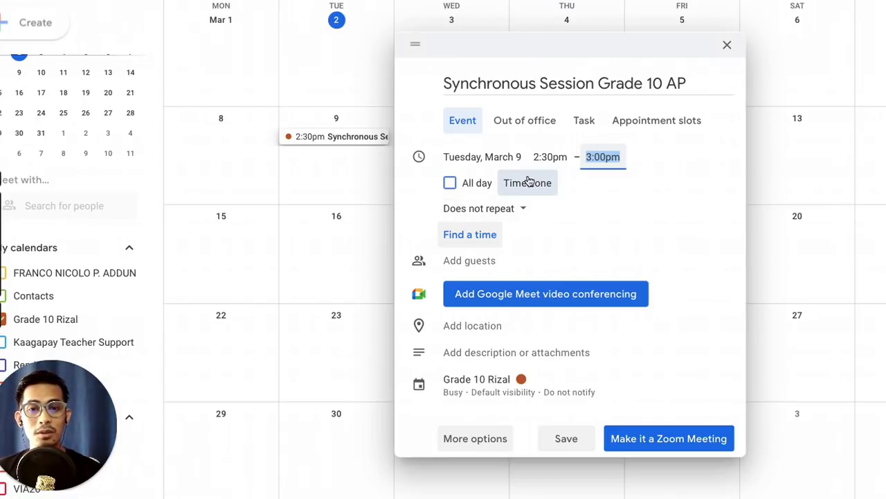
left_click(516, 214)
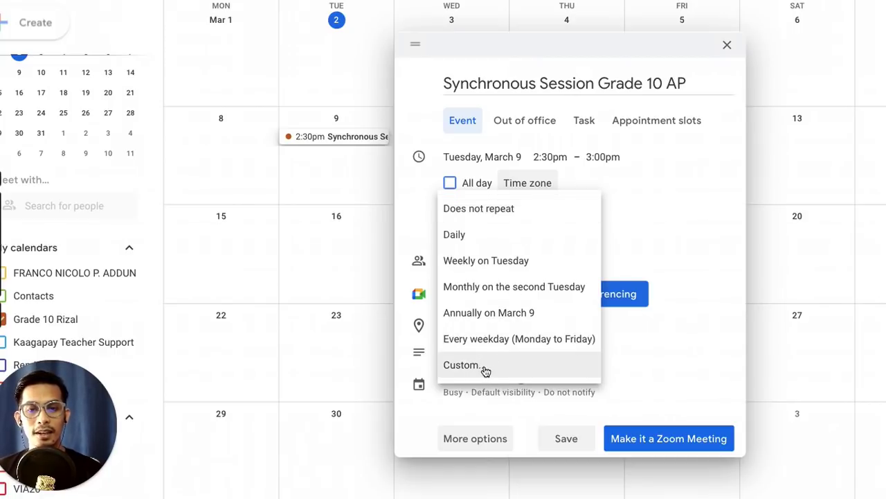
Step: Choose a custom weekly recurrence on Tuesday and Thursday that ends on a set date
left_click(486, 372)
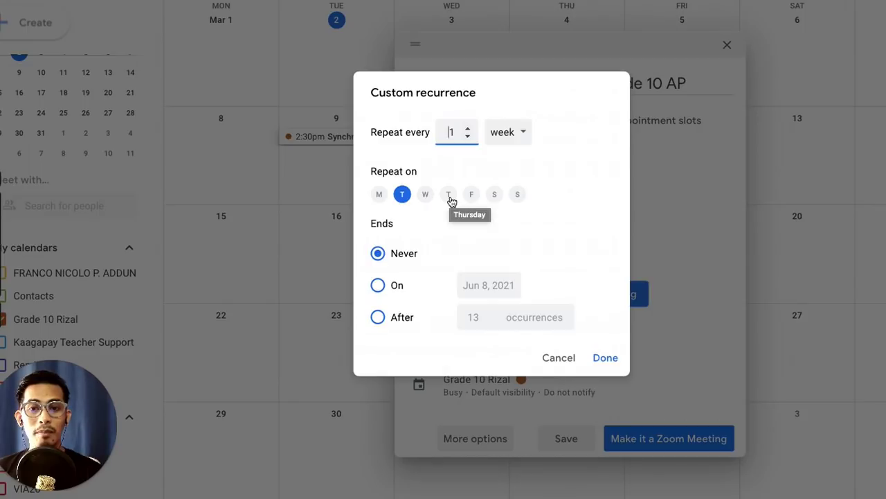
left_click(449, 195)
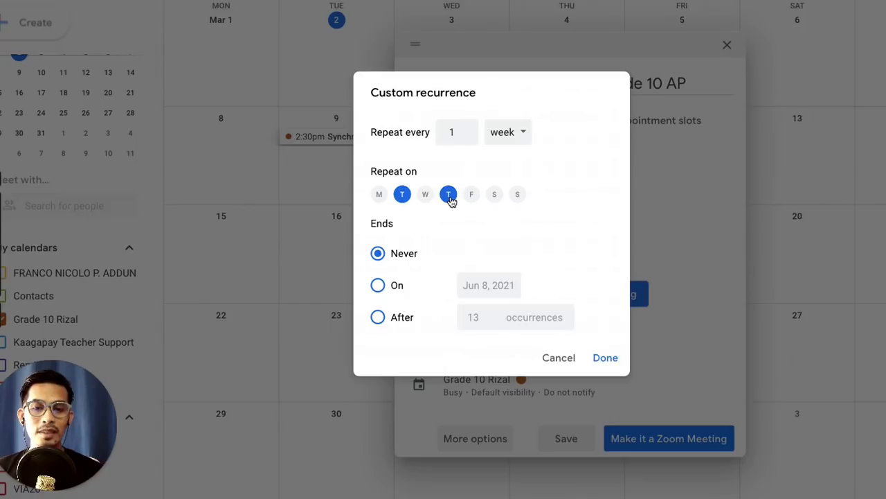
left_click(380, 286)
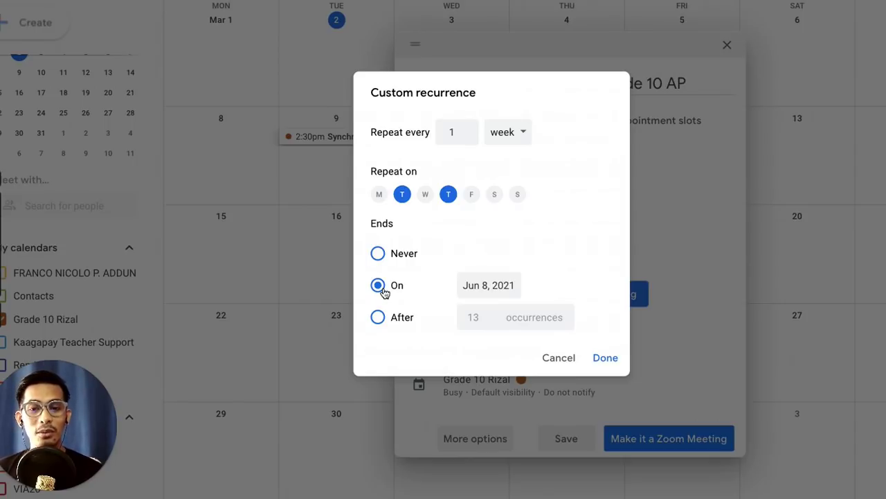
Step: Set the recurrence end date to March 19, 2022 and confirm the pattern
left_click(481, 286)
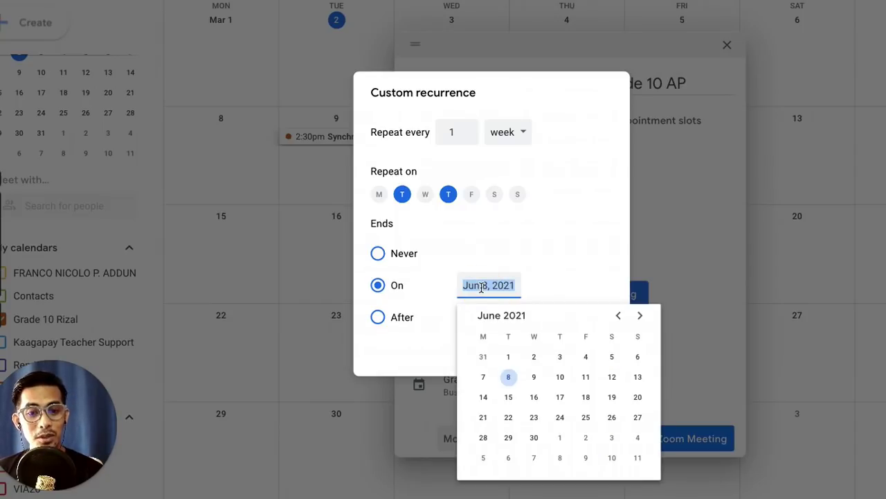
left_click(639, 317)
left_click(640, 317)
left_click(640, 317)
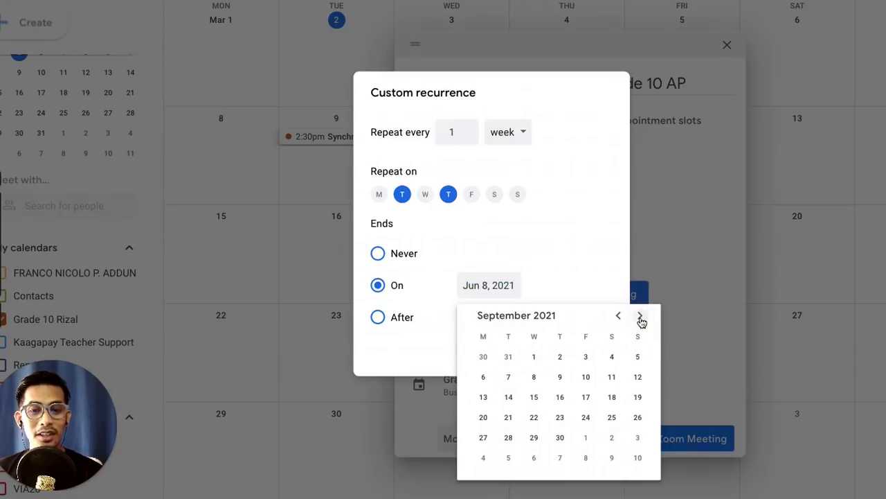
left_click(639, 317)
left_click(640, 316)
left_click(639, 317)
left_click(640, 317)
left_click(639, 316)
left_click(640, 317)
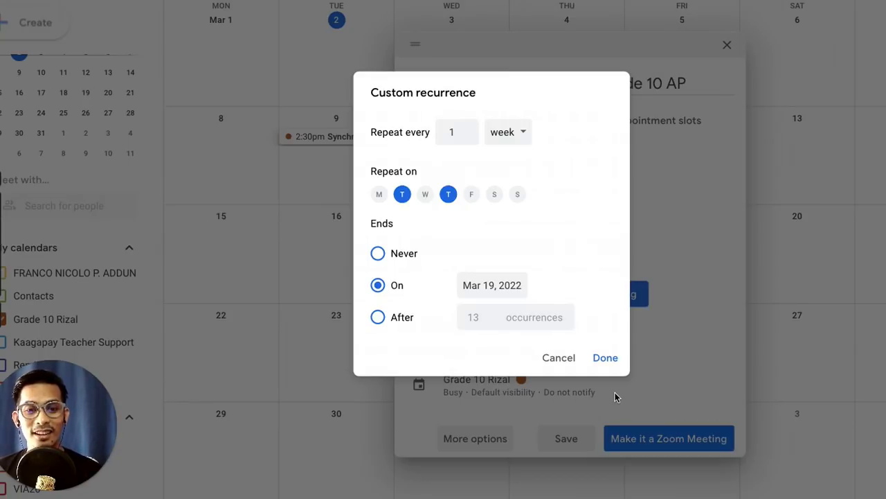
left_click(606, 358)
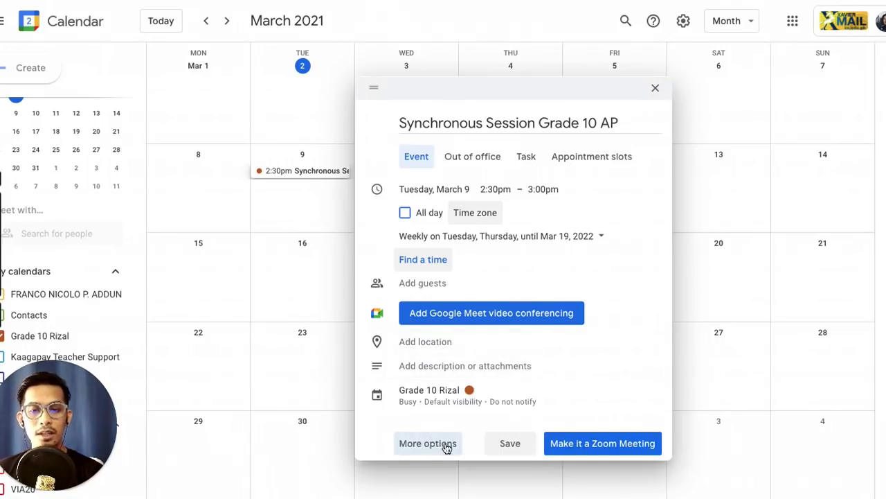
Step: Open the event's full details and add a 10-minute notification reminder
left_click(443, 448)
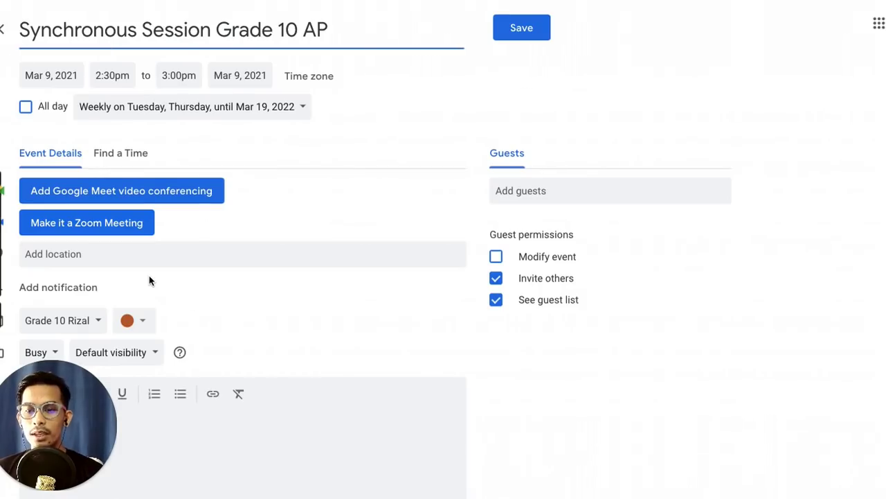
scroll(149, 277, "down", 1)
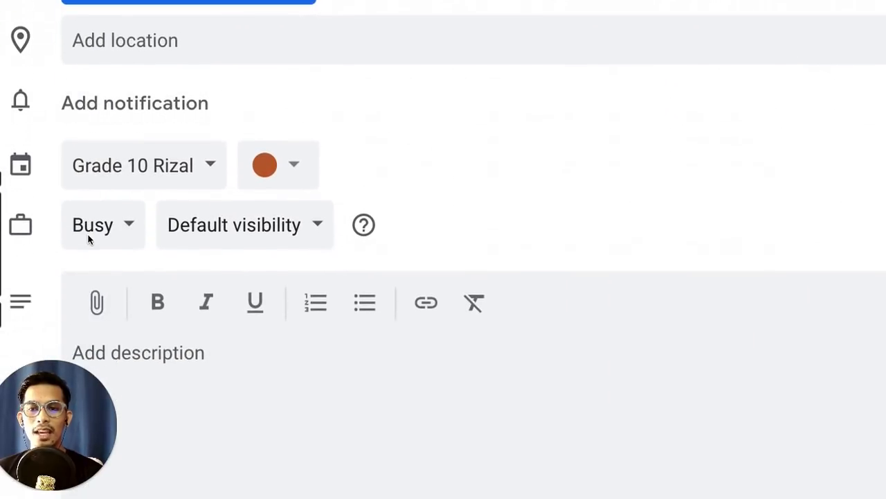
left_click(131, 104)
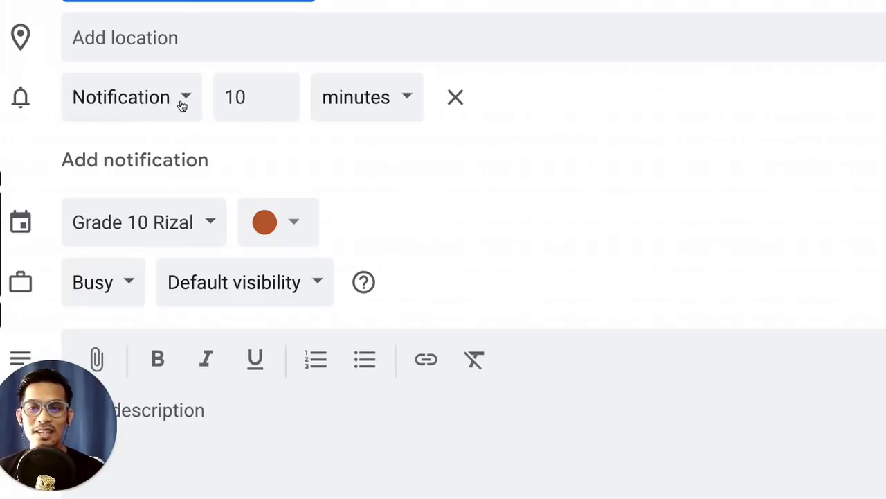
left_click(183, 104)
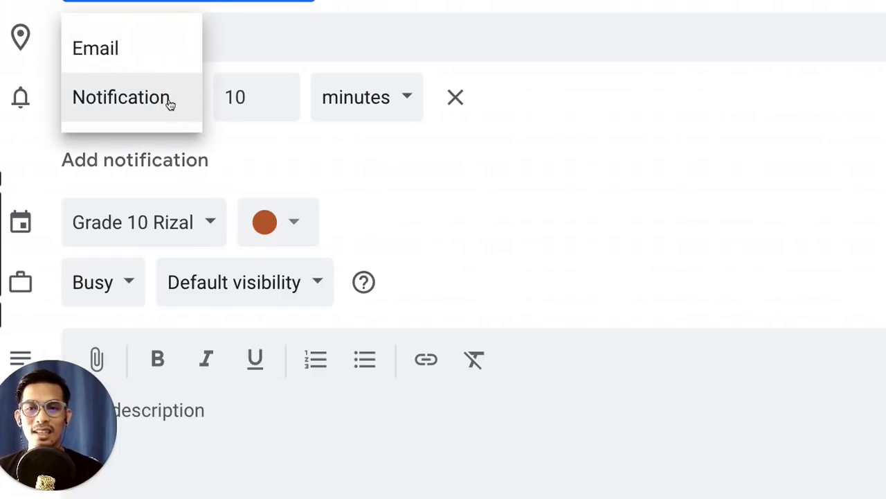
left_click(172, 101)
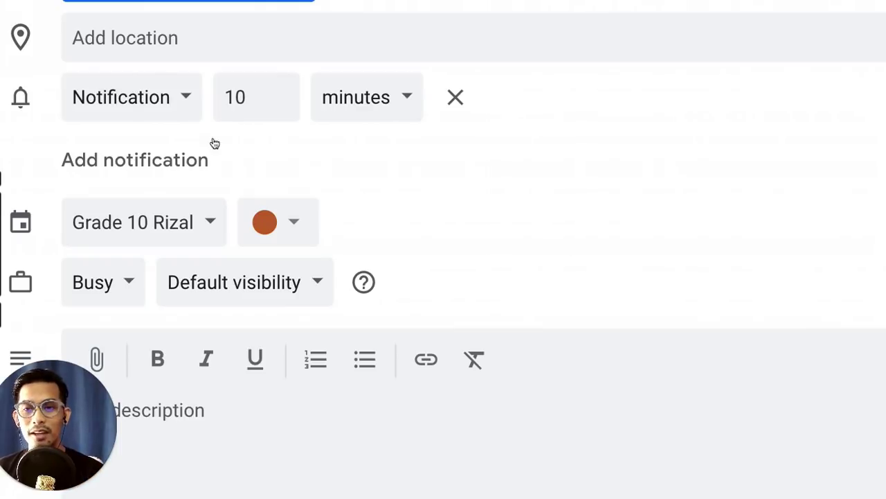
Step: Add a second reminder as an email 30 minutes before the session
left_click(184, 157)
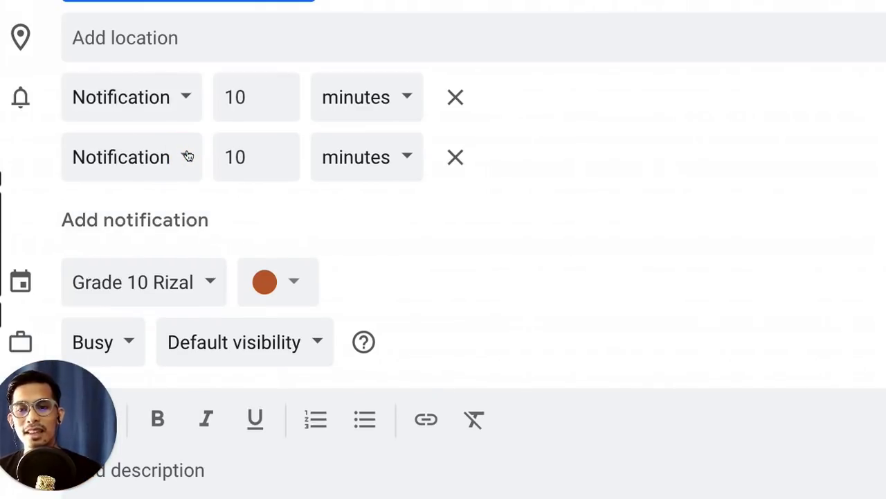
left_click(186, 158)
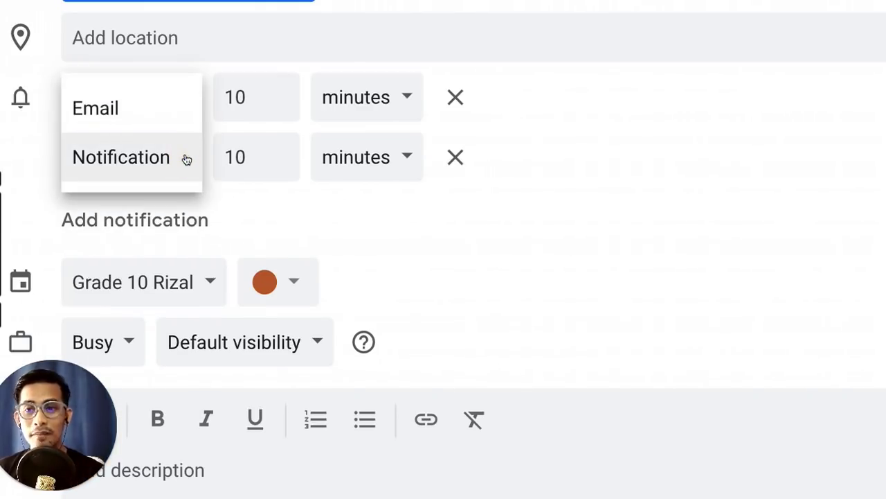
left_click(147, 113)
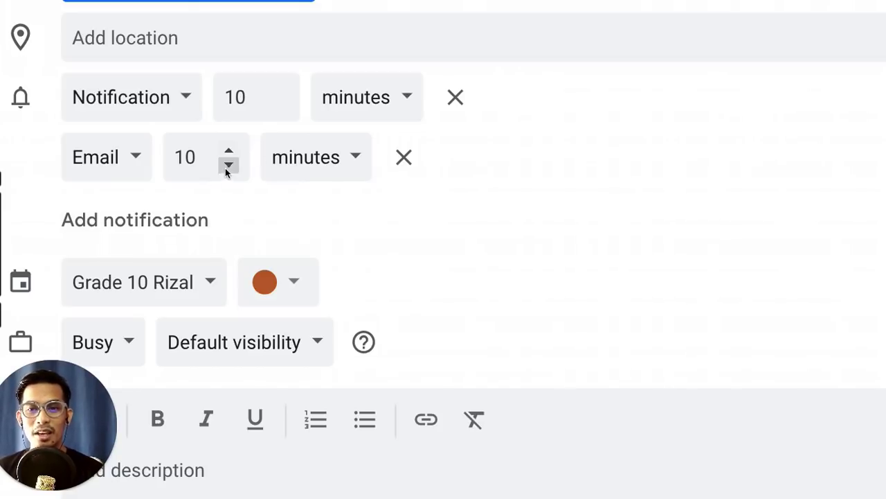
left_click(186, 156)
key("BackSpace")
type("3")
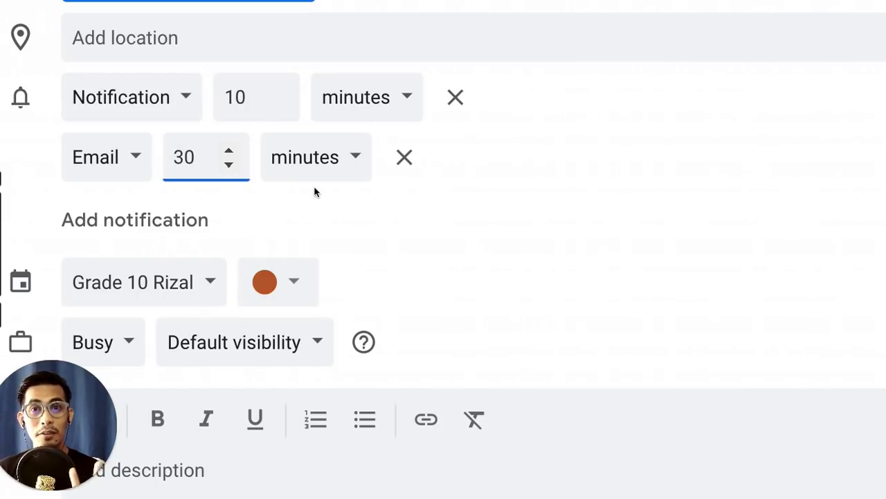
scroll(314, 189, "down", 3)
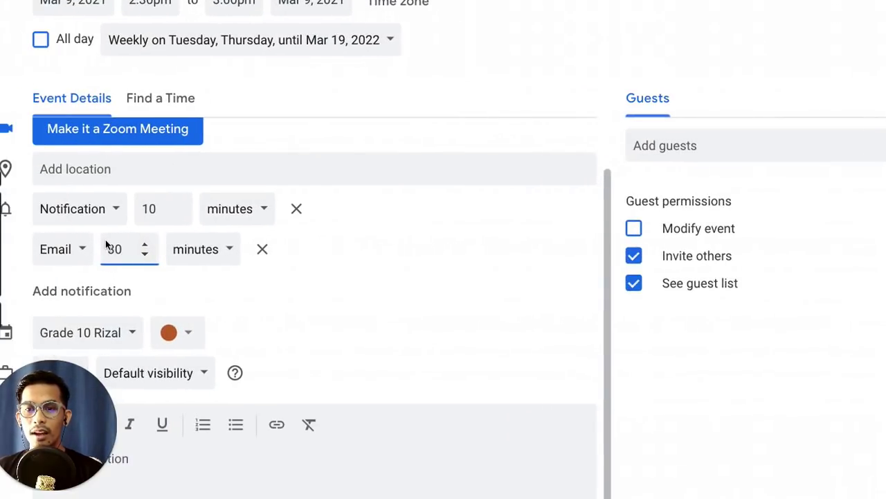
scroll(105, 239, "down", 2)
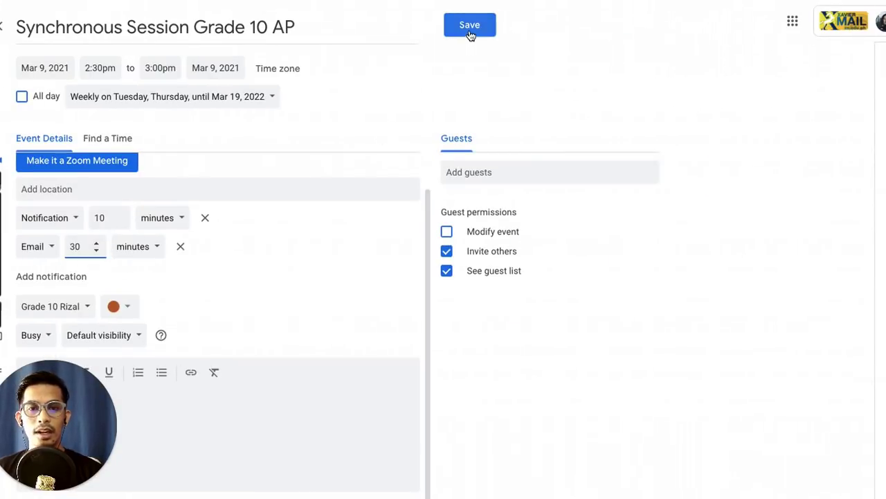
Step: Save the event, check the Grade 10 Rizal stream in Classroom, then return to the calendar
left_click(468, 32)
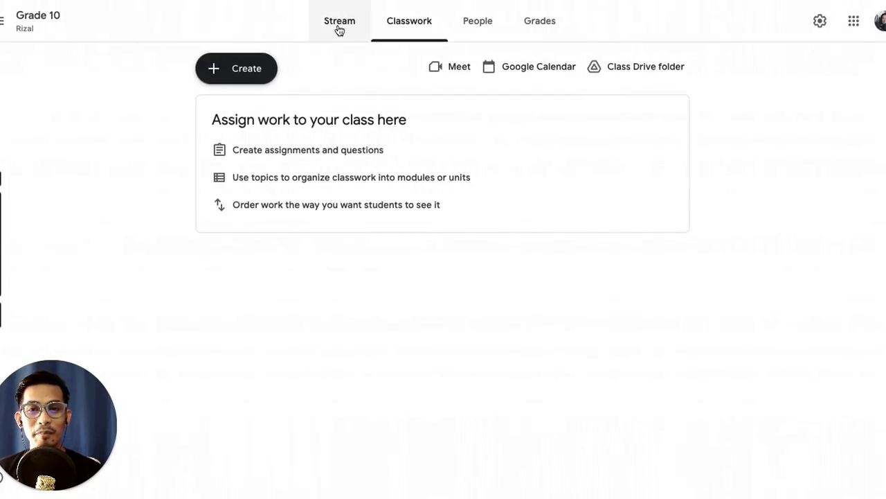
left_click(339, 28)
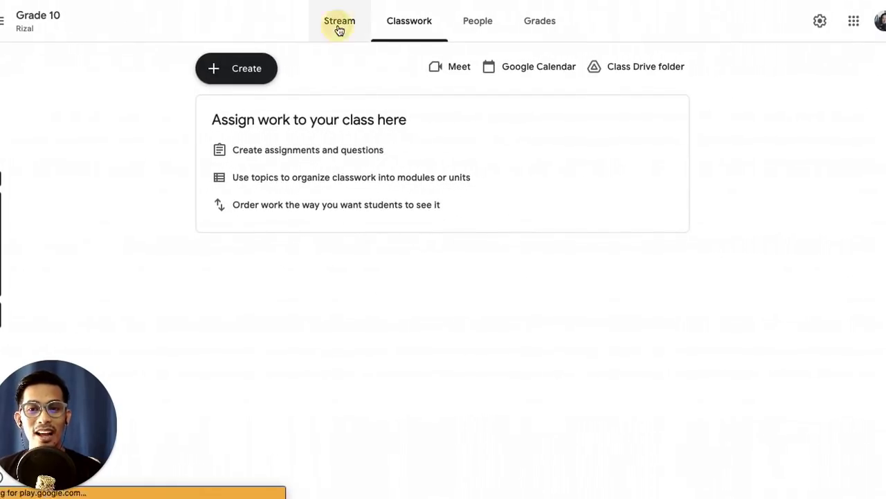
scroll(172, 76, "up", 2)
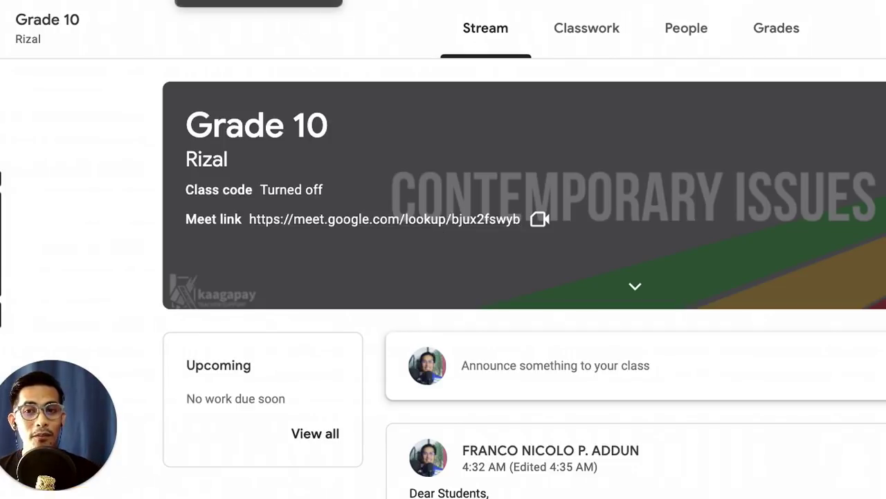
key("ctrl+Tab")
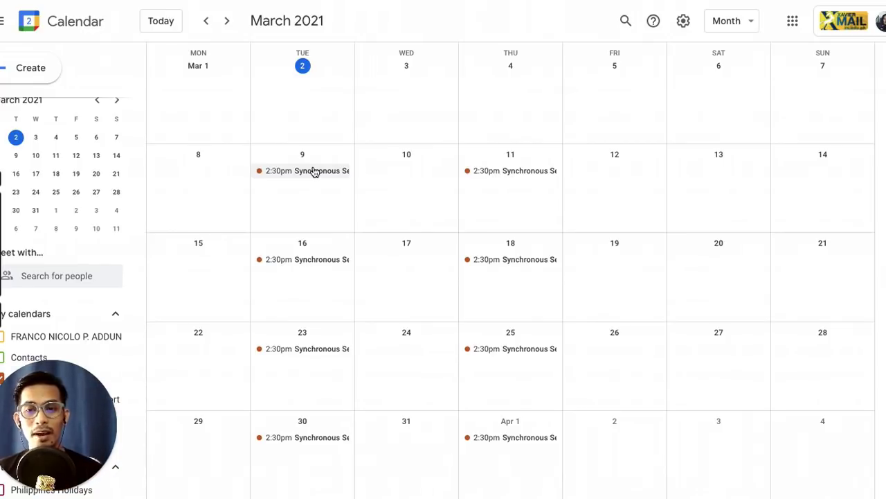
Step: Edit the March 9 Synchronous Session and add Google Meet video conferencing to it
left_click(313, 171)
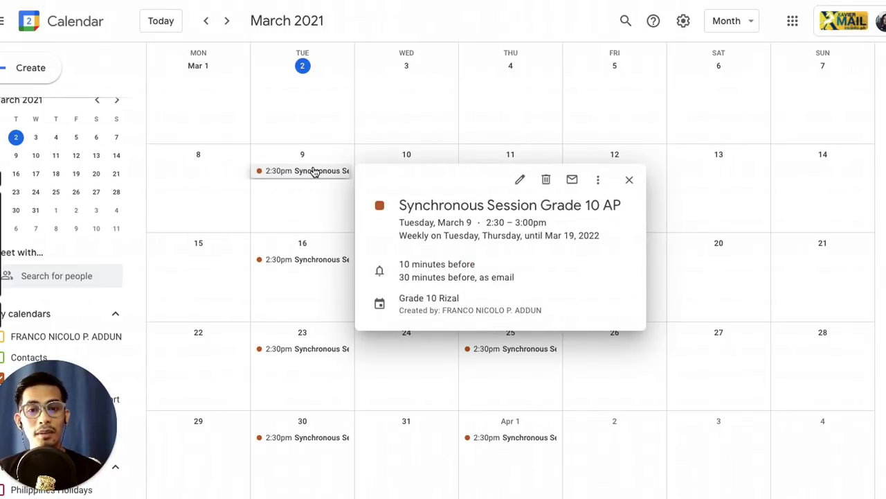
left_click(522, 179)
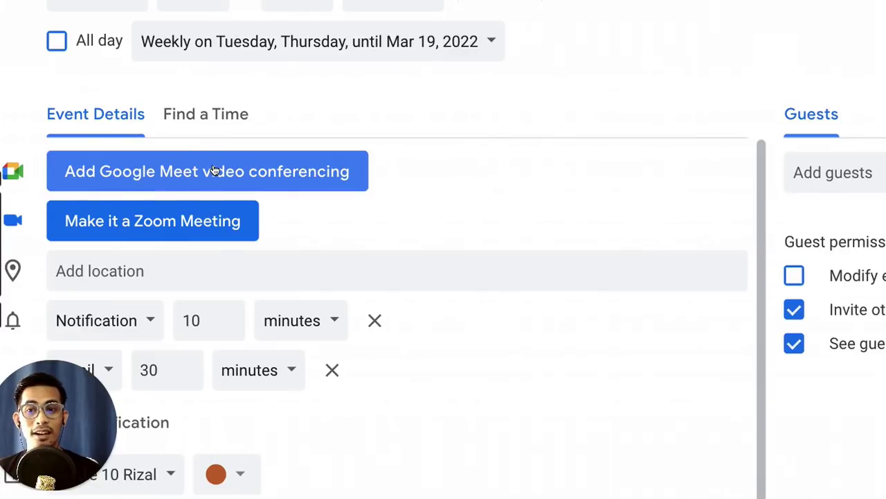
left_click(218, 174)
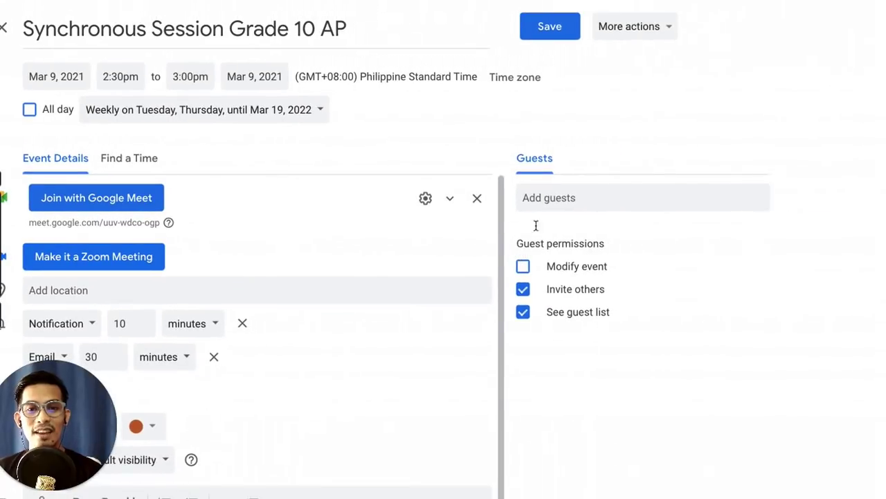
Step: Save the Meet change and apply it to all events in the recurring series
left_click(545, 30)
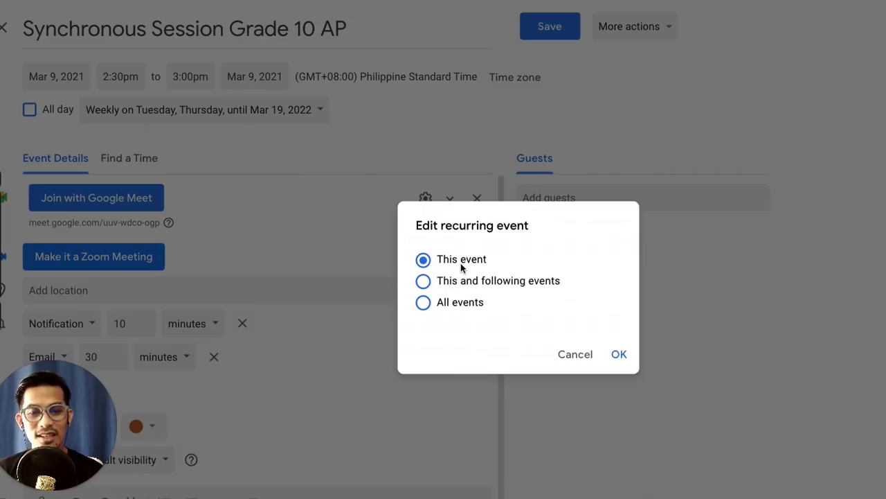
left_click(423, 303)
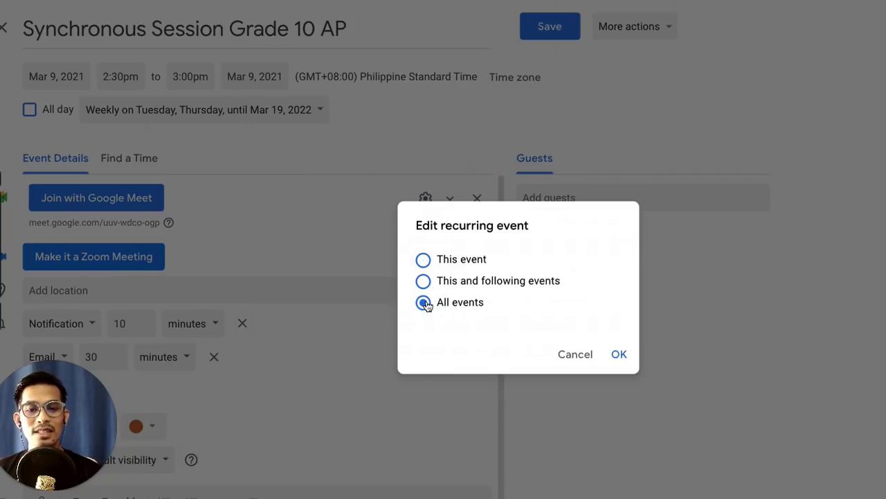
left_click(616, 356)
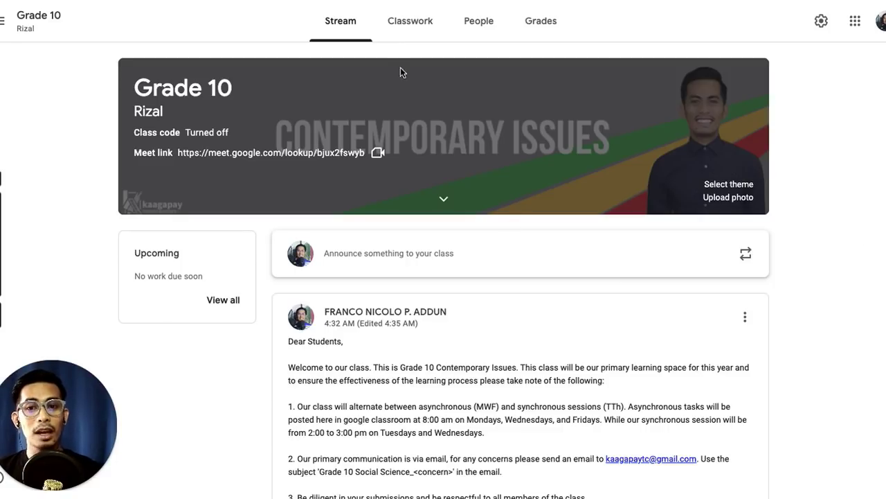
Step: Switch the Grade 10 class page to its Classwork tab
left_click(411, 35)
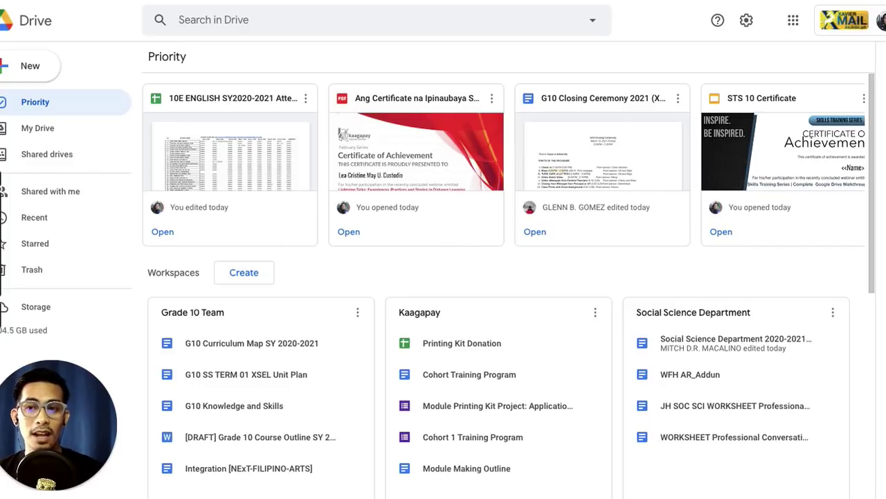
Step: Create a My Drive folder named 'Resource Folder Grade 10 Rizal' from the New menu
left_click(31, 70)
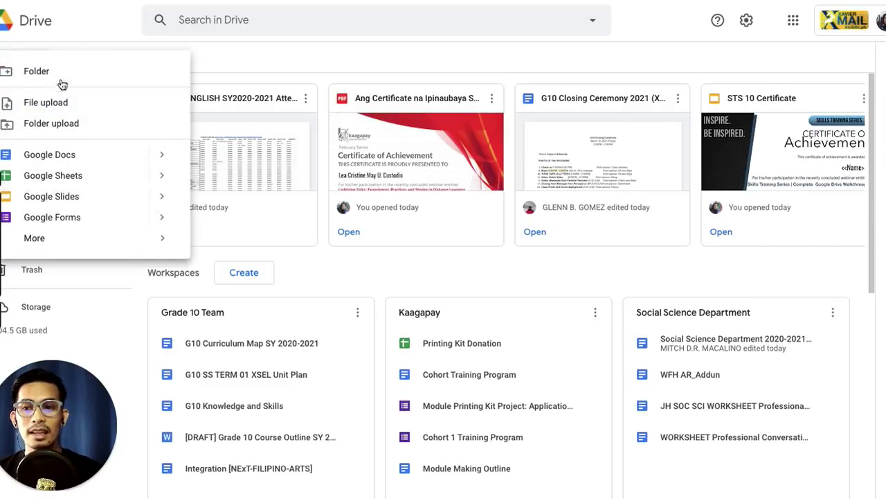
left_click(61, 76)
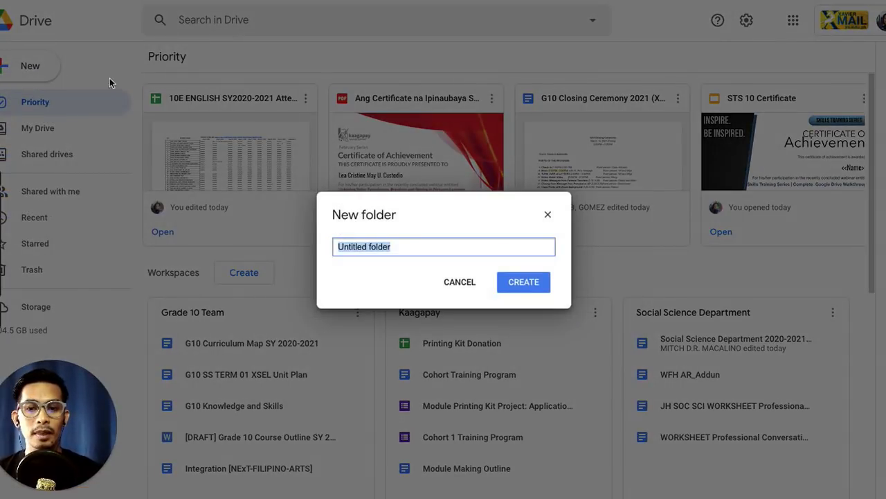
type("Resur")
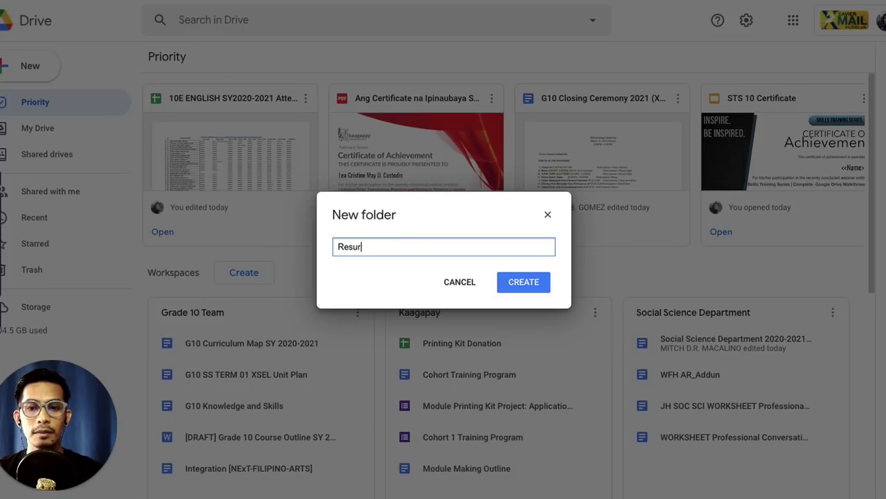
key("BackSpace")
type("ource FOlder")
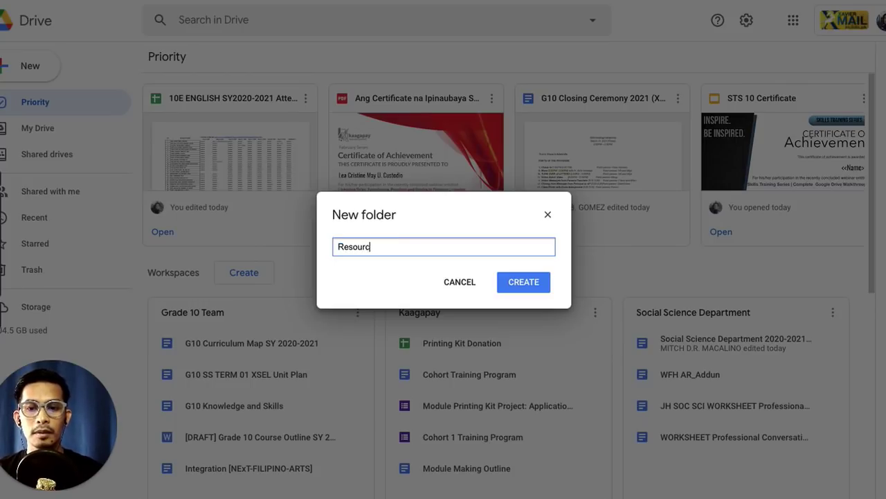
key("BackSpace")
key("BackSpace")
key("BackSpace")
key("BackSpace")
key("BackSpace")
type("older ")
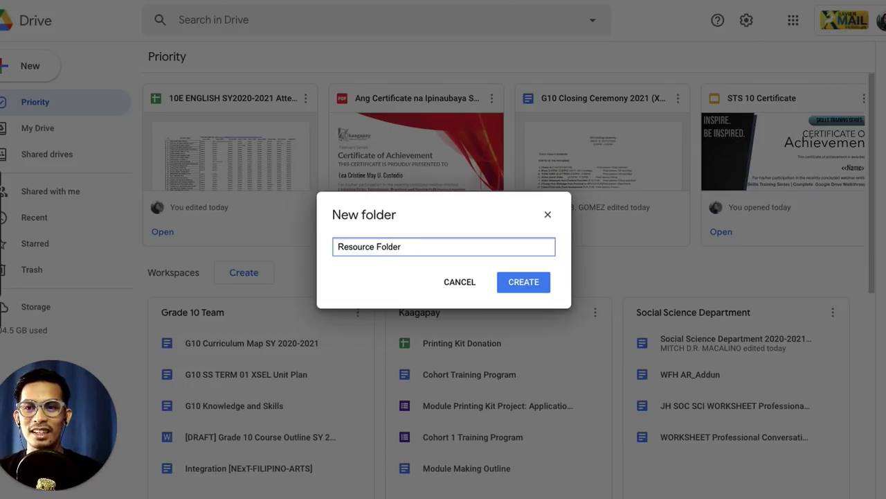
type("Grade")
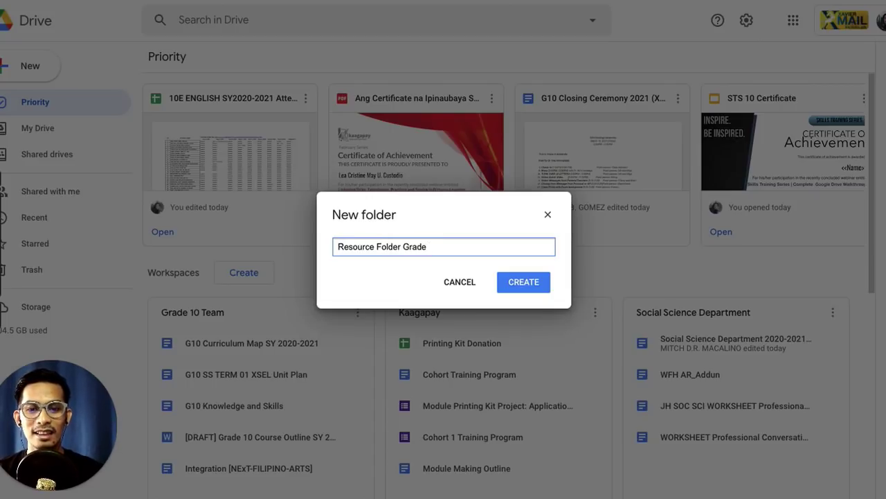
type(" 10 Rizal")
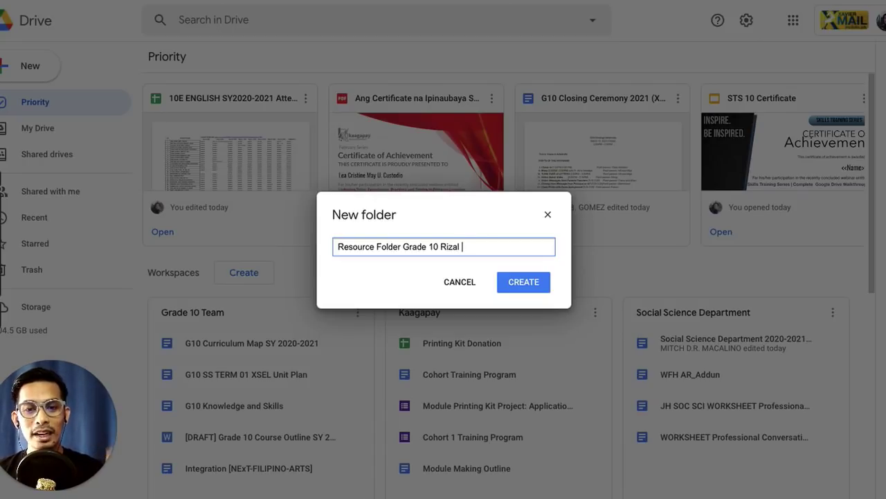
left_click(524, 285)
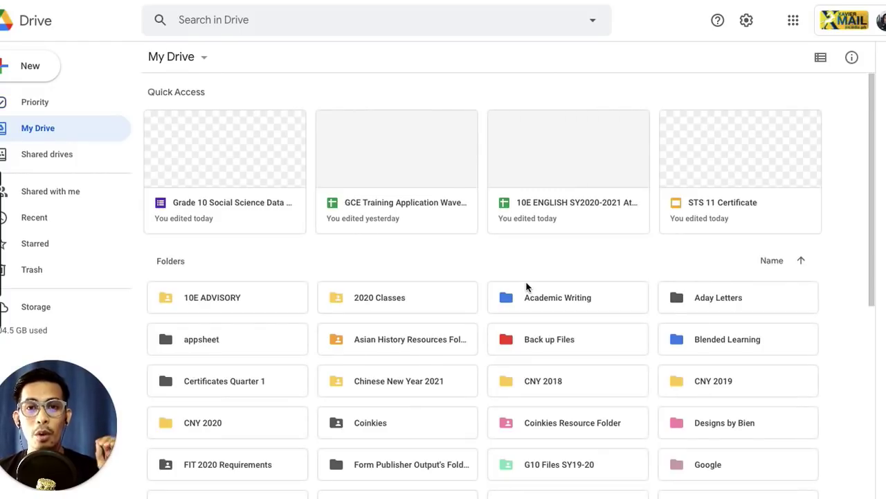
Step: Change the Resource Folder Grade 10 Rizal folder colour to purple, then open the folder
key("r")
key("e")
key("s")
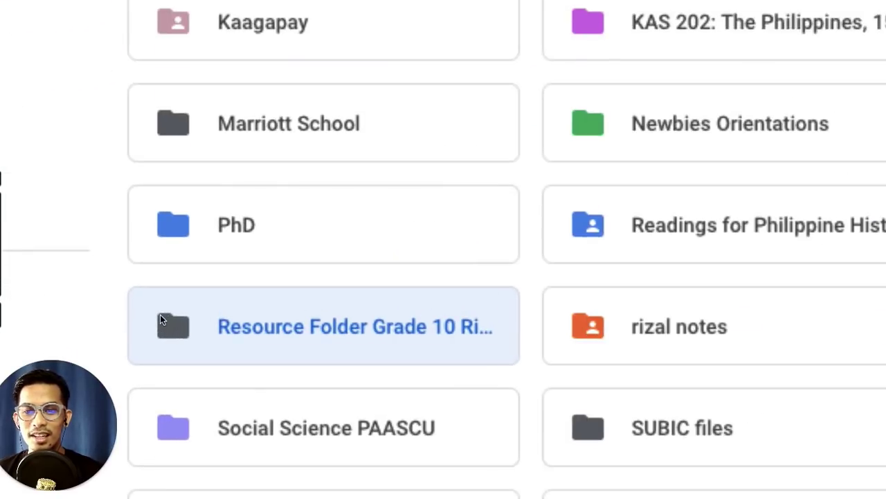
scroll(329, 331, "down", 2)
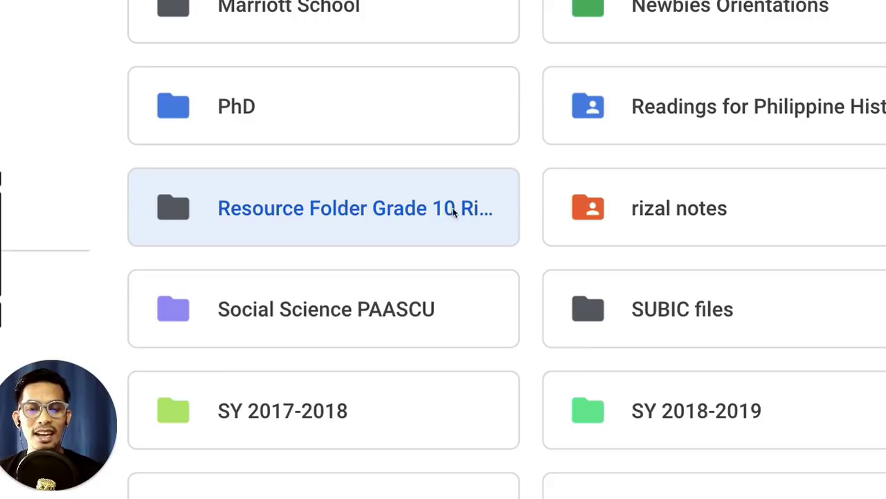
scroll(360, 209, "up", 3)
right_click(360, 209)
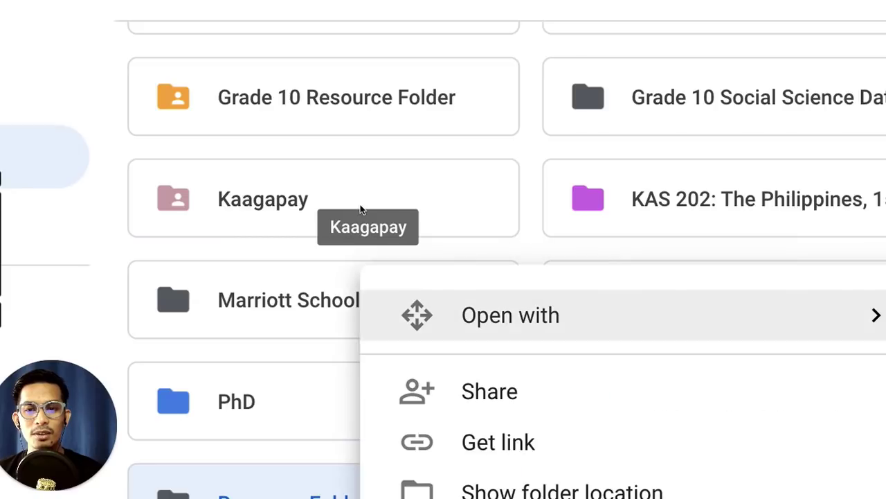
scroll(486, 270, "down", 3)
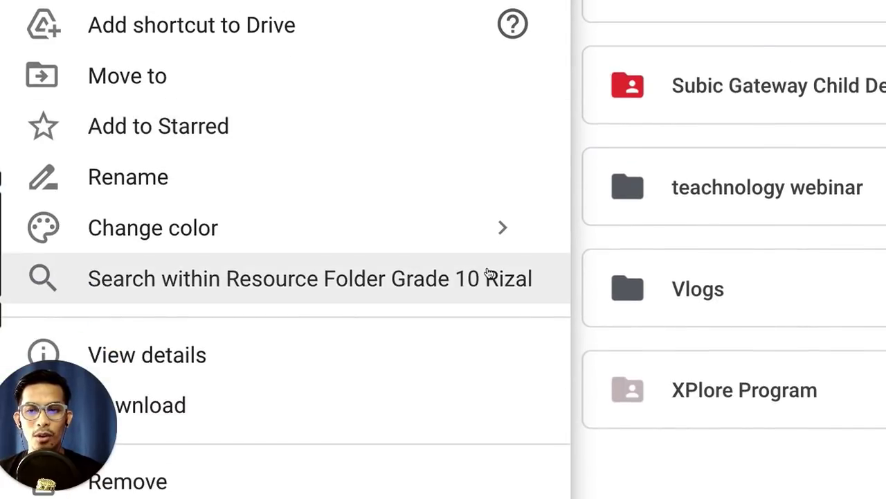
left_click(468, 234)
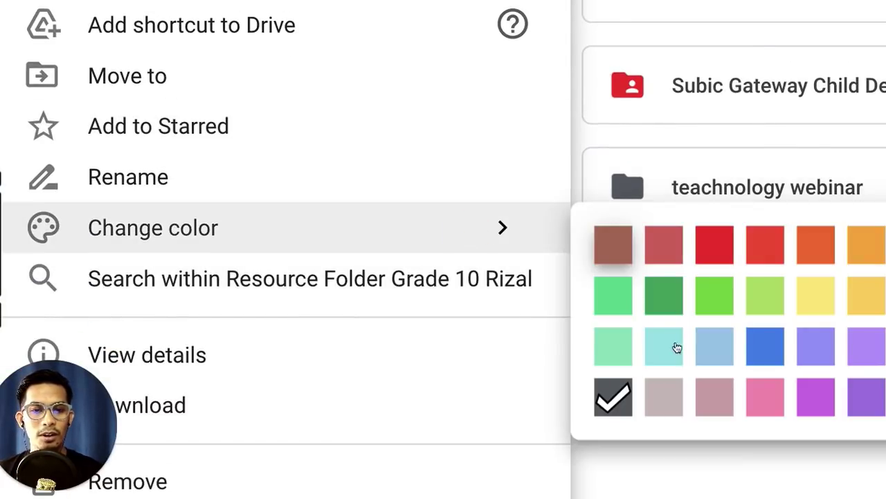
left_click(633, 323)
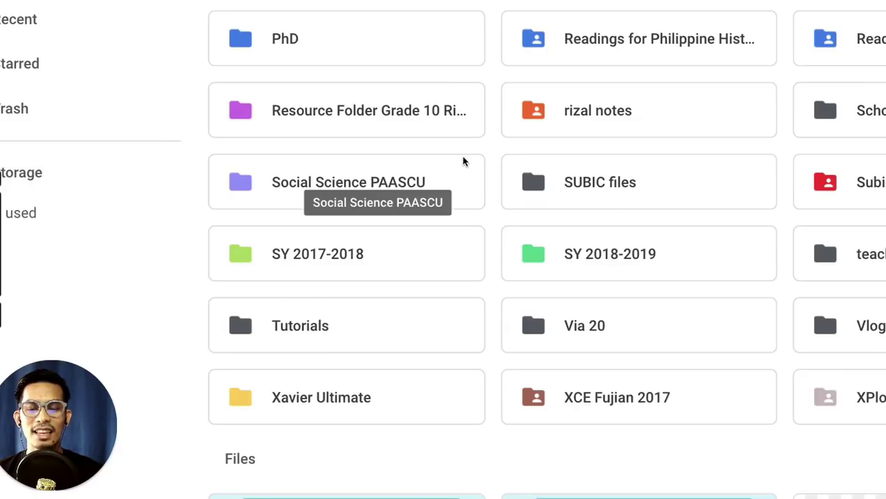
scroll(464, 162, "up", 1)
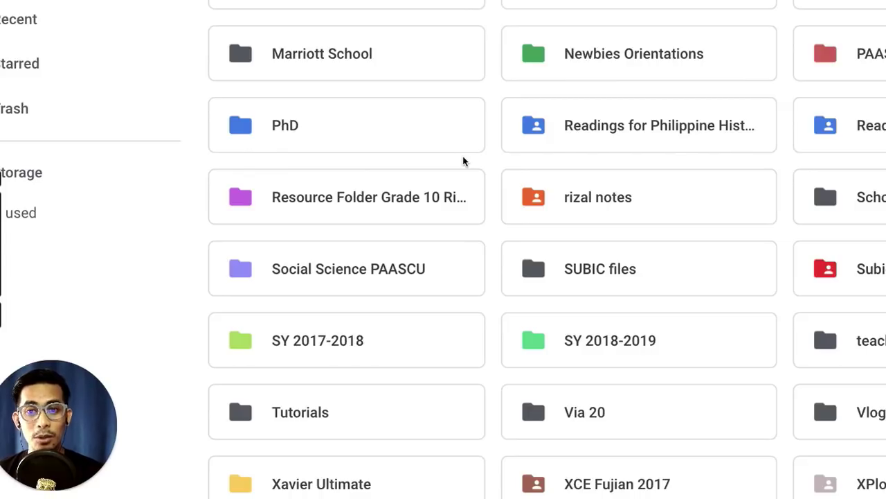
left_click(408, 199)
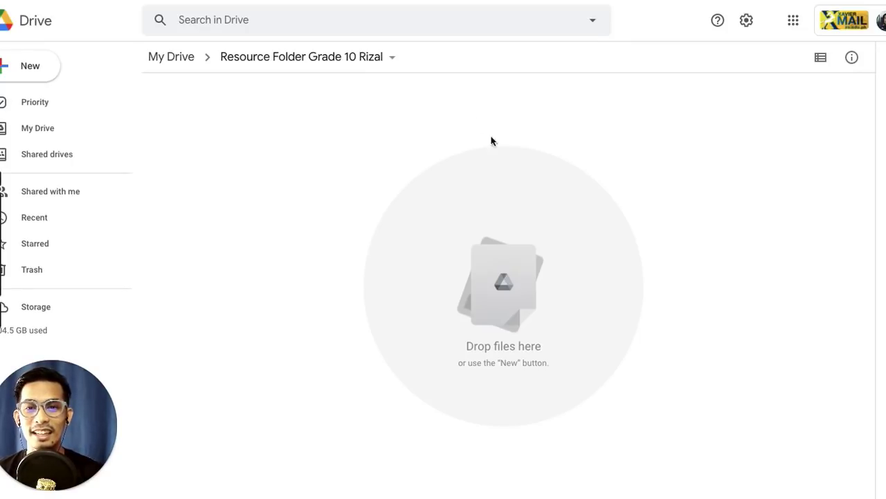
Step: Open the Share dialog for Resource Folder Grade 10 Rizal from the breadcrumb menu
left_click(393, 59)
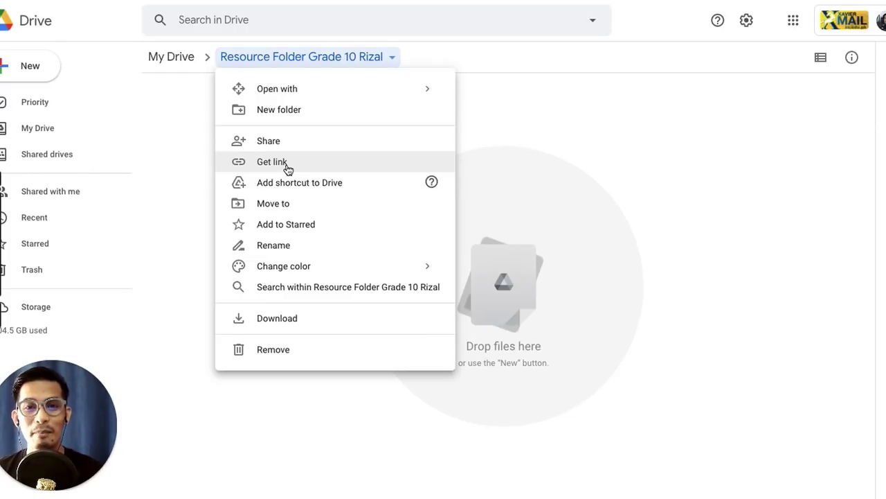
left_click(261, 142)
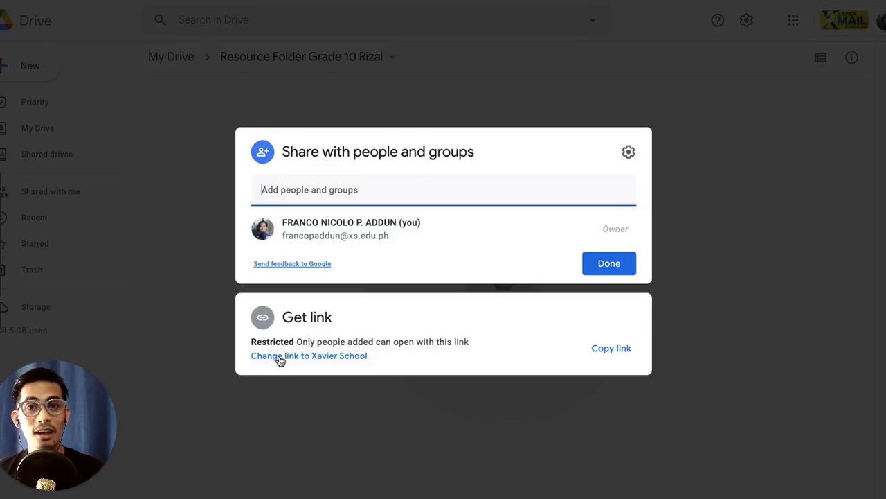
Step: Set the folder link to Xavier School with Viewer access and close the sharing dialog
left_click(286, 357)
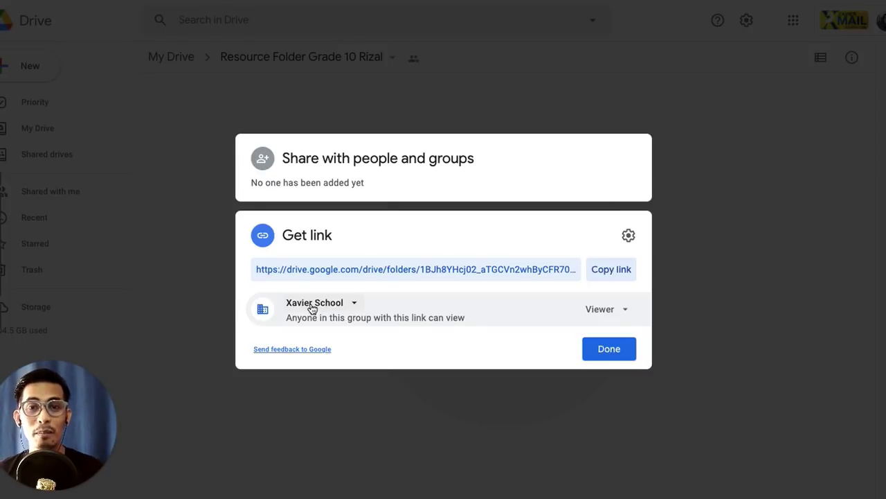
left_click(355, 305)
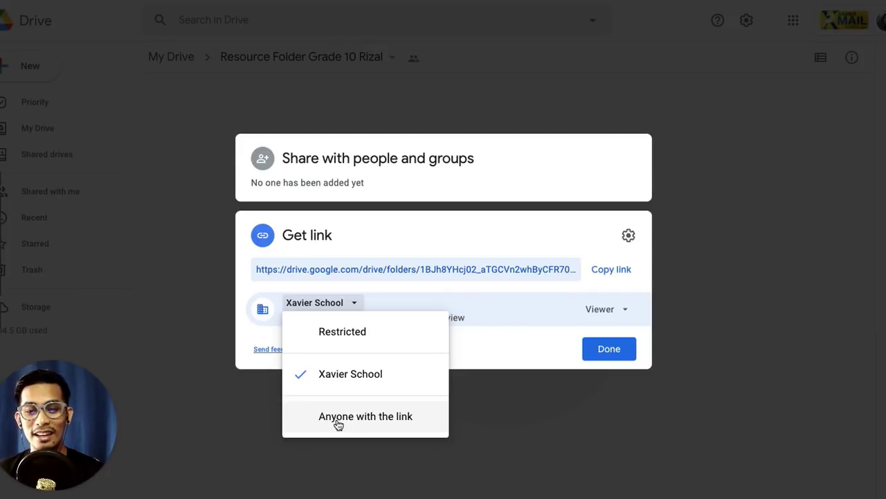
left_click(372, 374)
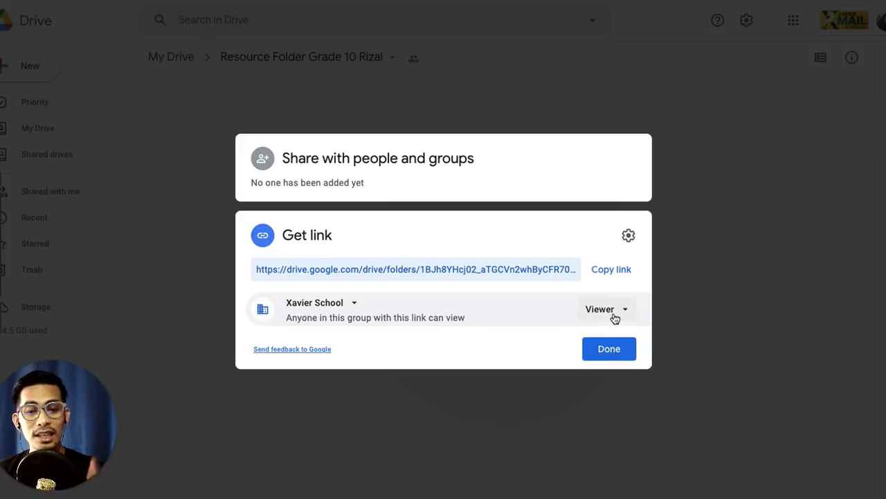
left_click(614, 311)
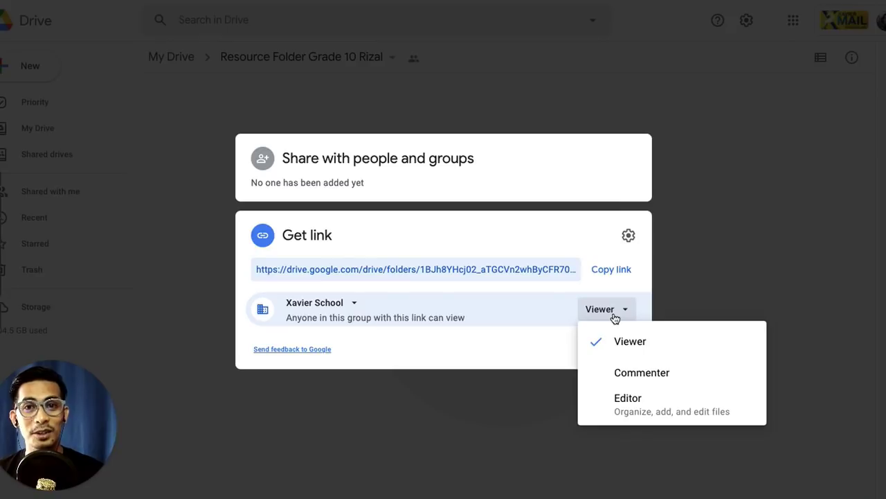
left_click(637, 346)
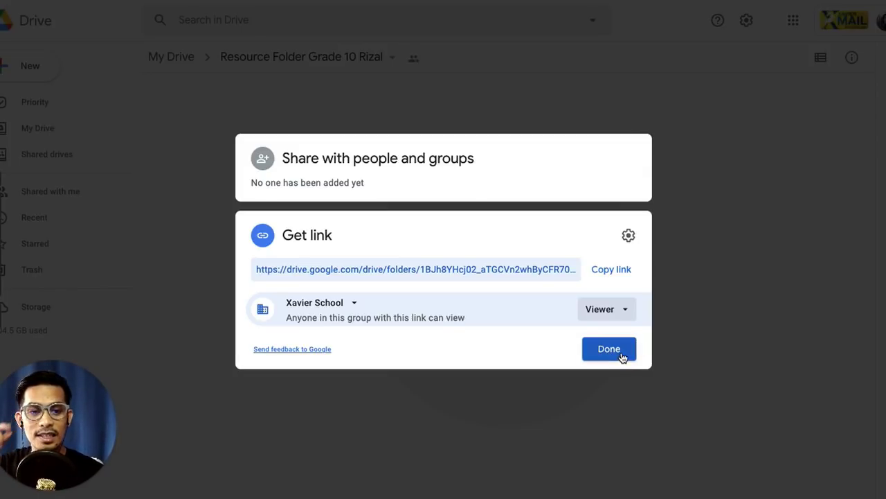
left_click(622, 354)
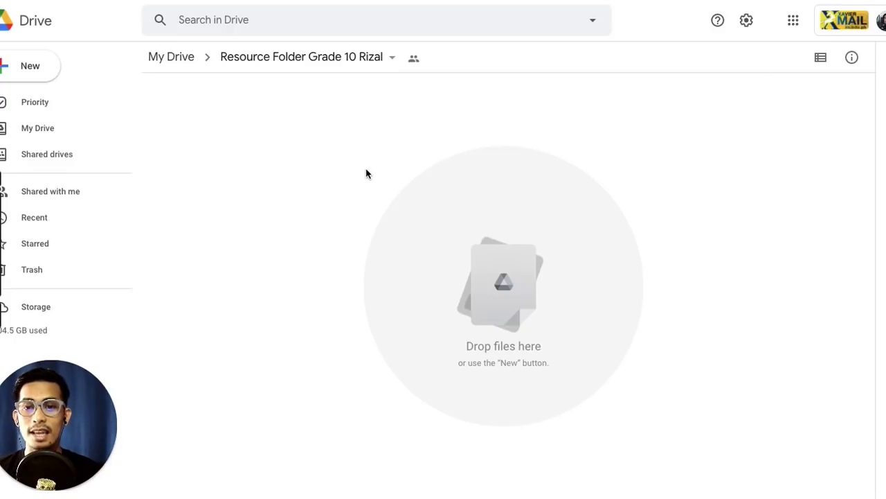
left_click(303, 131)
Step: Create a subfolder named 'Video Lessons'
right_click(303, 133)
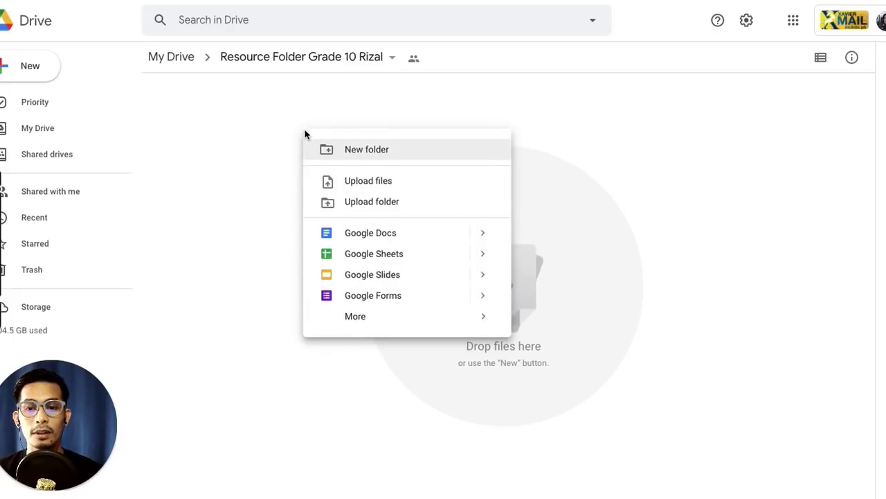
left_click(362, 157)
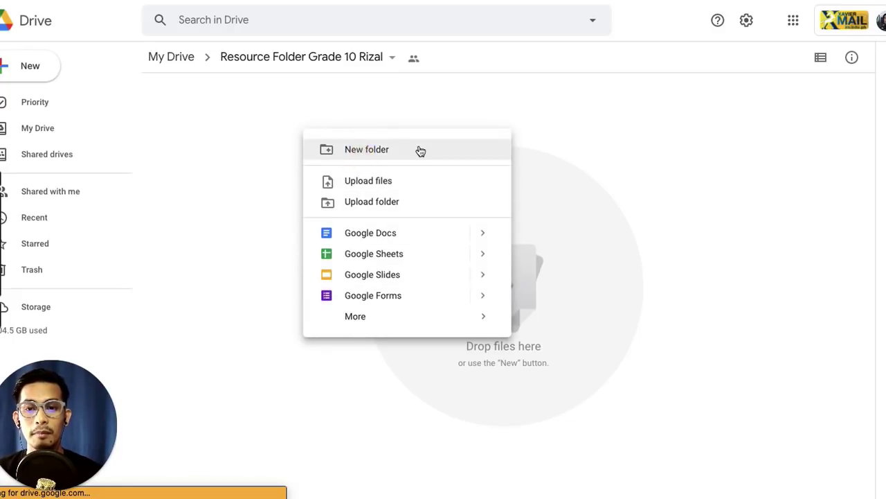
type("Vi")
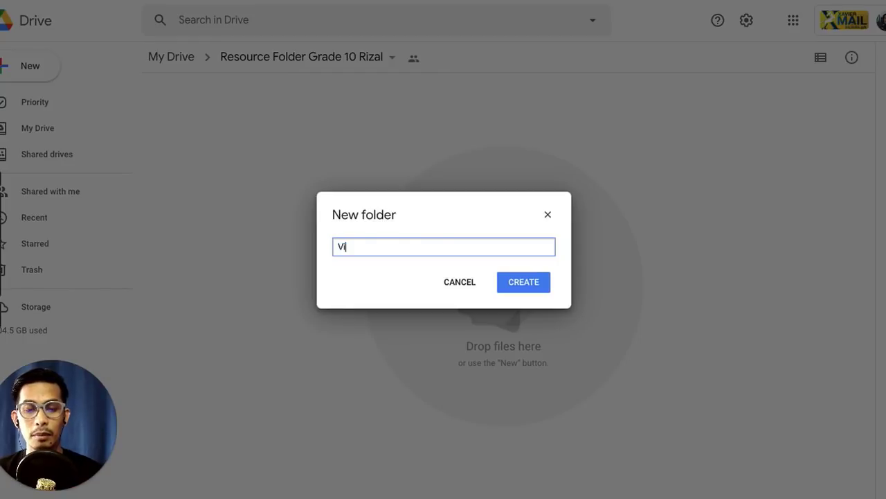
type("deo Lesson")
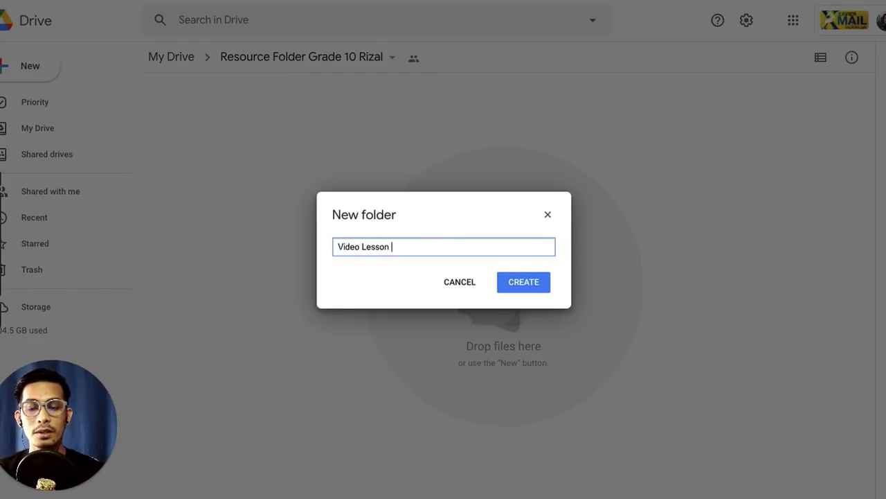
key("BackSpace")
type("s")
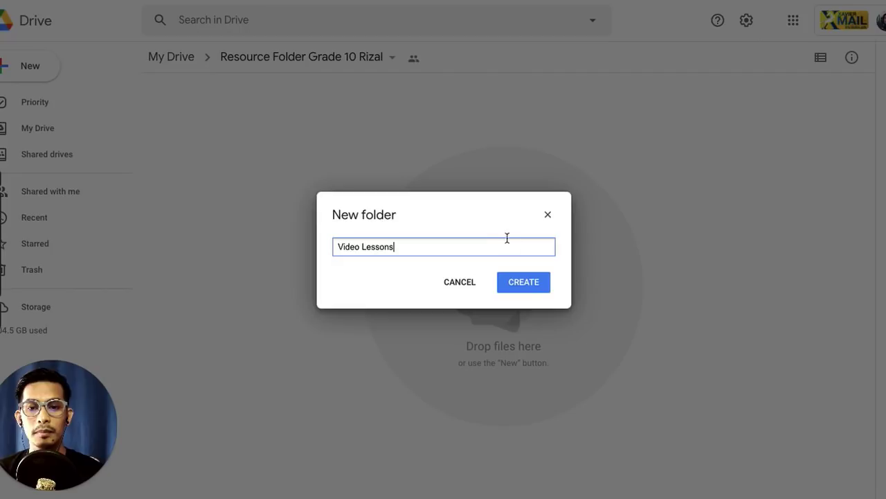
left_click(526, 290)
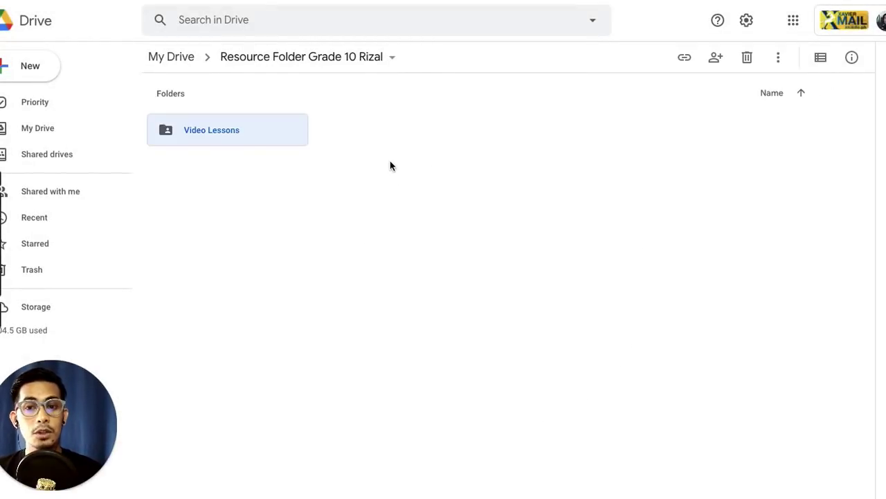
Step: Create a second subfolder named 'Modules'
right_click(390, 166)
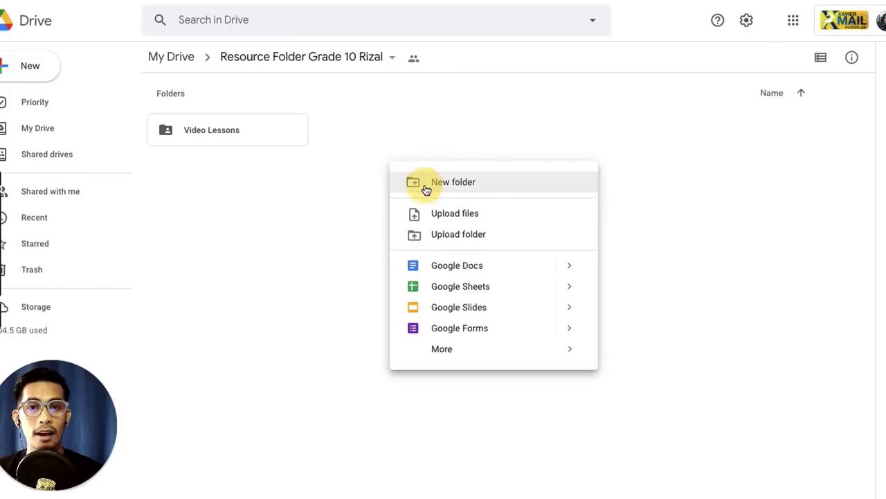
left_click(497, 185)
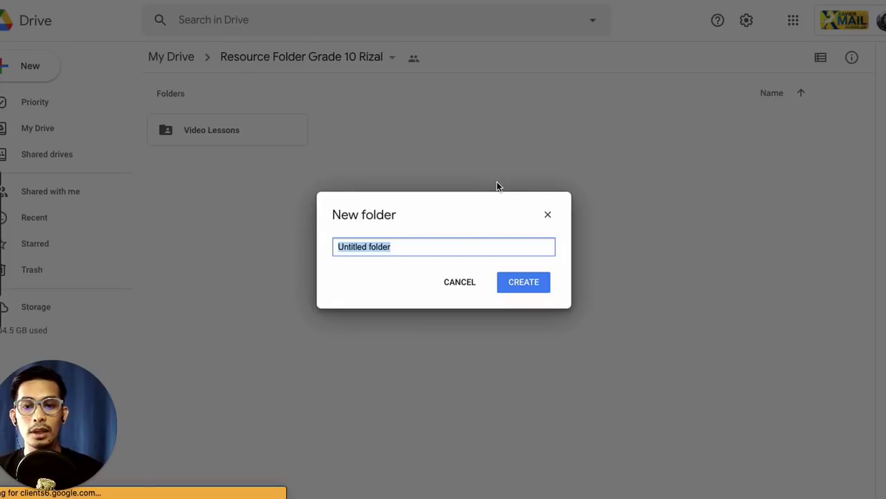
type("Modules")
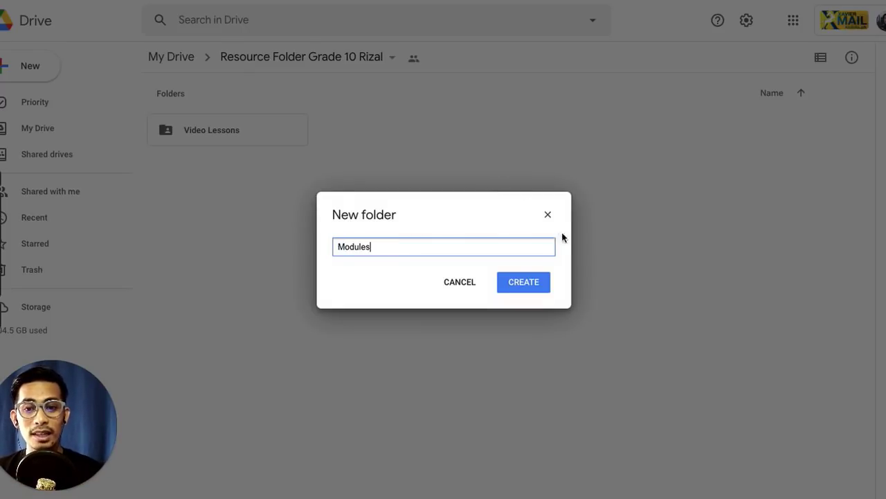
left_click(523, 281)
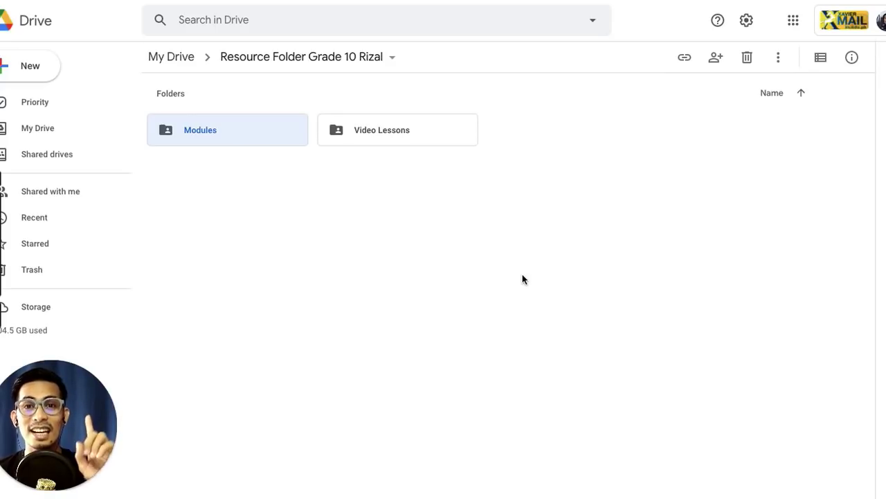
Step: Create a third subfolder named 'Submission Portal'
right_click(489, 217)
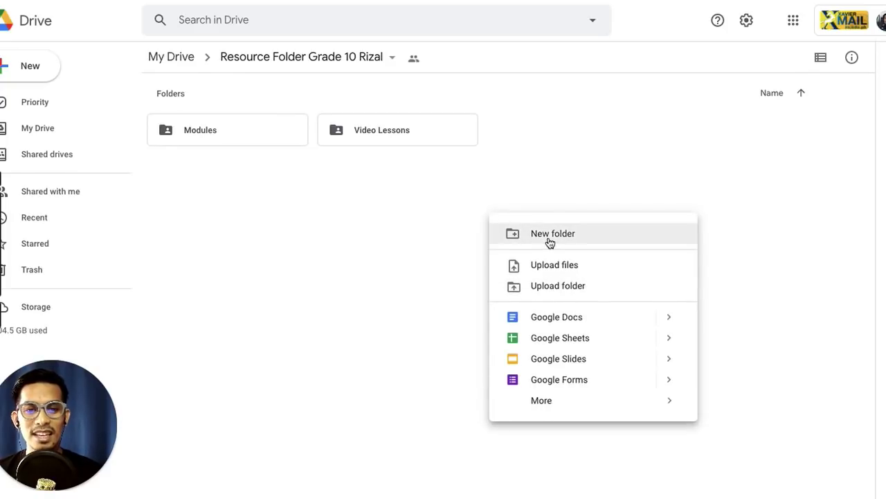
left_click(550, 241)
type("S")
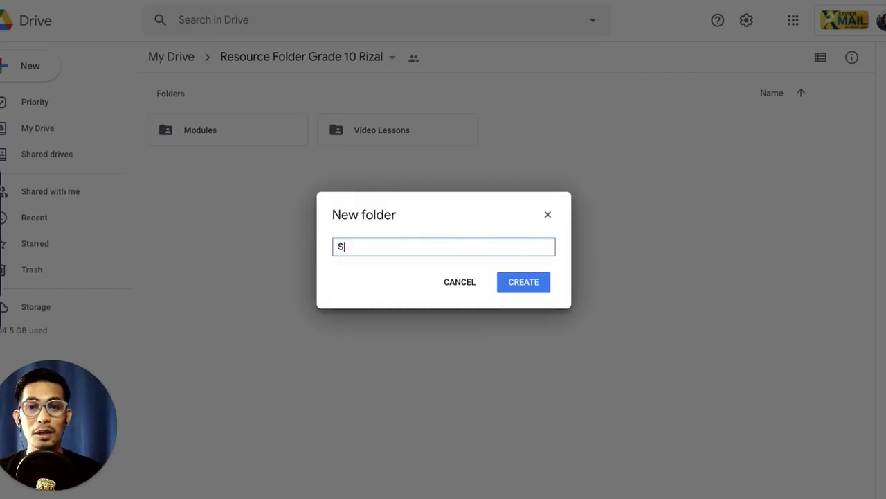
type("ubmission Portal")
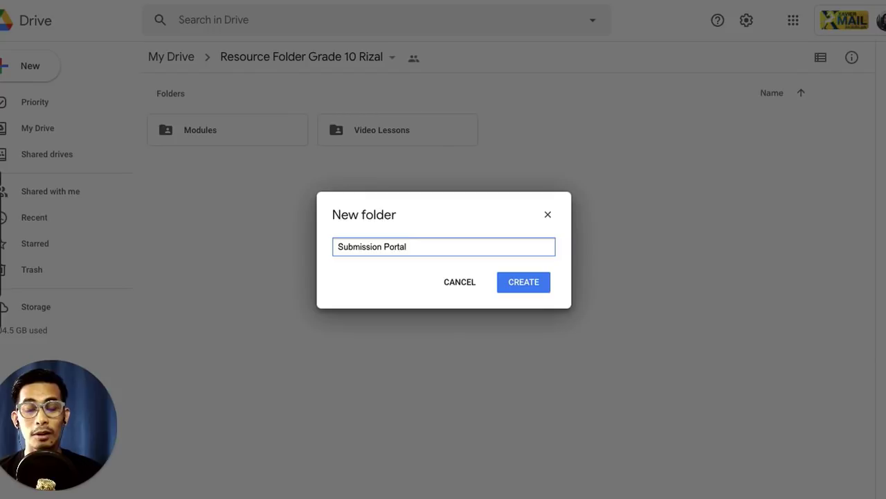
left_click(513, 288)
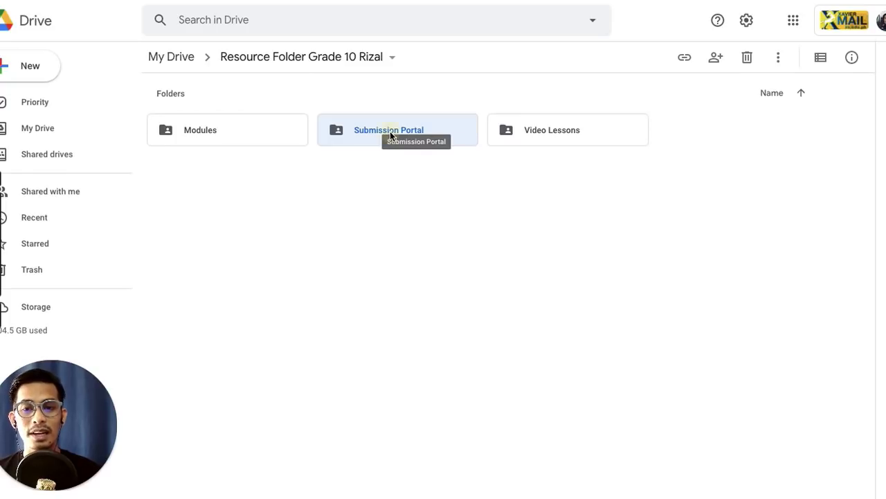
Step: Change the Submission Portal link access from Viewer to Editor for Xavier School link holders
right_click(389, 131)
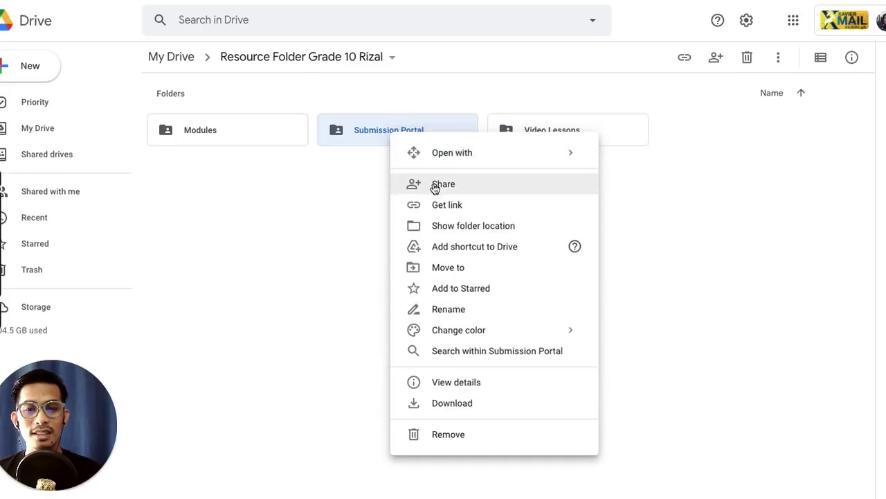
left_click(438, 204)
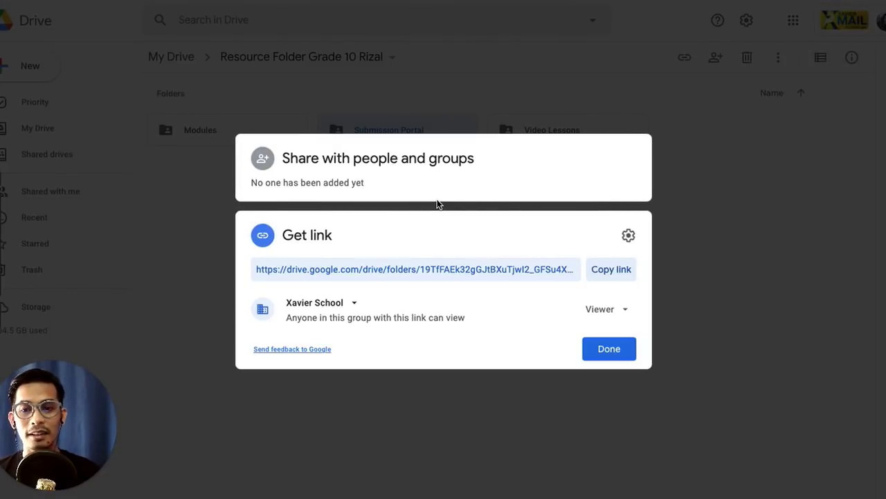
left_click(615, 311)
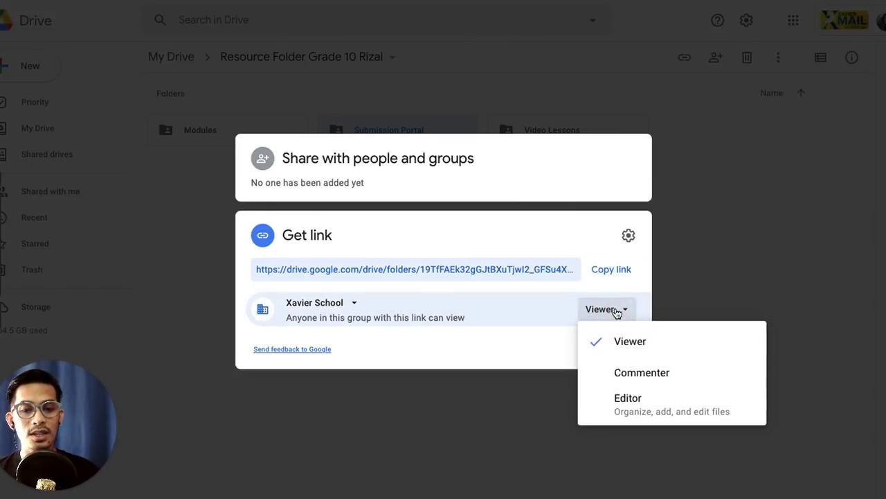
left_click(628, 401)
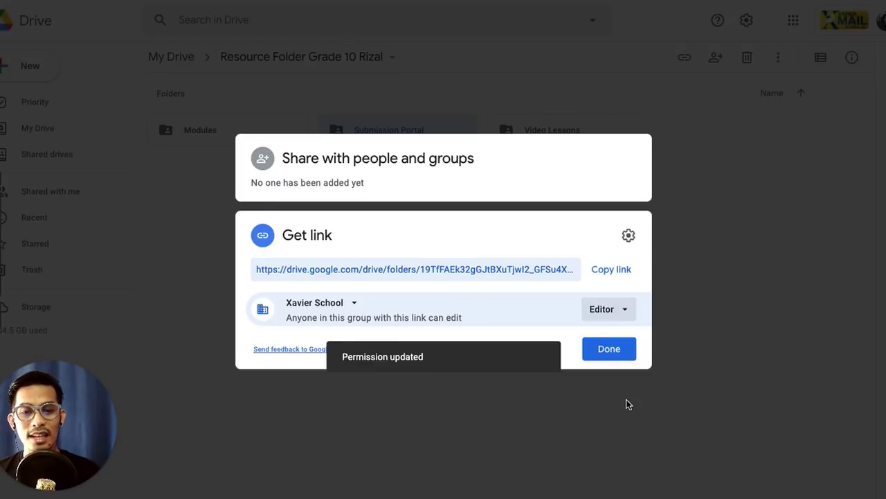
left_click(610, 350)
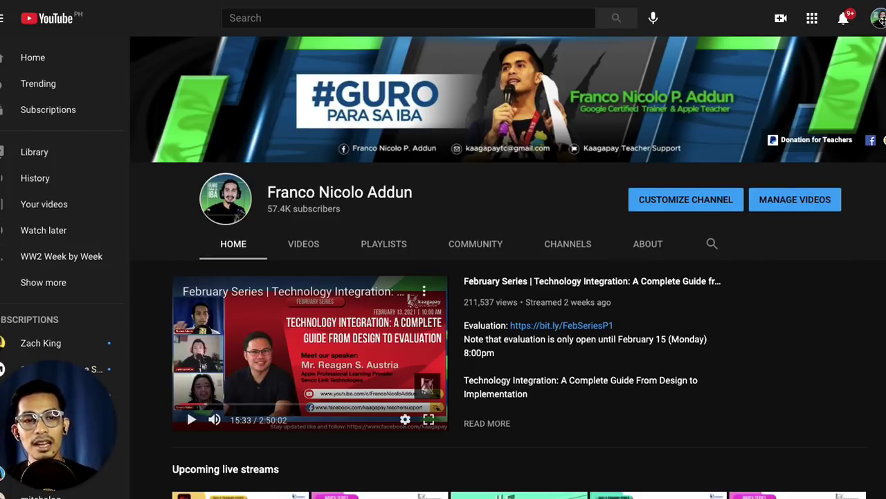
left_click(745, 18)
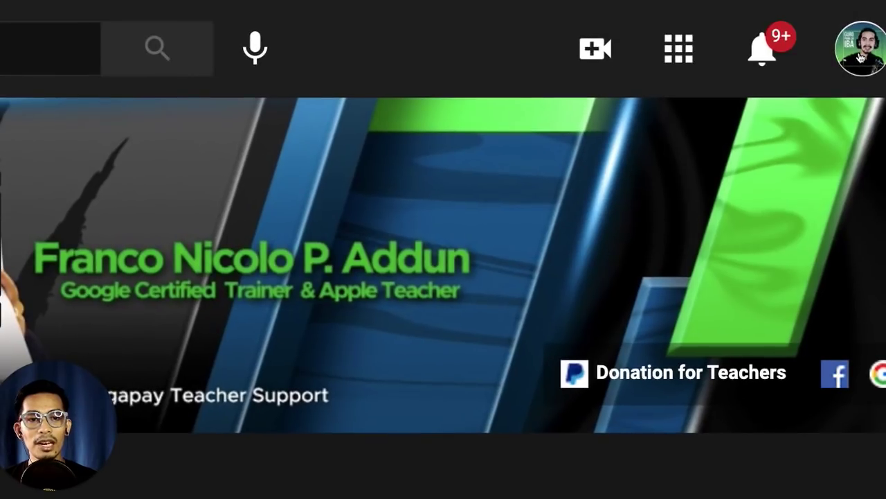
left_click(861, 58)
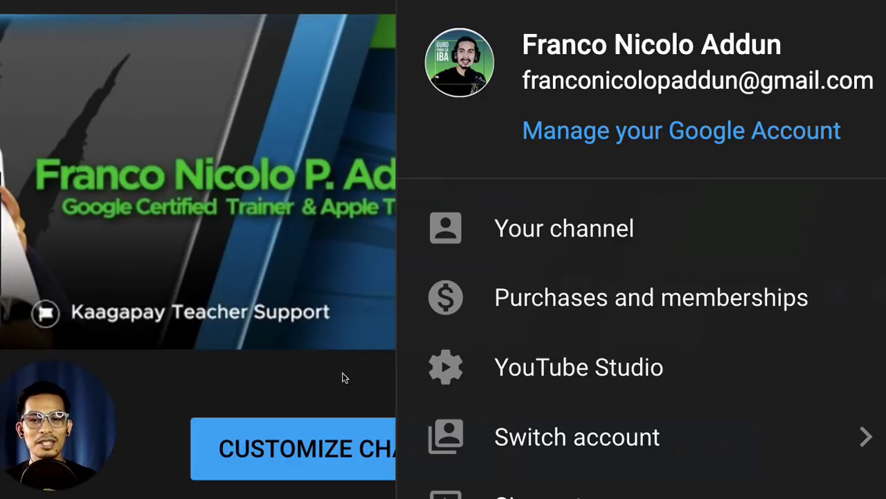
left_click(363, 374)
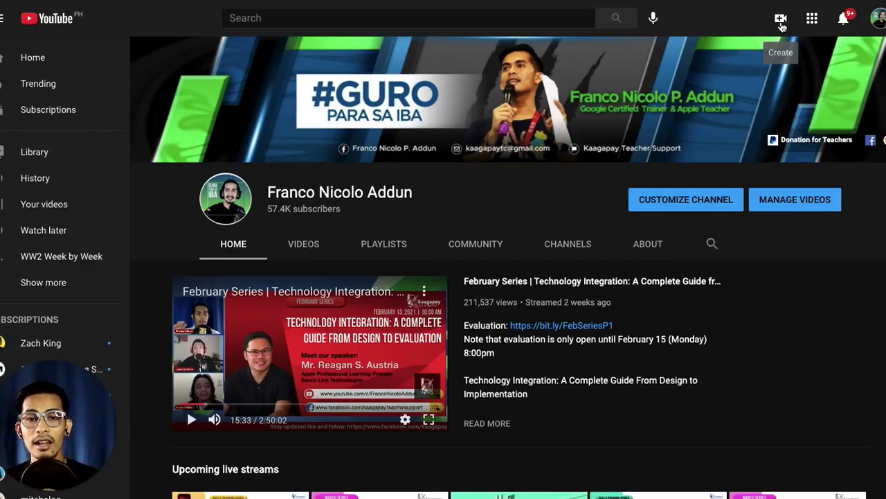
Step: Search YouTube for 'world war 2' using the autocomplete suggestion
left_click(380, 19)
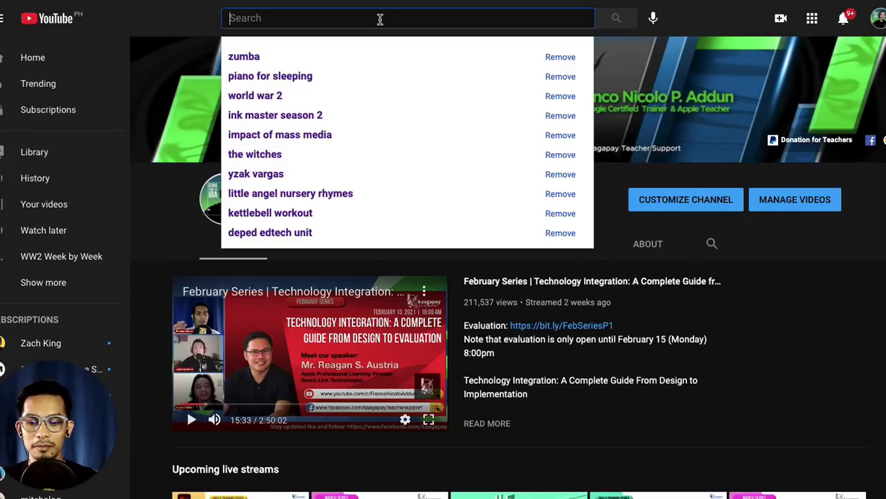
type("World")
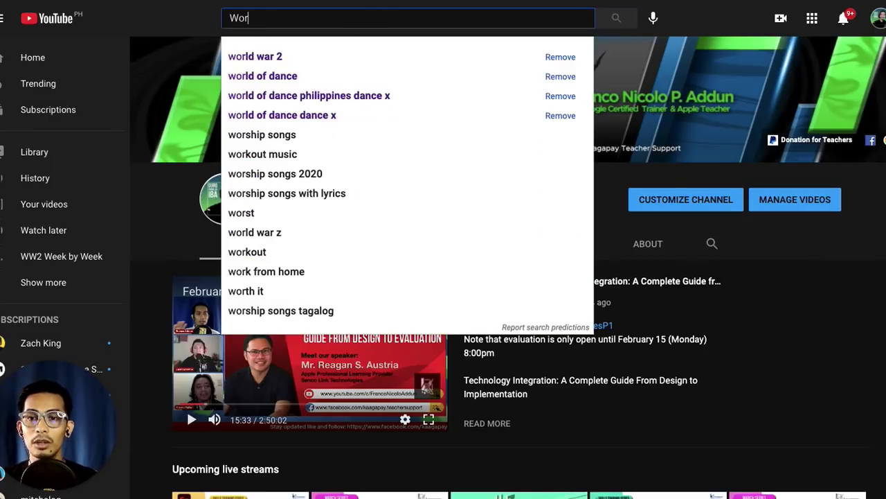
type("r")
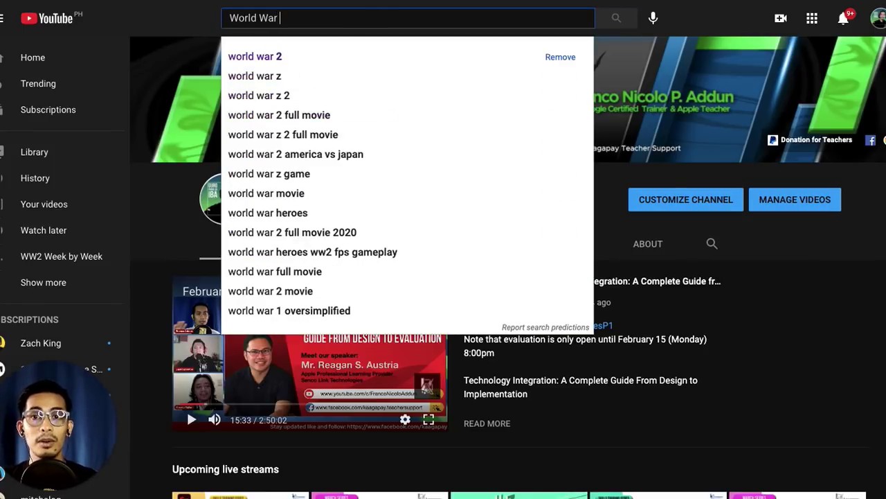
left_click(275, 58)
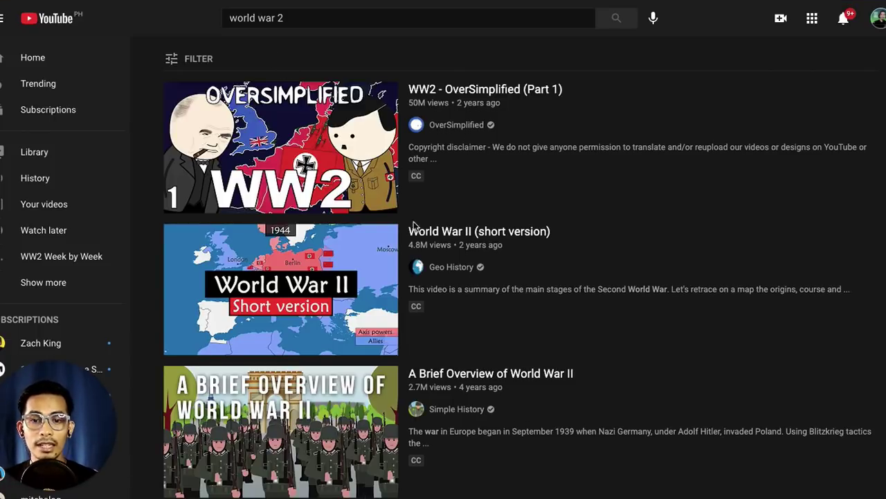
Step: Open the 'Paano Nag-umpisa o Nagsimula ang World War 2' video from the results
scroll(526, 332, "down", 1)
scroll(526, 332, "down", 2)
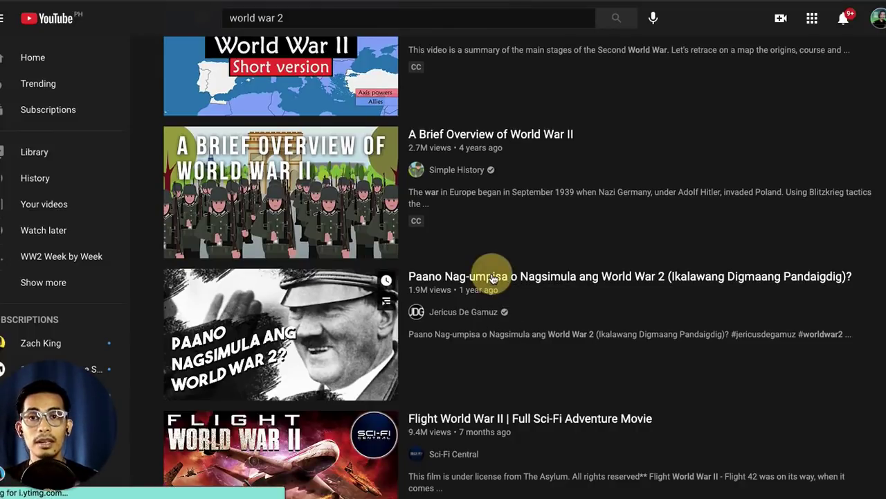
left_click(493, 278)
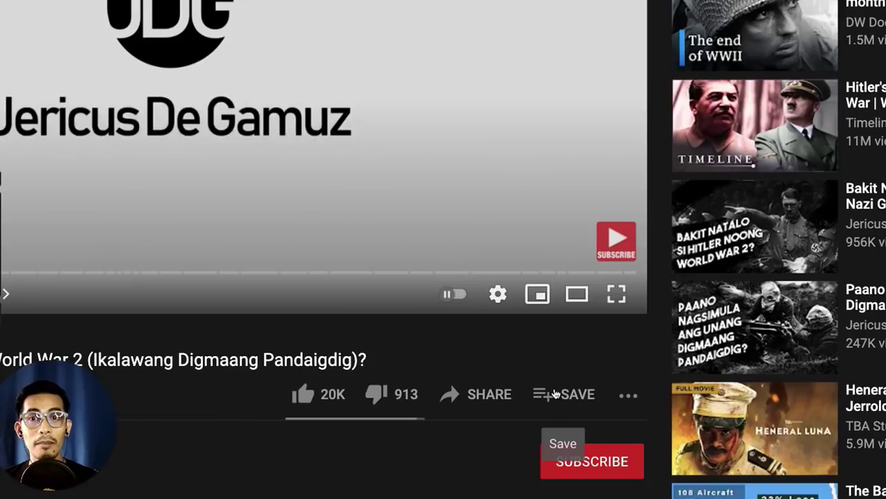
Step: Open the Save to playlist dialog for this video
left_click(554, 393)
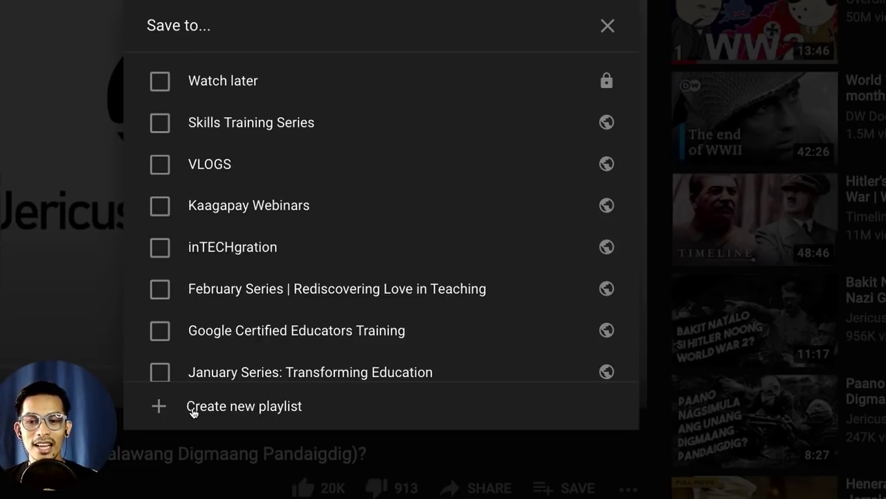
Step: Create an unlisted playlist named 'World War 2' containing this video
left_click(199, 408)
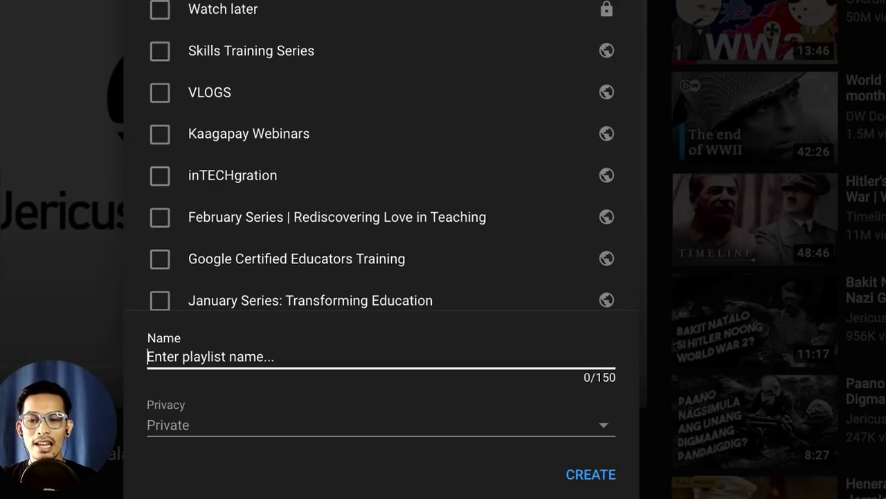
type("World ")
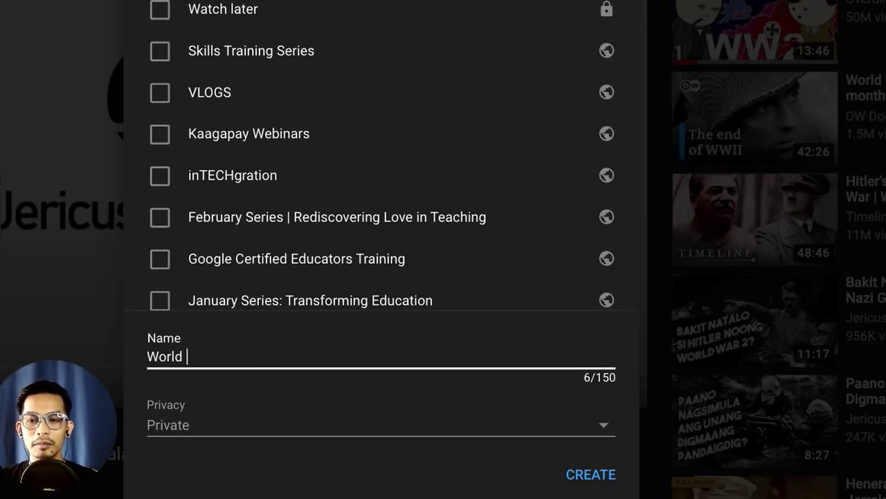
type("War 2")
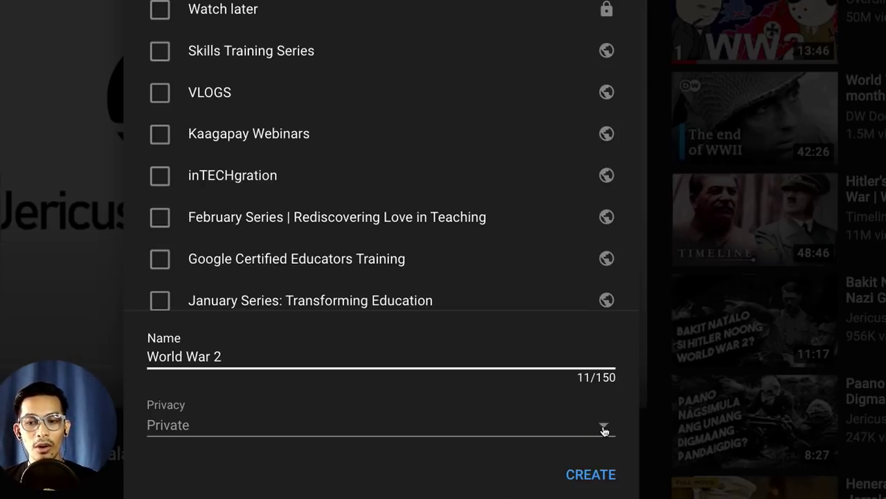
left_click(489, 422)
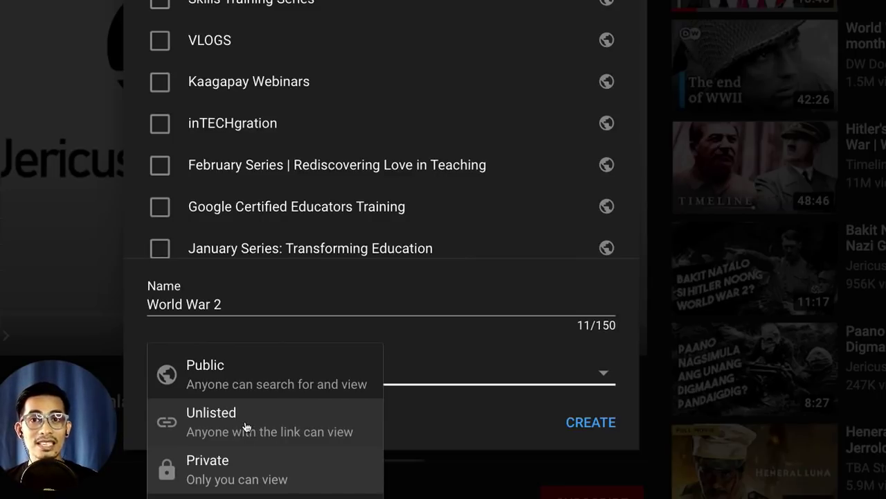
left_click(237, 428)
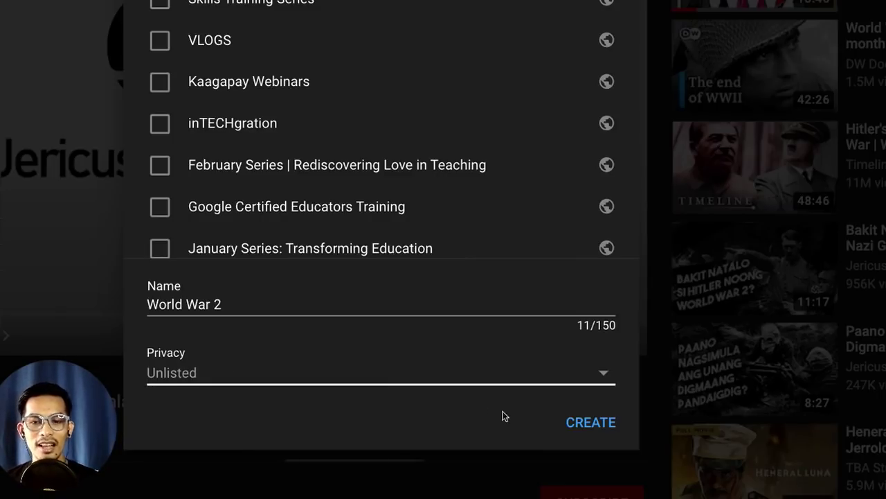
left_click(599, 426)
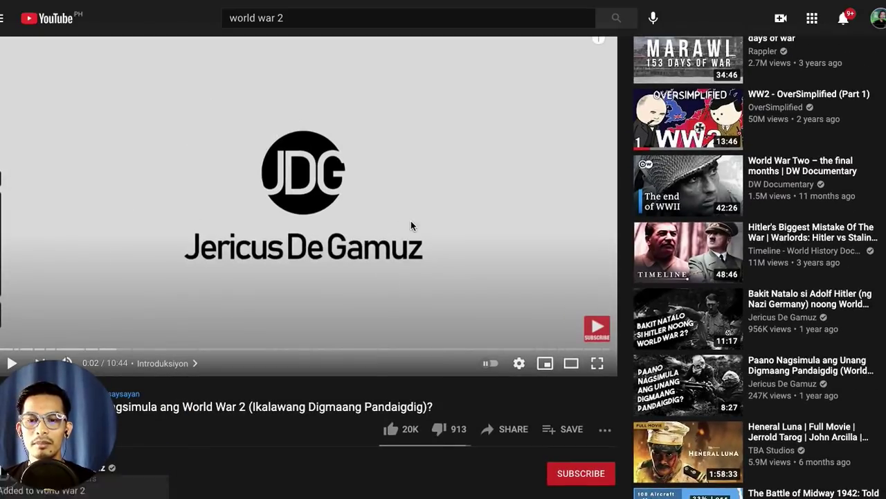
Step: Go to the World War 2 playlist page through the YouTube guide sidebar
left_click(308, 460)
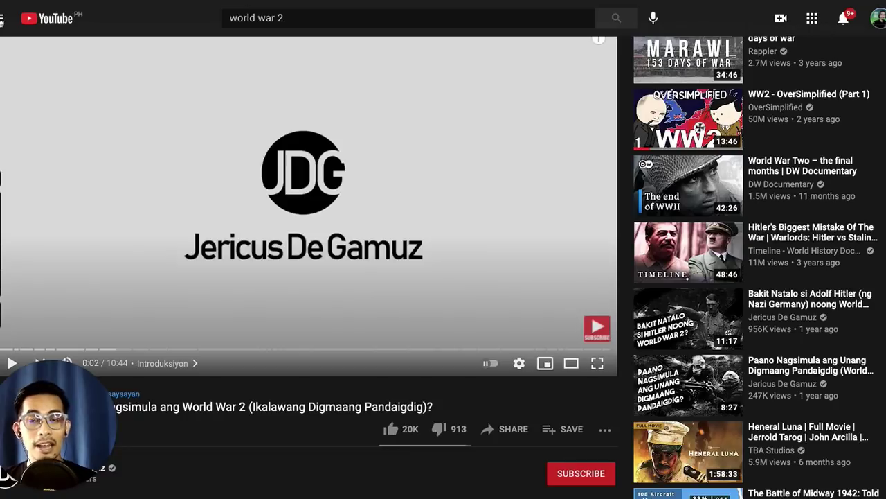
left_click(2, 20)
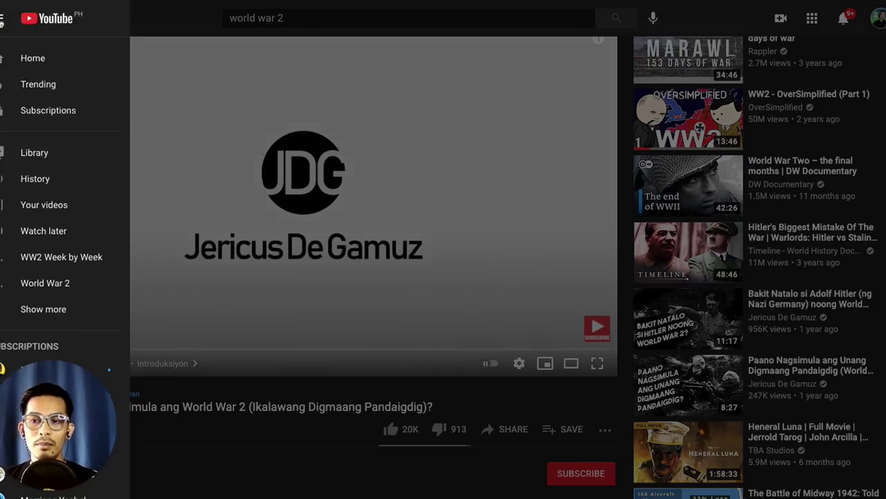
scroll(53, 230, "down", 2)
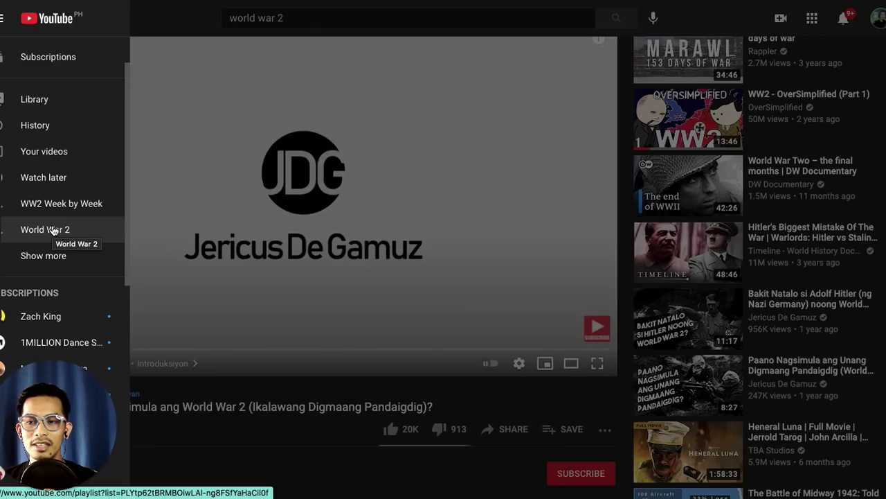
left_click(54, 231)
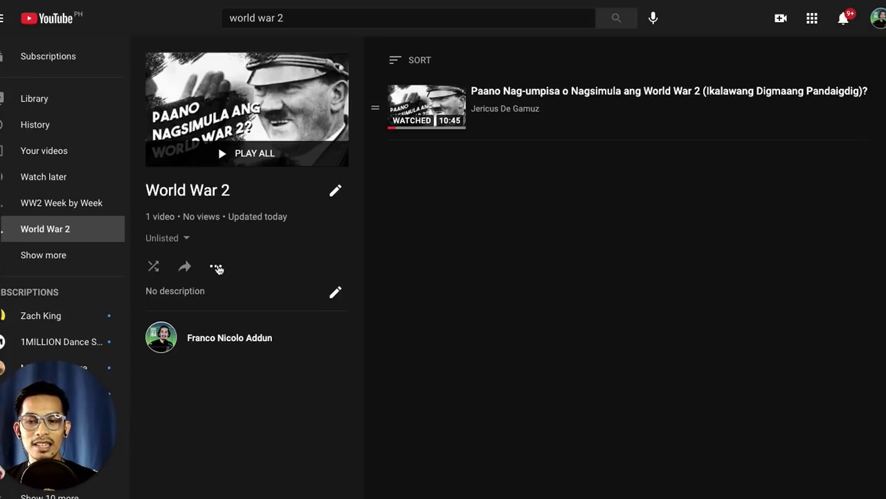
left_click(217, 267)
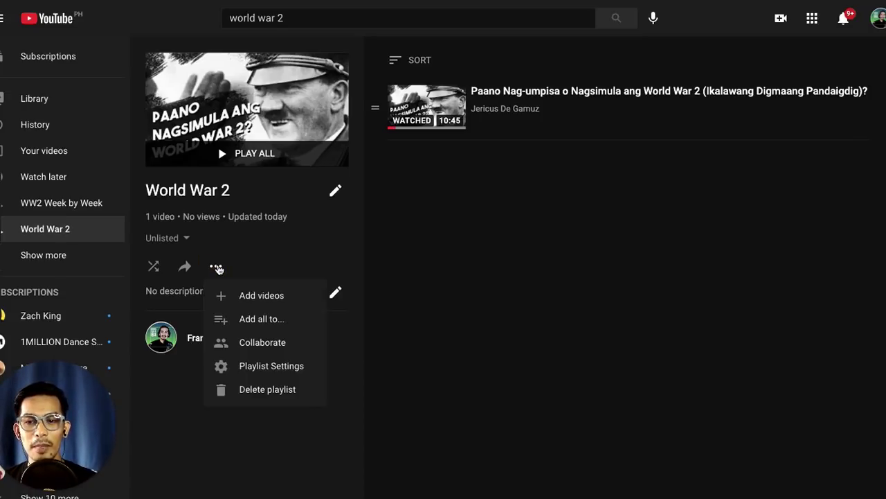
left_click(243, 297)
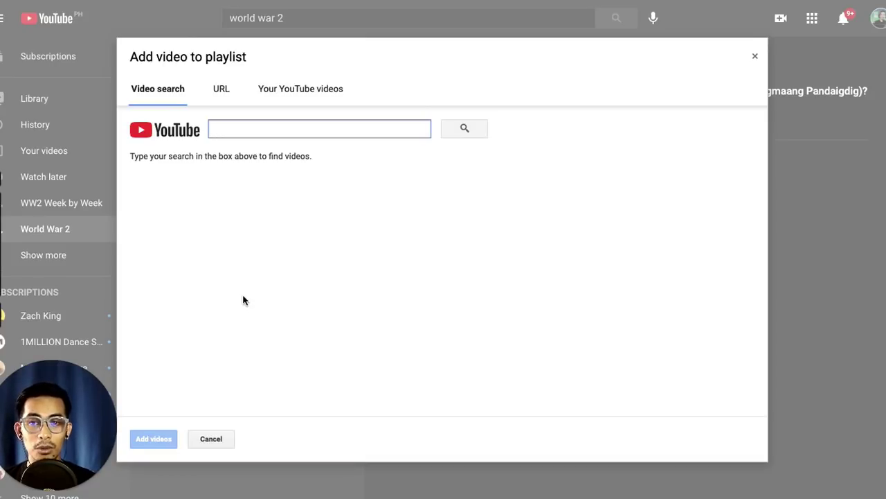
left_click(291, 90)
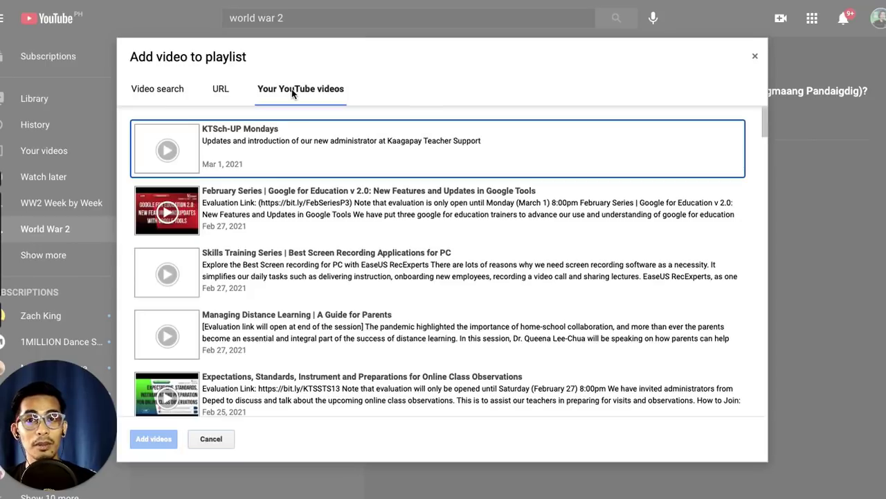
left_click(163, 96)
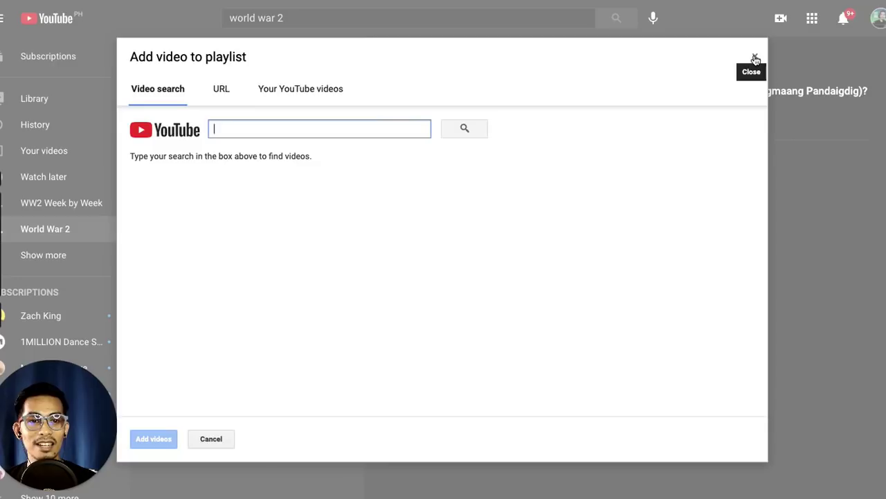
left_click(754, 56)
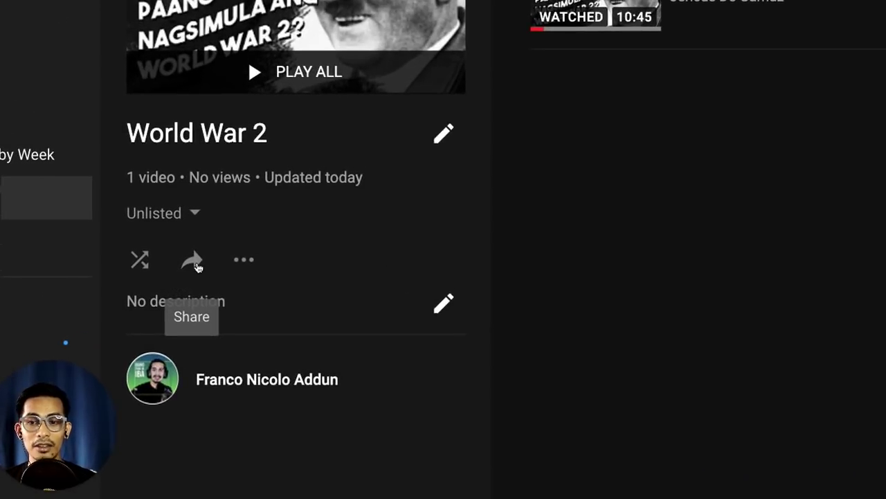
left_click(193, 261)
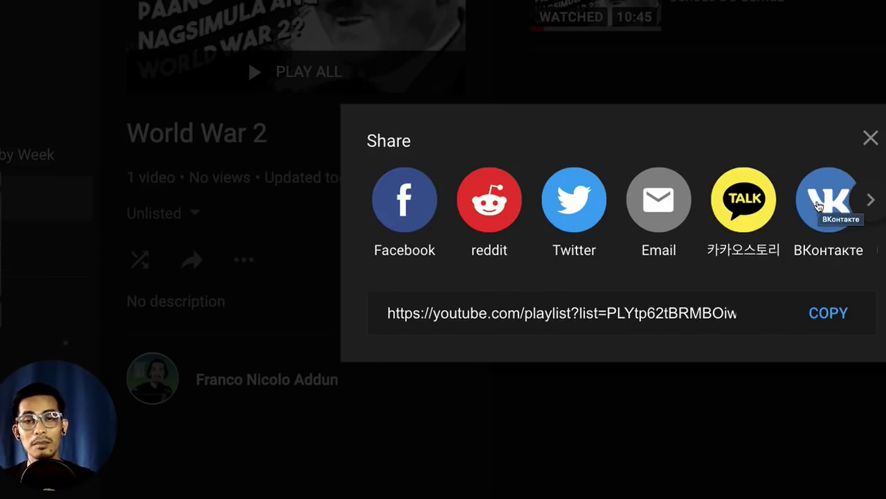
left_click(870, 137)
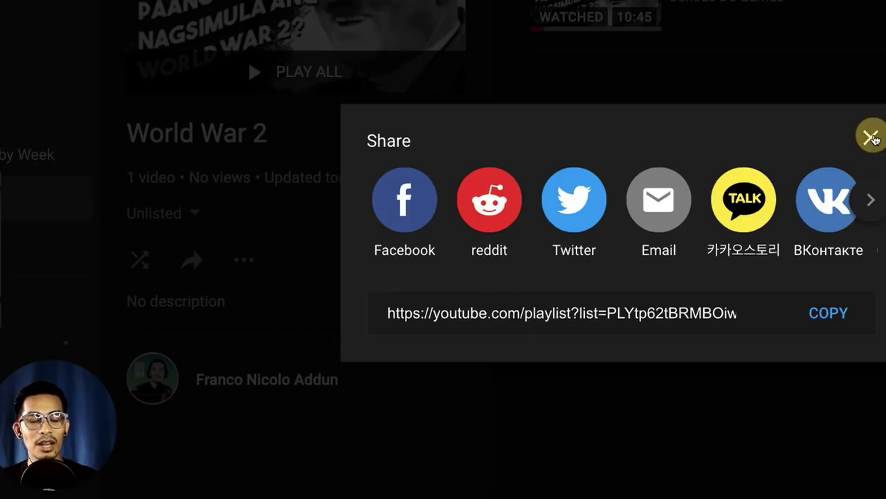
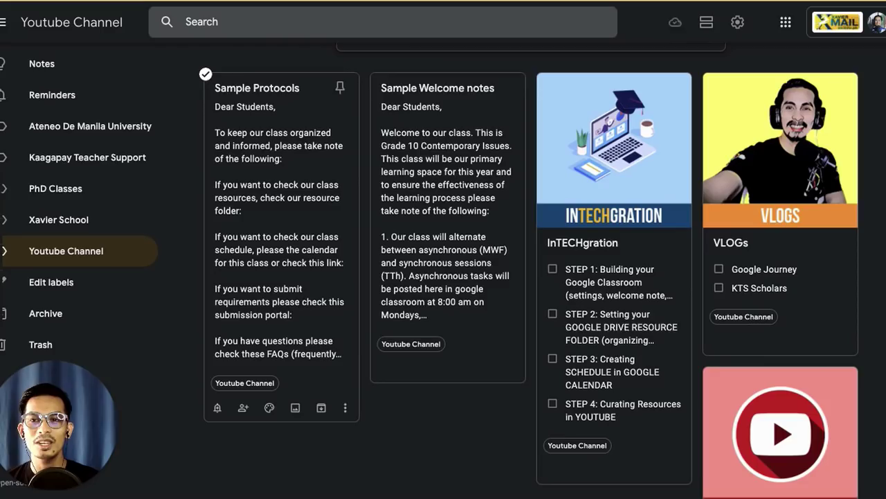
Step: Open the Sample Protocols note in Keep and select its whole text, greeting through sign-off
left_click(259, 155)
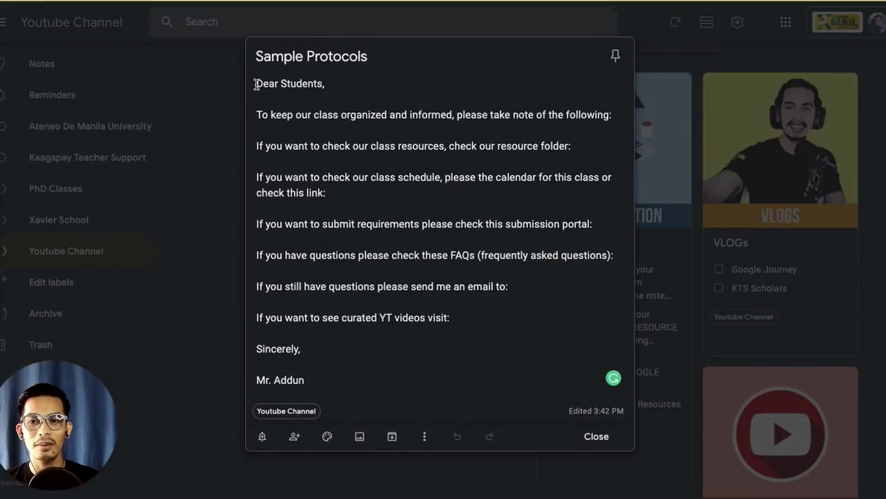
left_click_drag(257, 83, 318, 379)
key("ctrl+c")
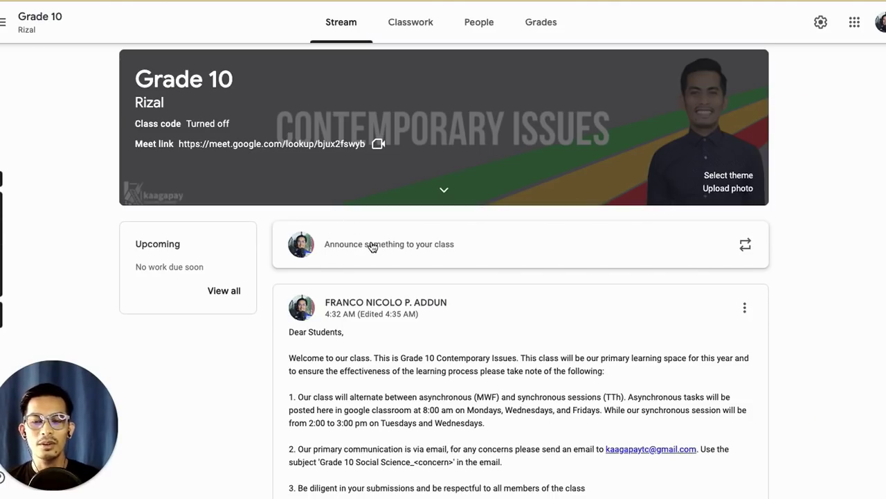
Step: Start a new class announcement and paste the copied protocols note into it
left_click(373, 247)
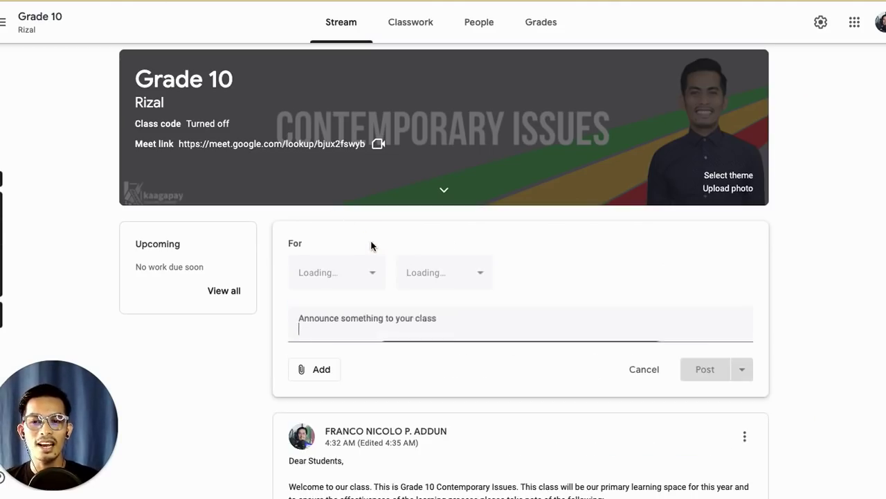
scroll(421, 292, "down", 1)
left_click(402, 275)
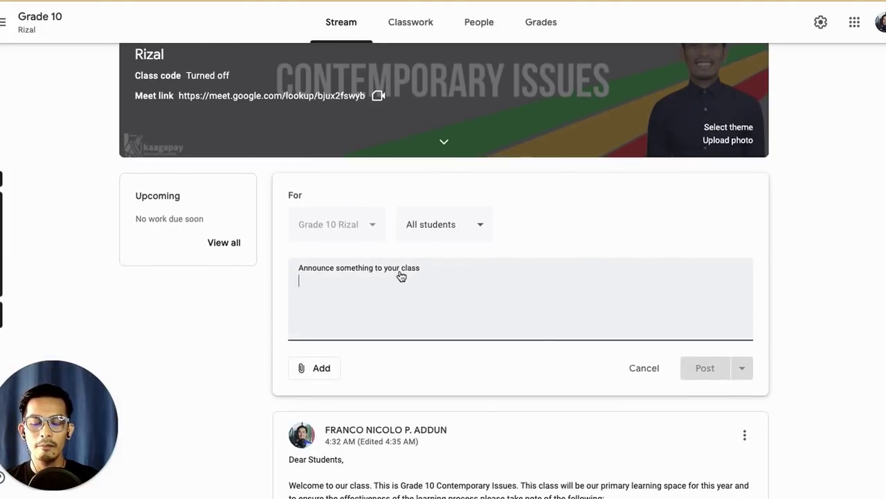
key("ctrl+v")
scroll(471, 290, "down", 2)
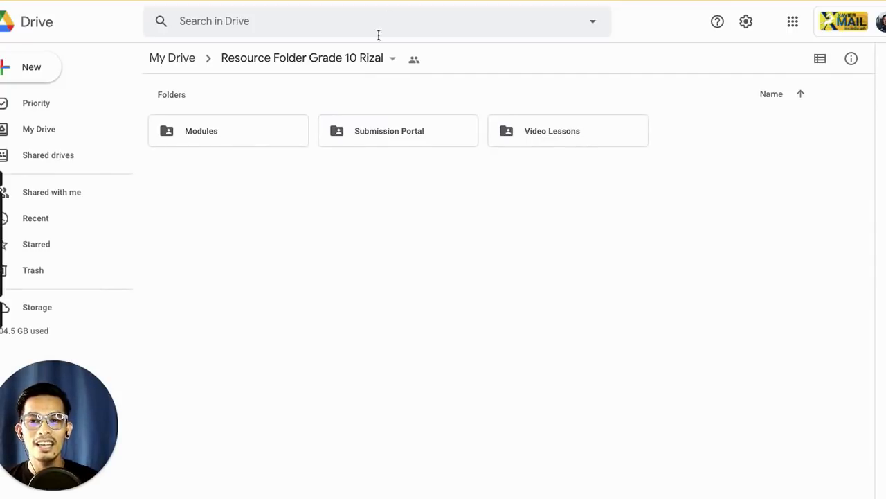
Step: Copy the Get link share link of Resource Folder Grade 10 Rizal, viewable by Xavier School
left_click(389, 60)
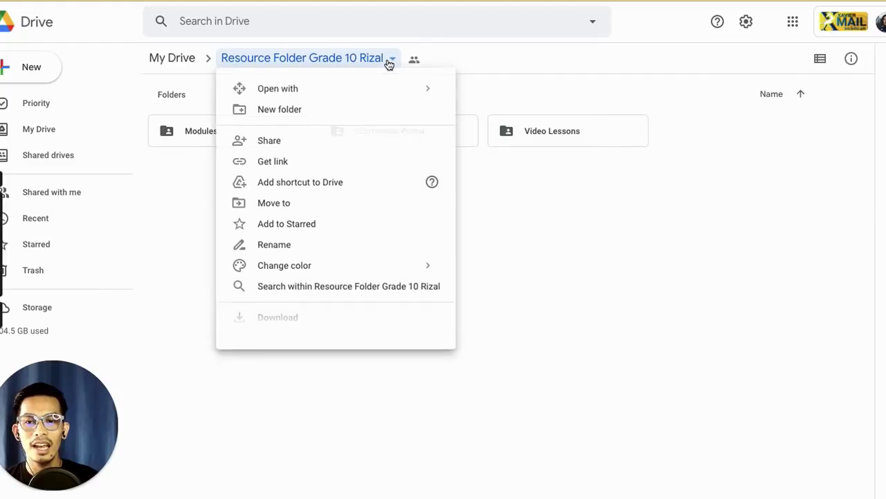
left_click(286, 164)
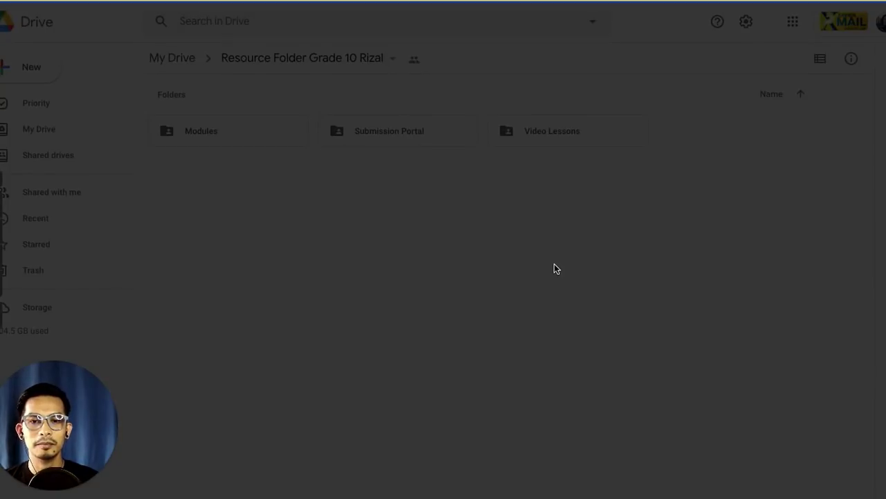
left_click(619, 271)
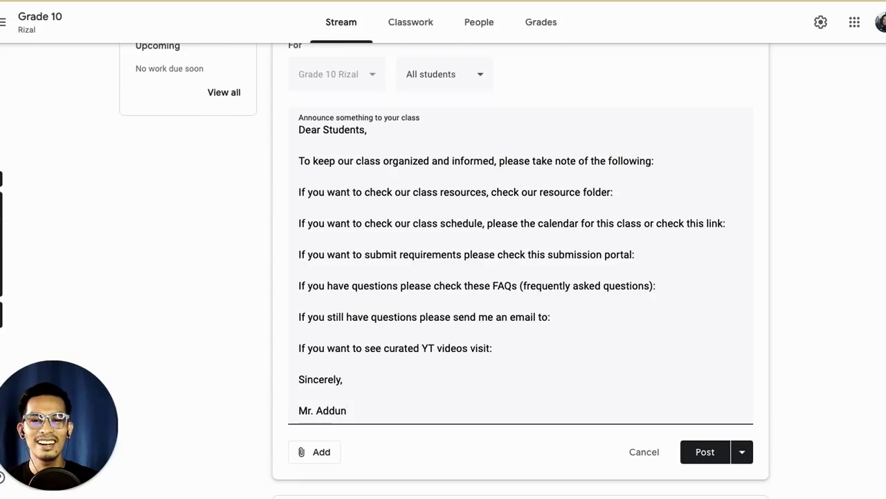
Step: Paste the Drive folder link after 'resource folder:' and insert 'check' after 'please'
left_click(627, 193)
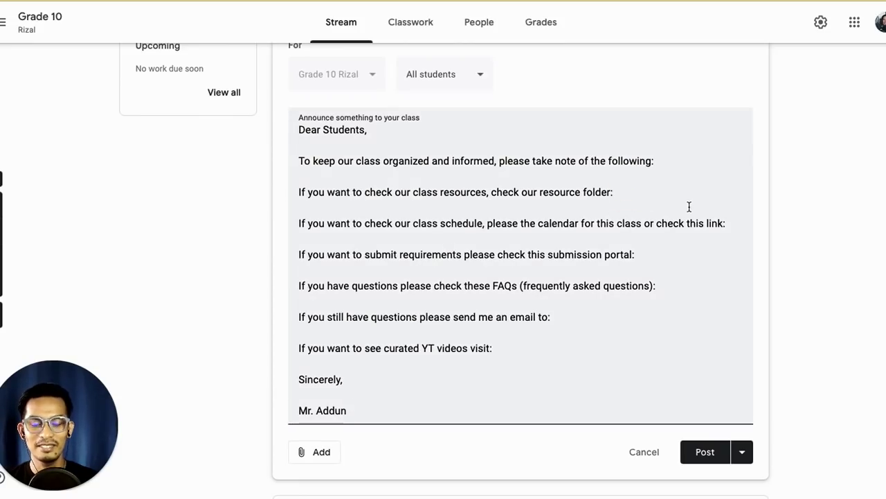
key("ctrl+v")
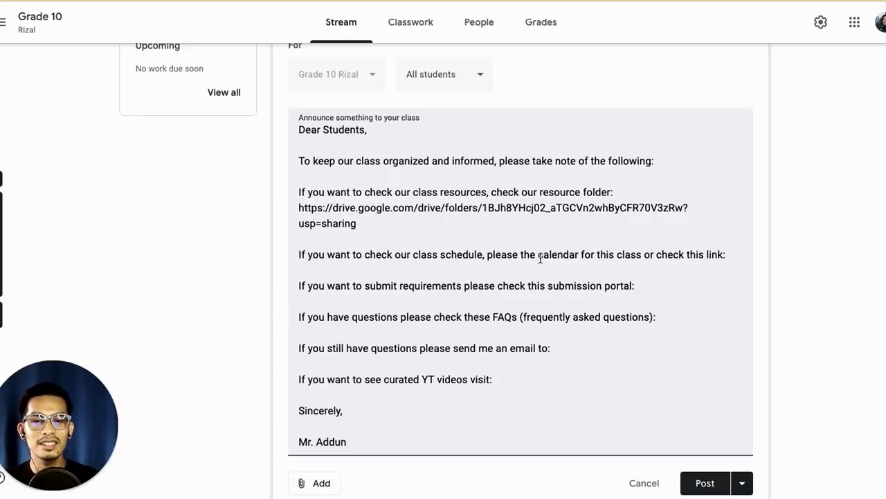
left_click(519, 254)
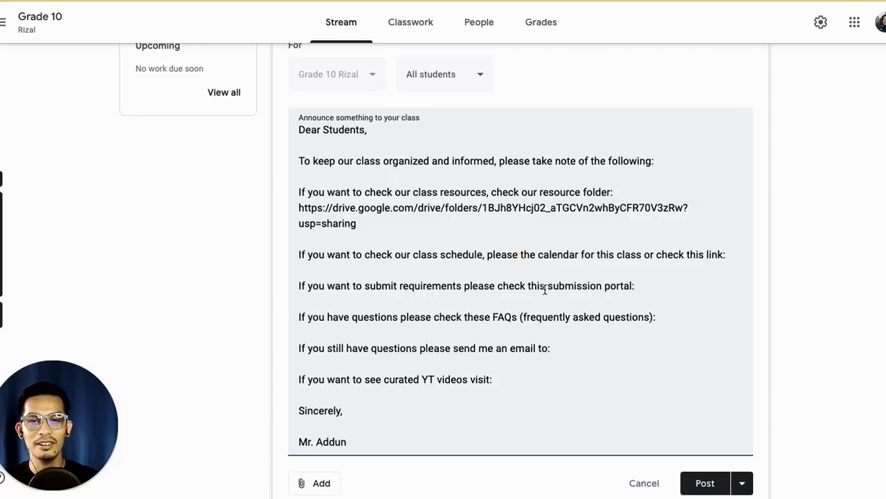
type("check")
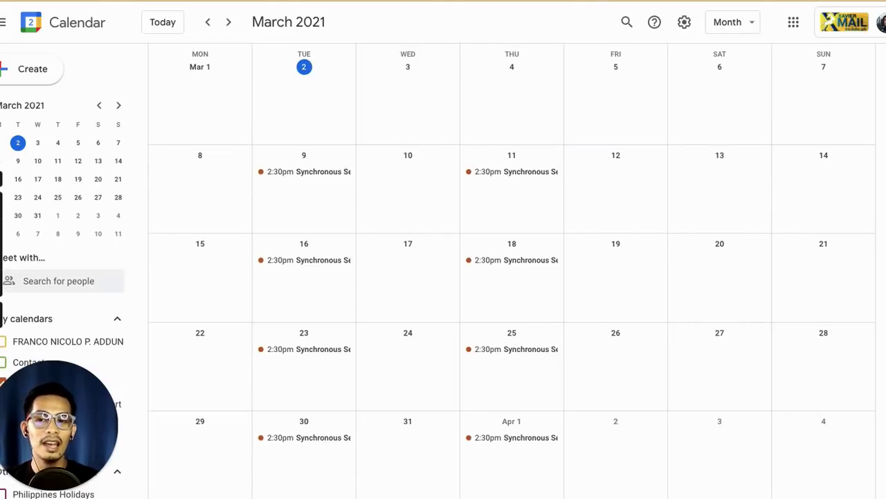
Step: Copy the Grade 10 Rizal calendar's shareable link from its Settings and sharing page
scroll(79, 312, "down", 1)
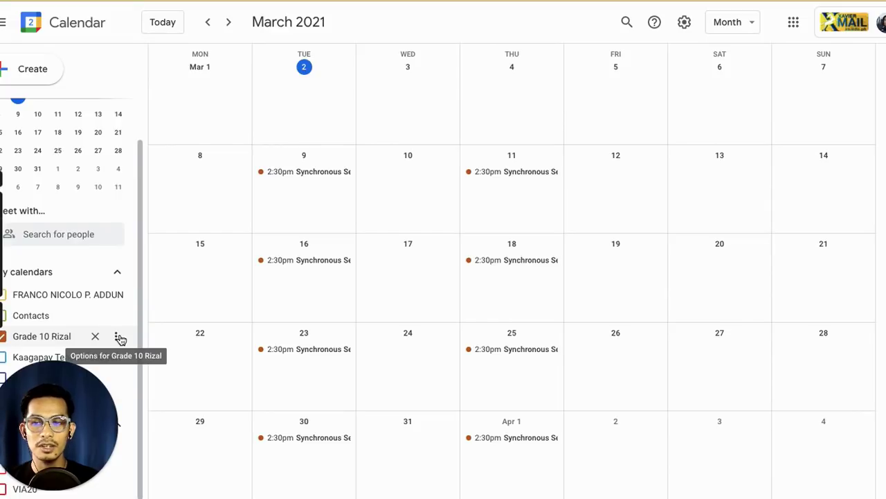
left_click(119, 337)
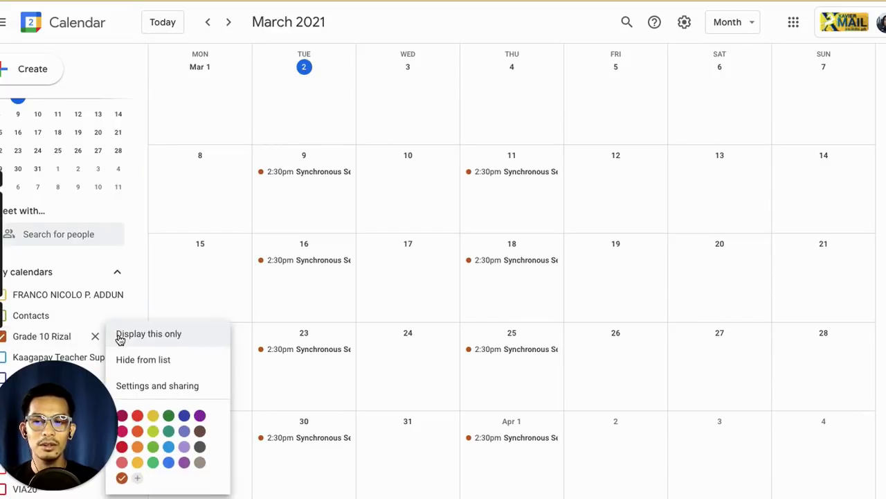
left_click(169, 386)
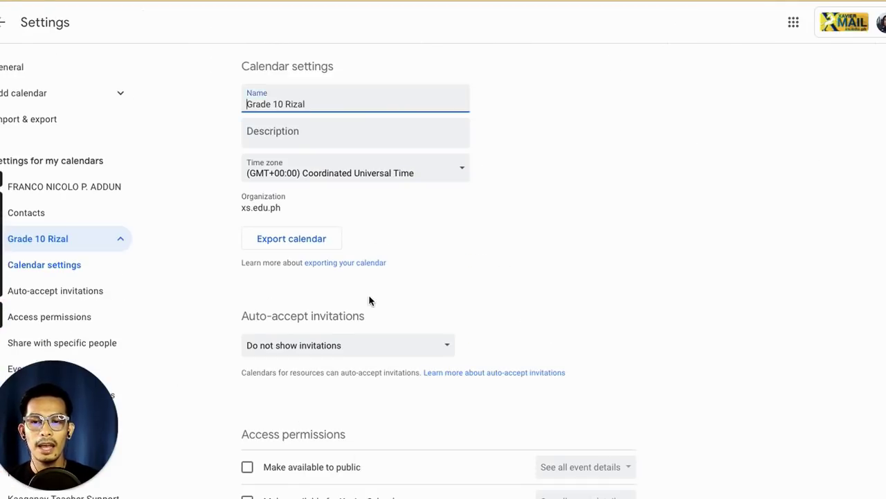
scroll(368, 298, "down", 3)
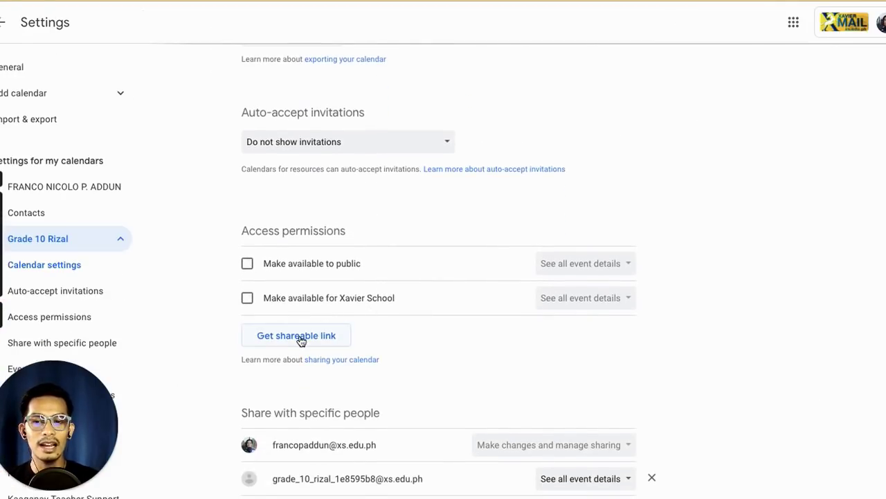
left_click(298, 339)
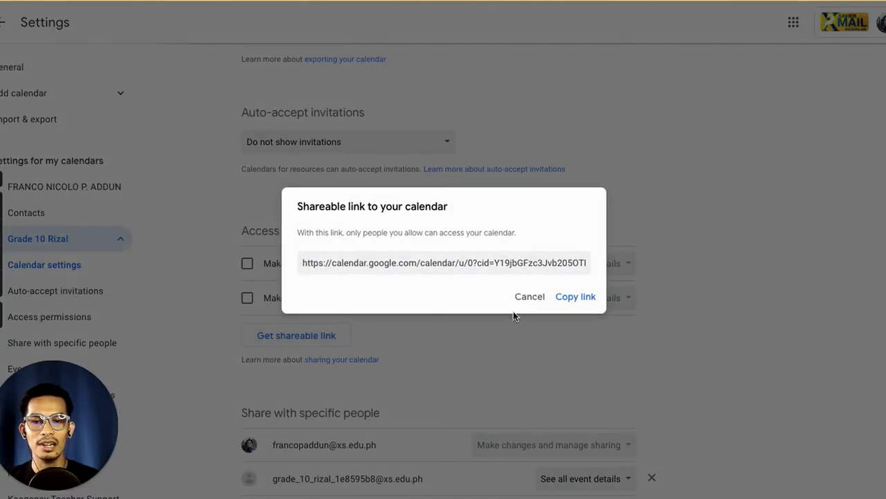
left_click(584, 304)
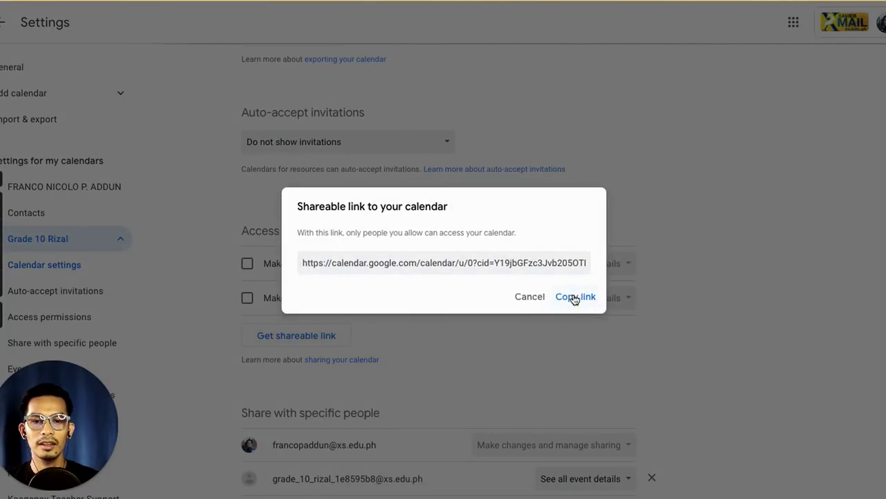
left_click(574, 298)
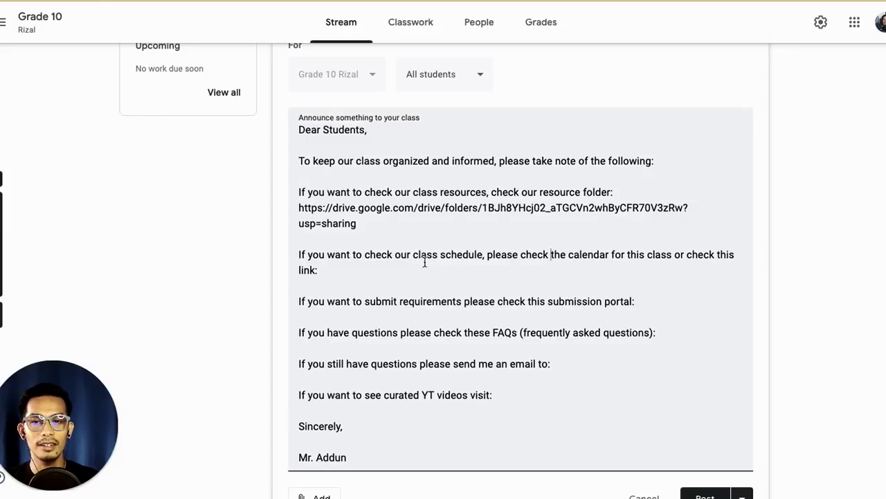
Step: Paste the calendar link at the end of the 'check this link:' line
left_click(494, 268)
key("ctrl+v")
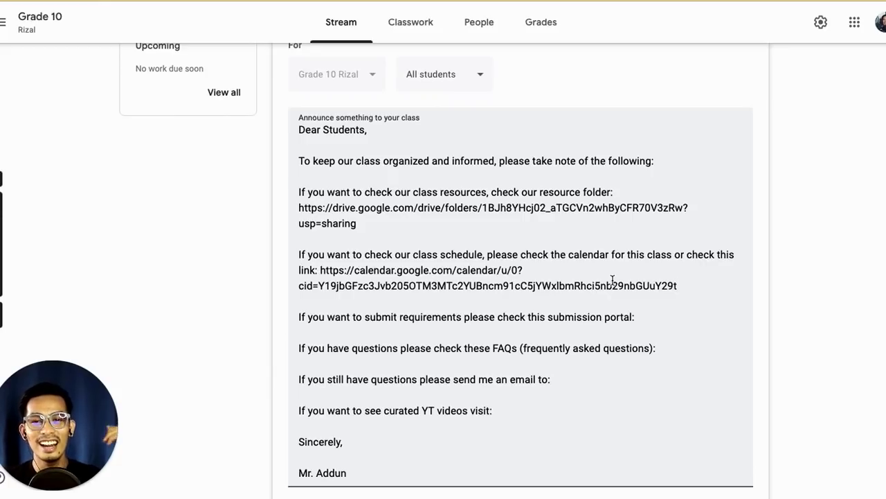
scroll(612, 280, "down", 1)
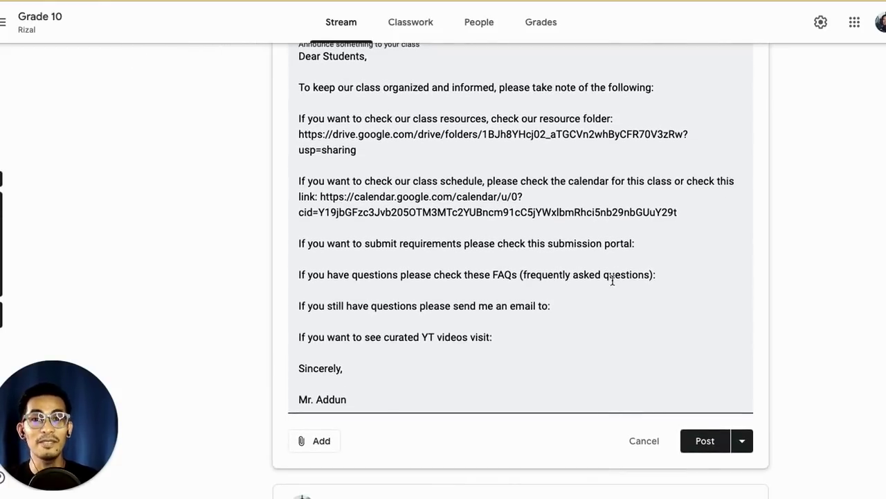
scroll(612, 279, "down", 1)
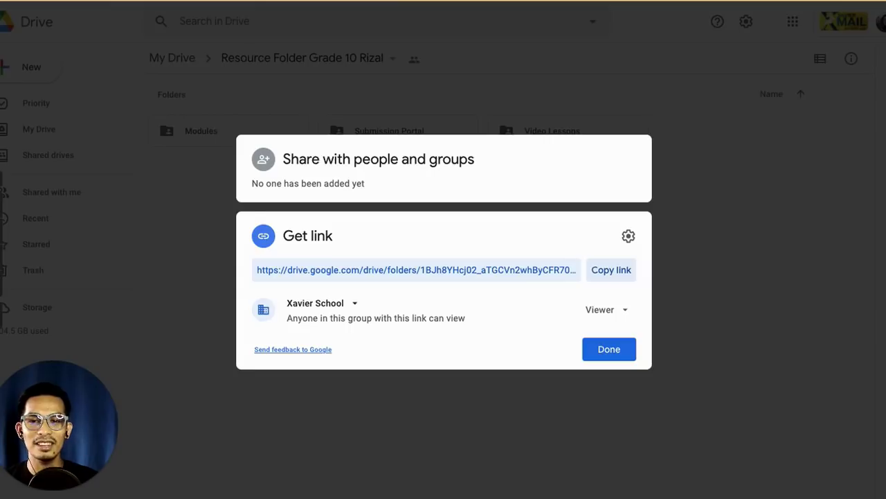
Step: Copy the Submission Portal folder's share link, editable by anyone in Xavier School
left_click(721, 253)
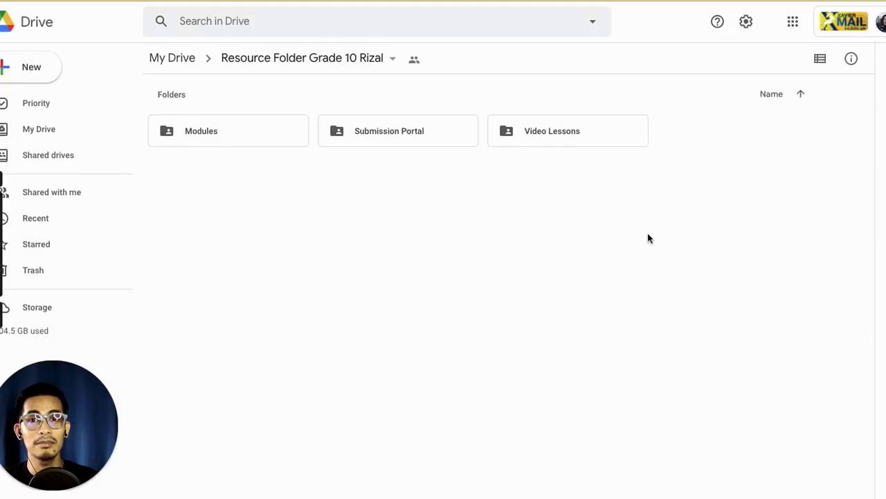
left_click(392, 132)
right_click(392, 131)
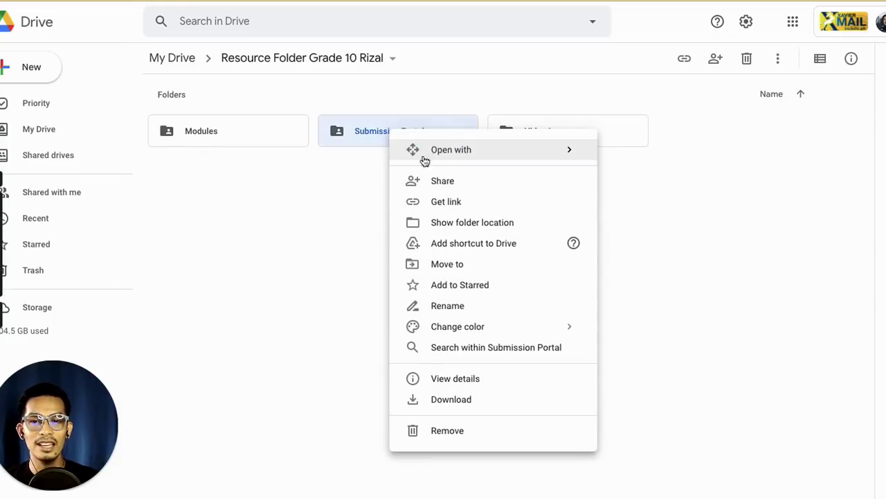
left_click(445, 202)
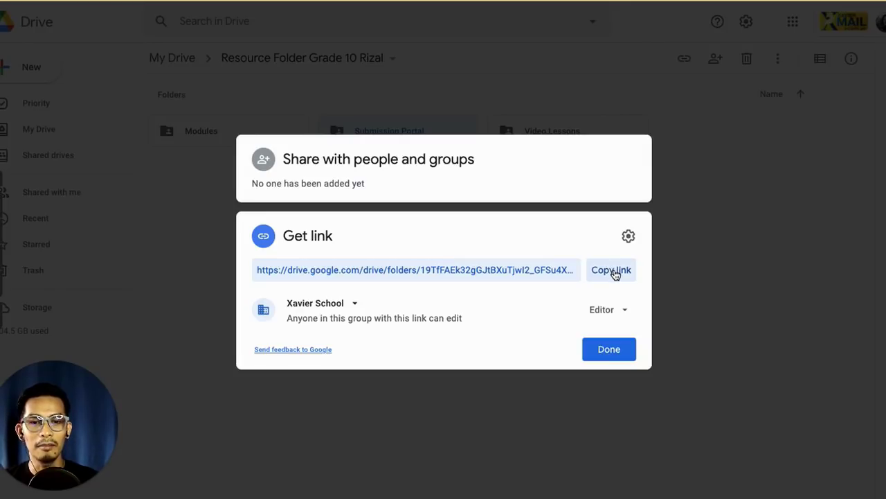
left_click(614, 272)
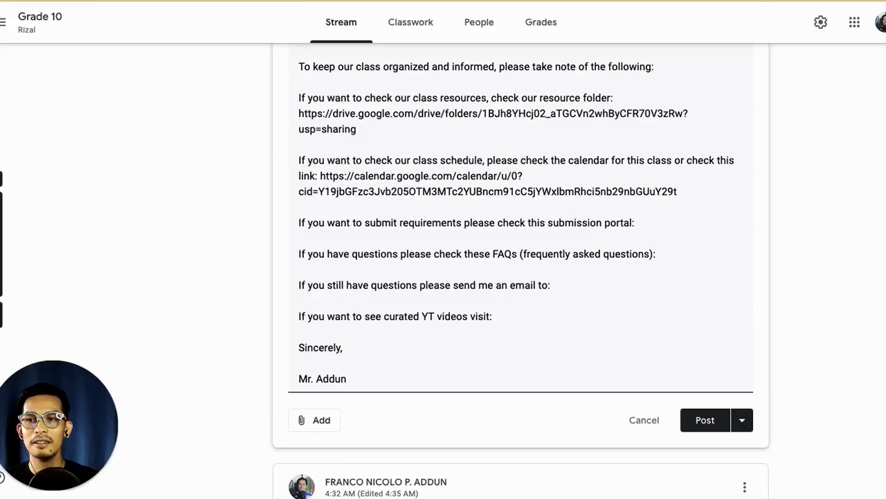
Step: Paste the submission portal link on a new line after 'submission portal:'
left_click(700, 224)
key("Return")
key("ctrl+v")
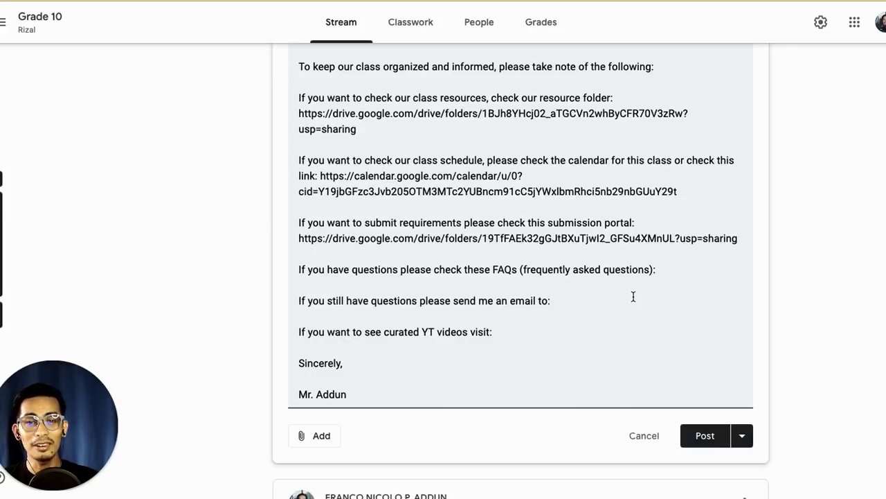
Step: Type the teacher's contact email address after 'email to:'
left_click(599, 304)
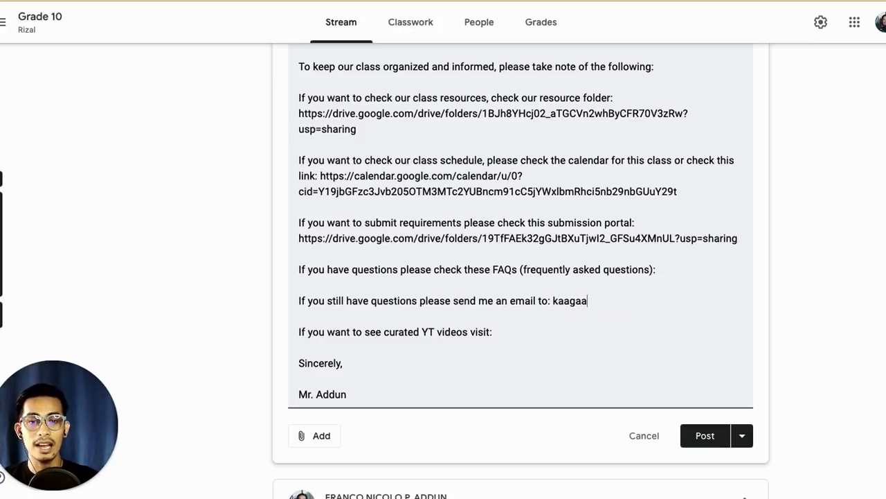
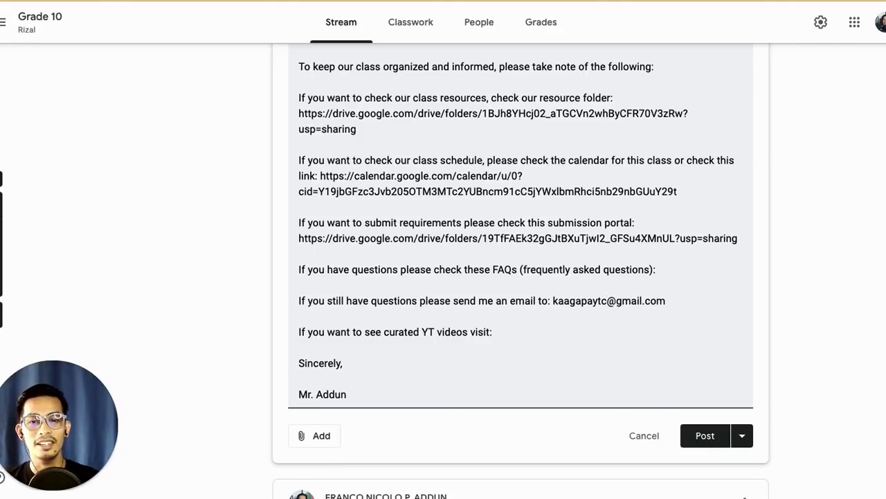
left_click(547, 336)
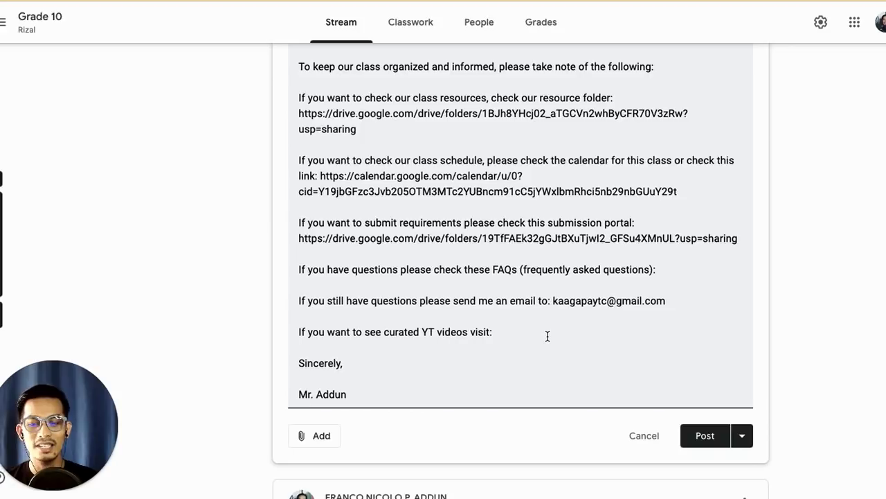
type("www.y")
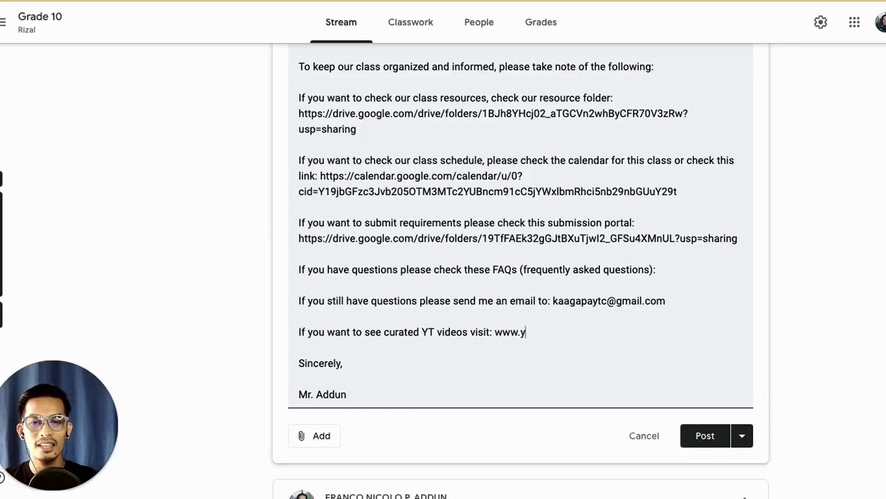
type("outube.c")
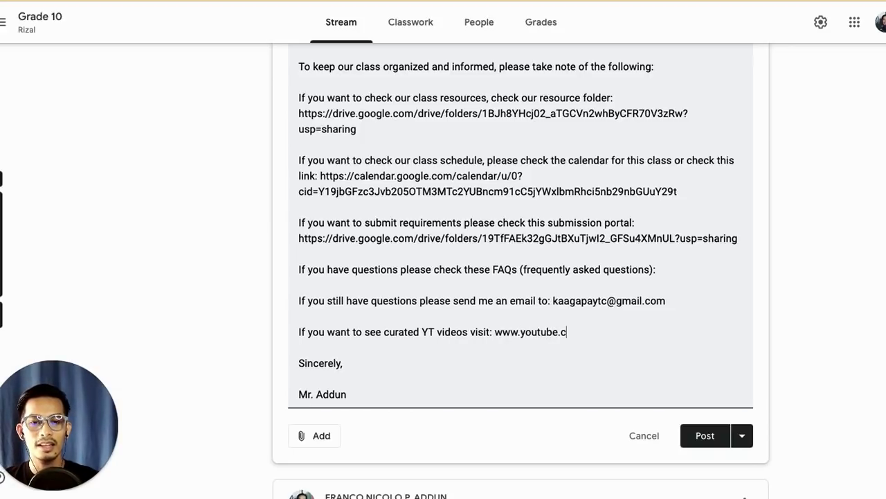
type("om/c/franco")
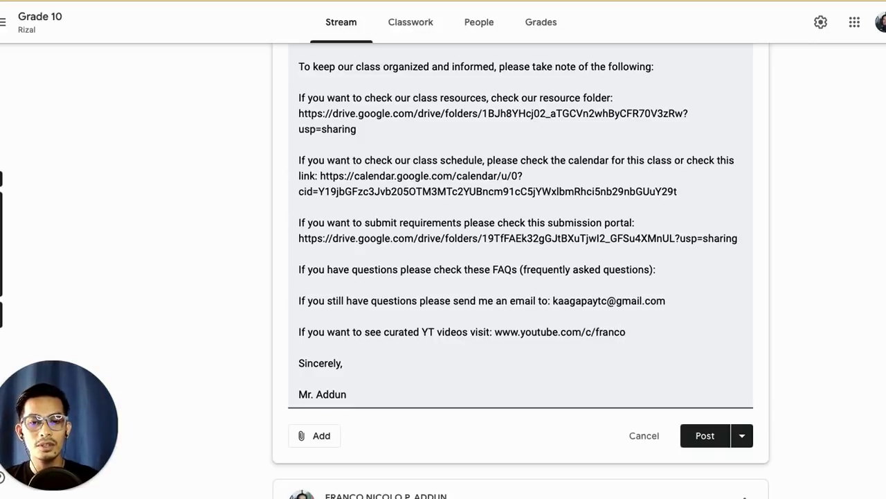
key("BackSpace")
key("BackSpace")
key("BackSpace")
key("BackSpace")
key("BackSpace")
key("BackSpace")
type("Franco")
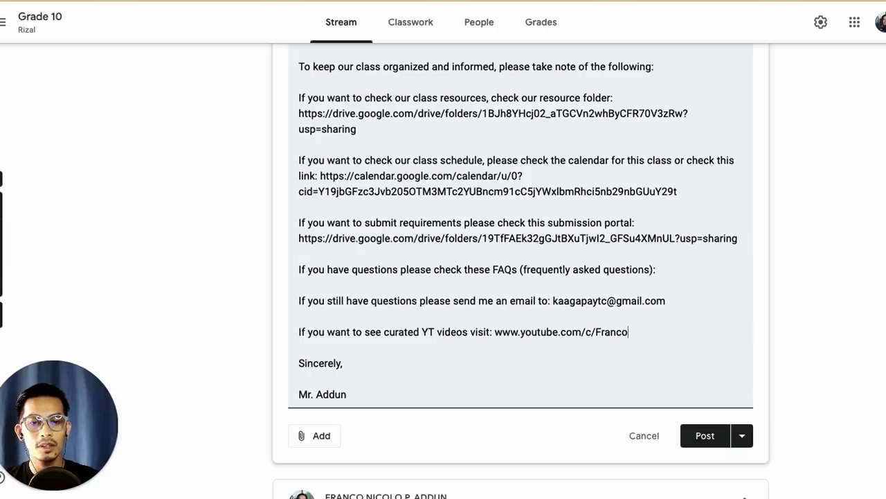
type("Nico")
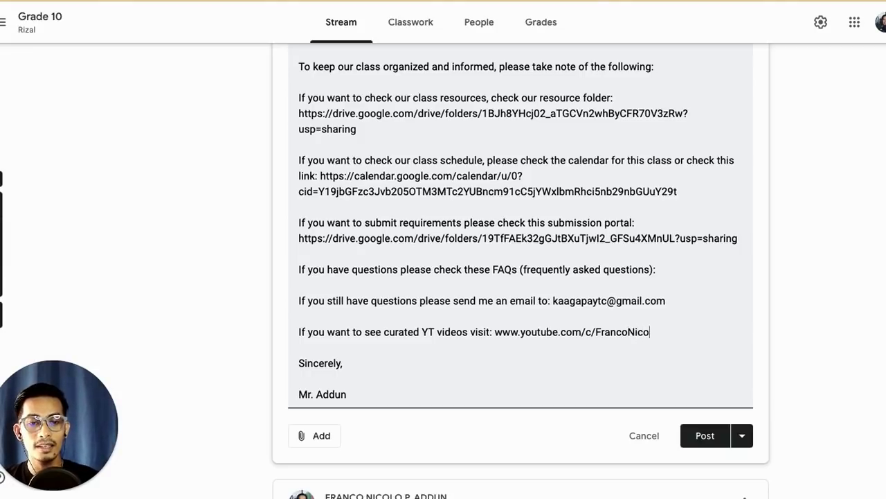
type("loAddun")
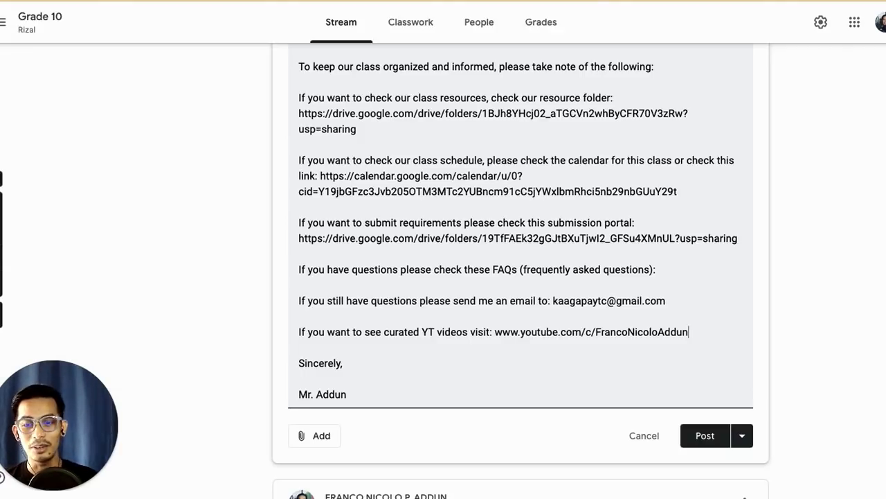
scroll(504, 307, "up", 1)
scroll(504, 306, "down", 2)
Step: Post the class protocols announcement to the Grade 10 Rizal stream
left_click(709, 346)
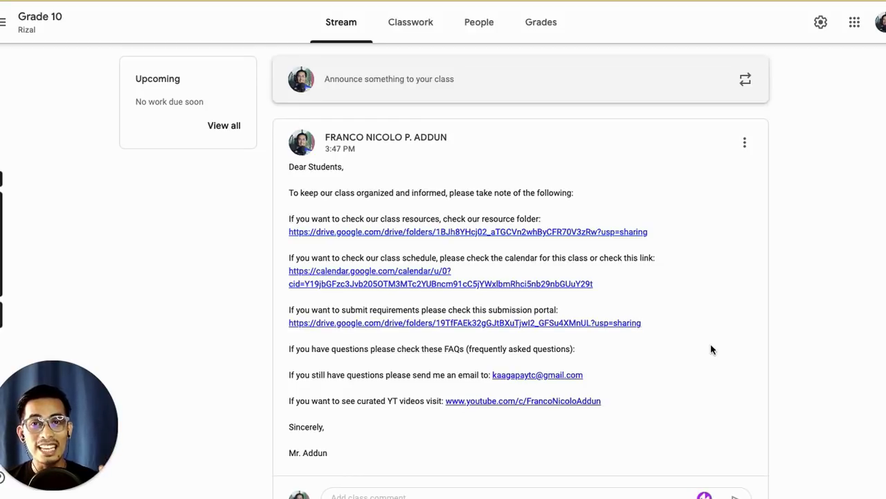
left_click(745, 145)
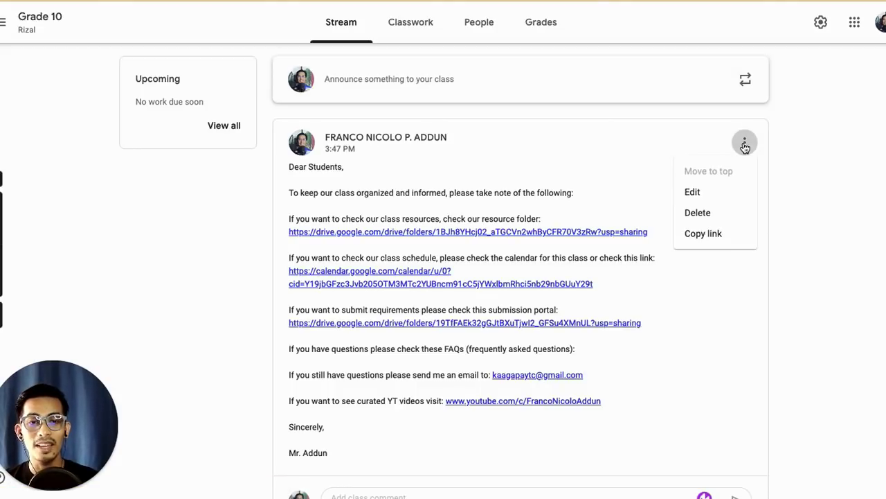
left_click(774, 308)
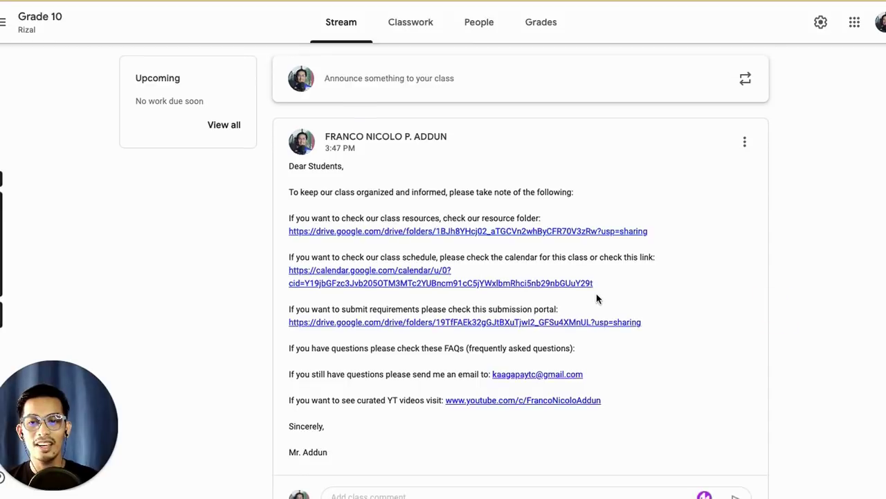
scroll(599, 299, "down", 3)
scroll(599, 299, "down", 4)
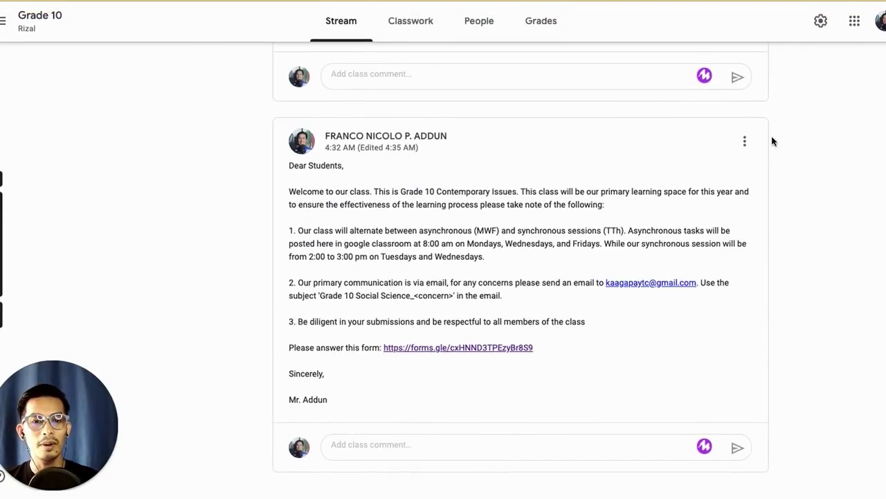
Step: Move the welcome post to the top, then move the protocols post above it
left_click(745, 144)
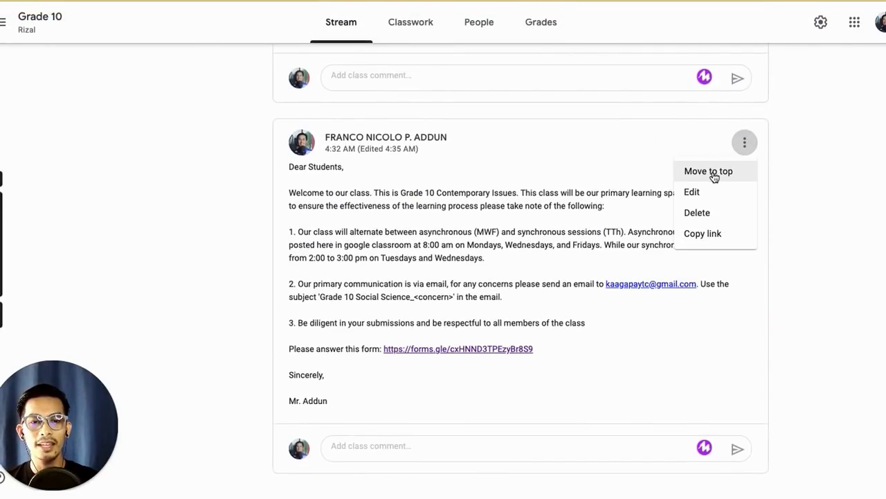
left_click(714, 174)
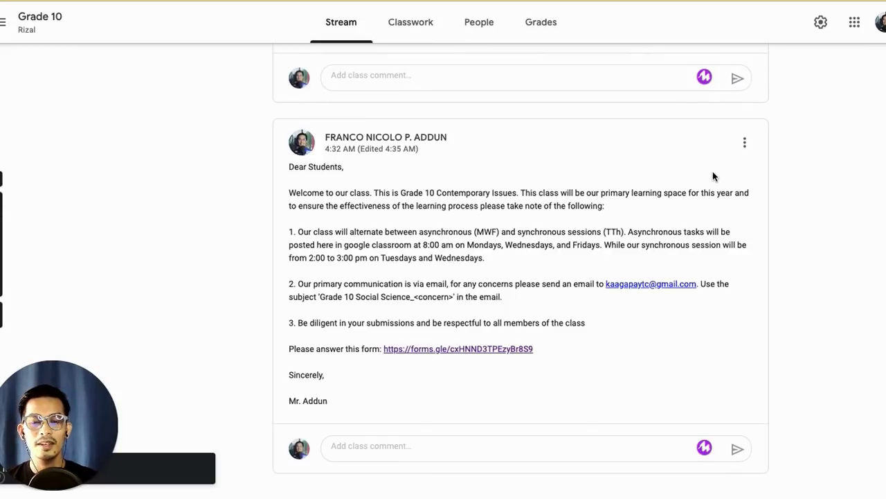
scroll(598, 168, "down", 1)
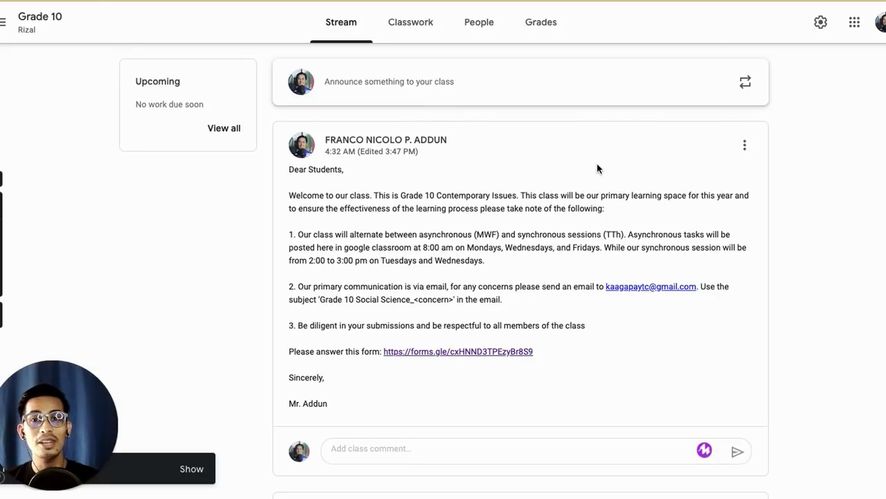
scroll(599, 168, "down", 5)
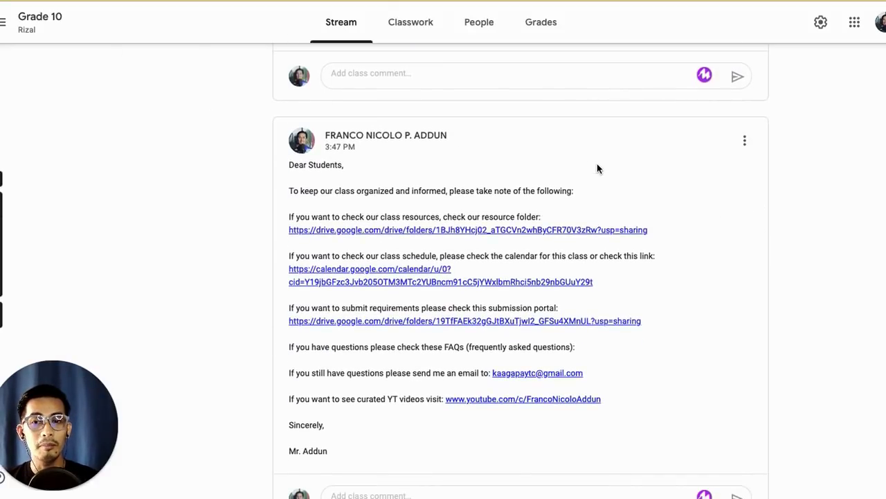
left_click(744, 142)
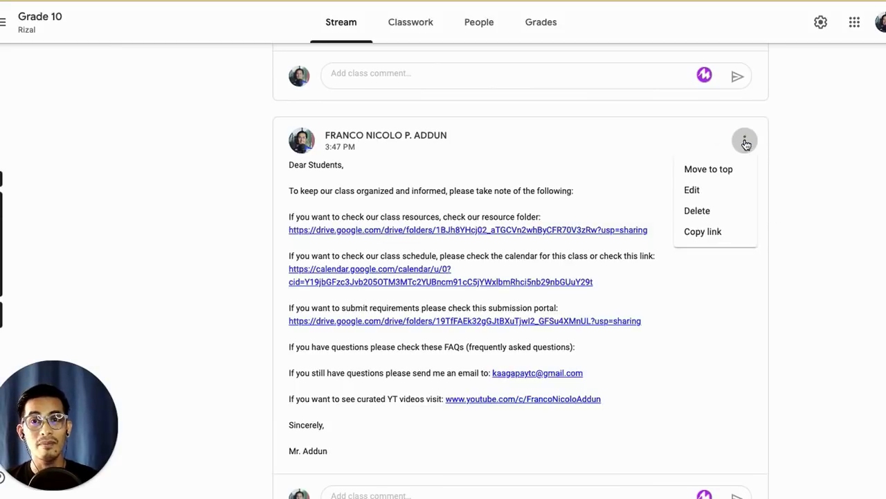
left_click(718, 170)
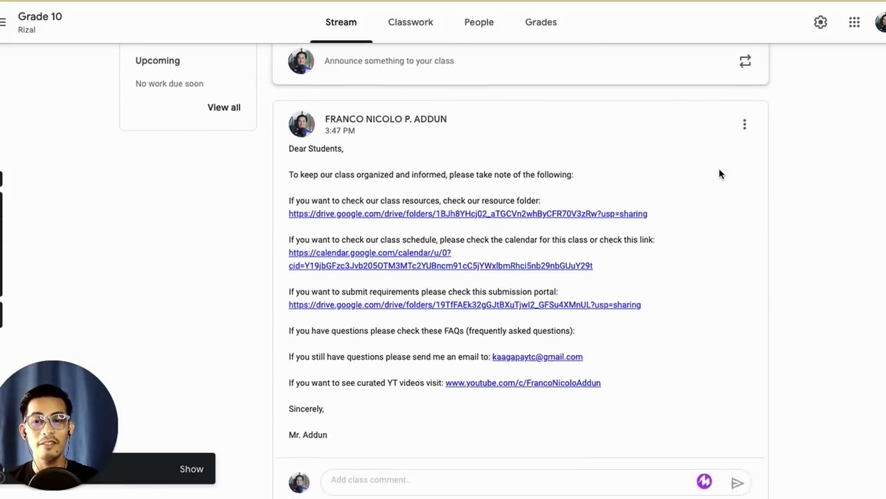
Step: Dismiss the browser's page context menu on the Stream page
right_click(718, 169)
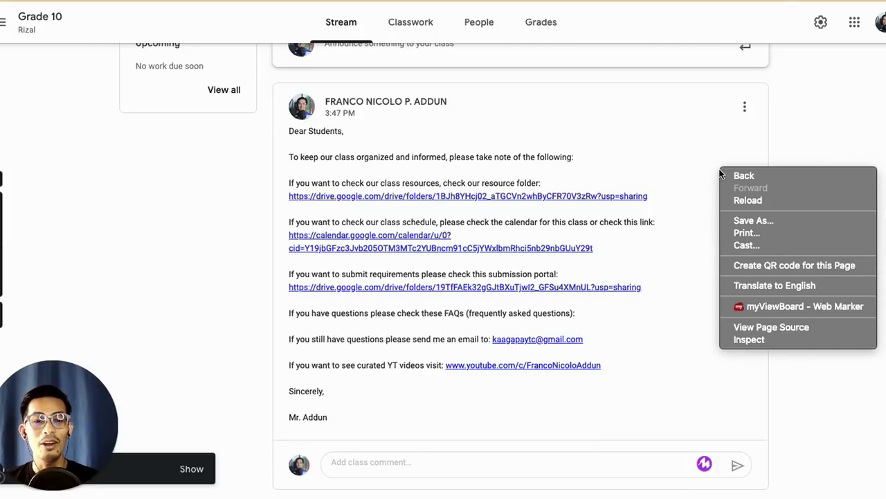
left_click(695, 144)
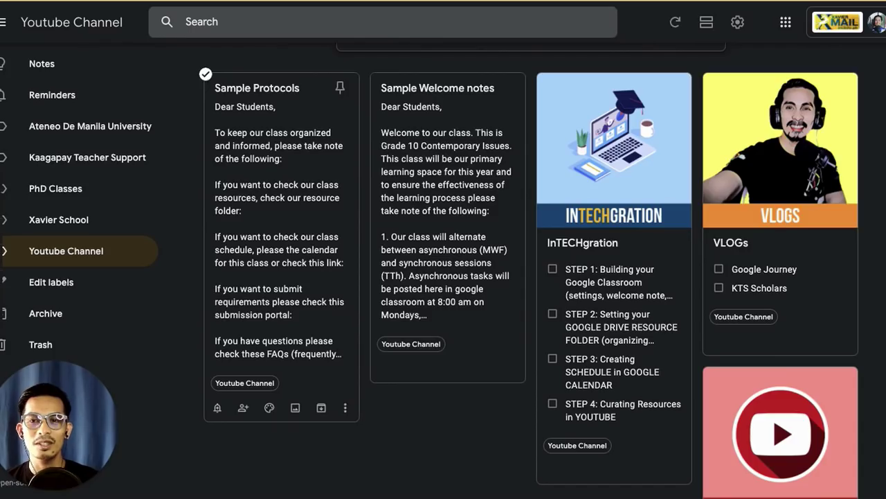
Step: Select the whole Sample Protocols note text in Google Keep, from 'Dear Students,' to the sign-off
left_click(252, 165)
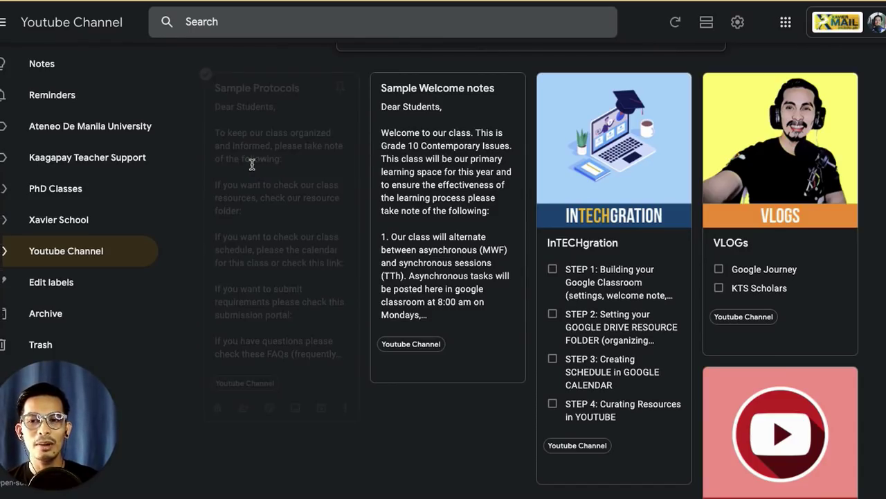
left_click_drag(256, 84, 314, 379)
key("ctrl+c")
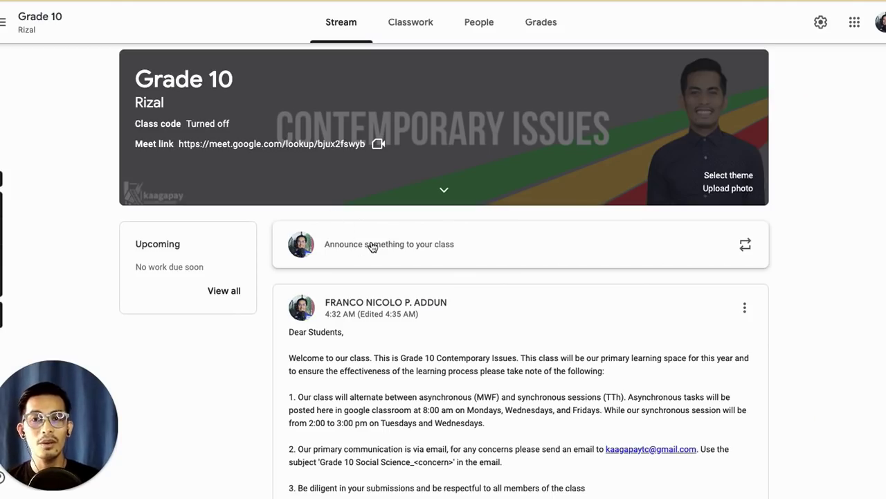
Step: Paste the copied protocols message into a new Grade 10 Rizal class announcement
left_click(373, 246)
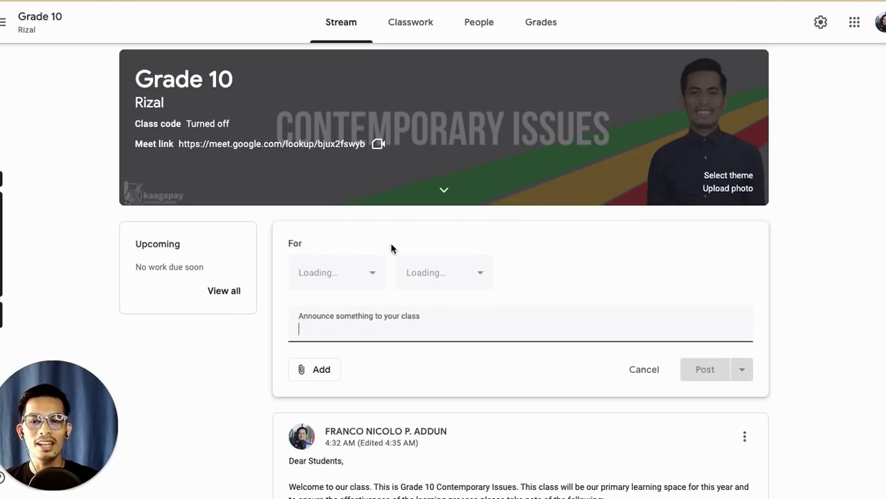
left_click(402, 273)
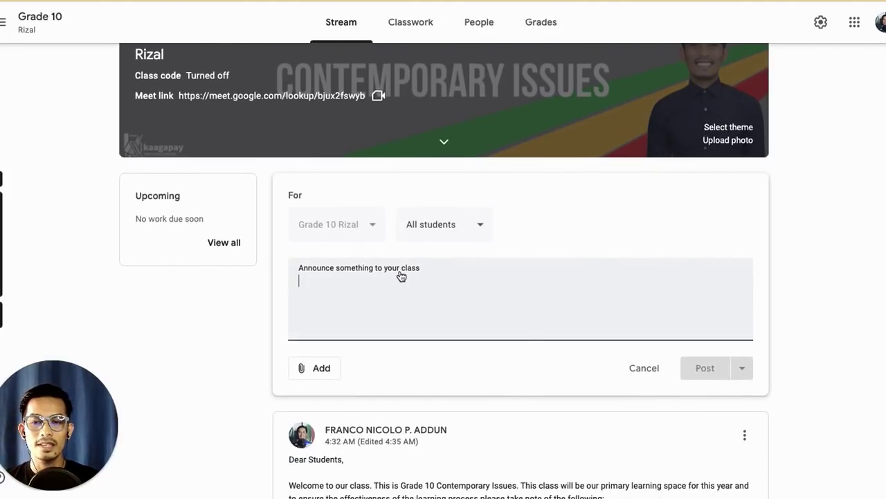
key("ctrl+v")
scroll(476, 292, "down", 1)
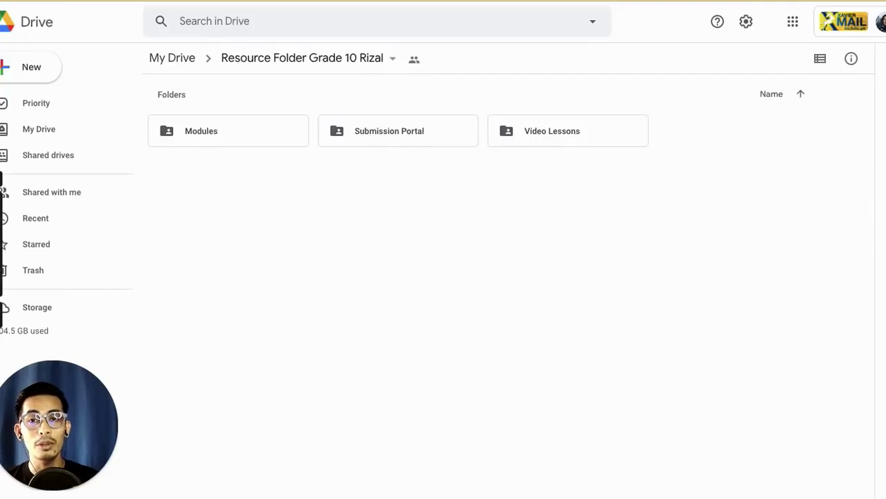
Step: Open the Get link dialog for Resource Folder Grade 10 Rizal from the breadcrumb menu
left_click(389, 61)
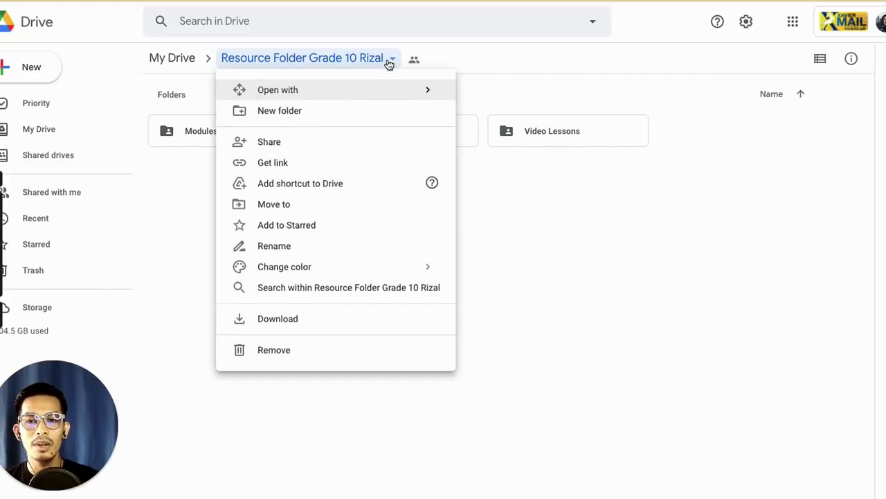
left_click(286, 164)
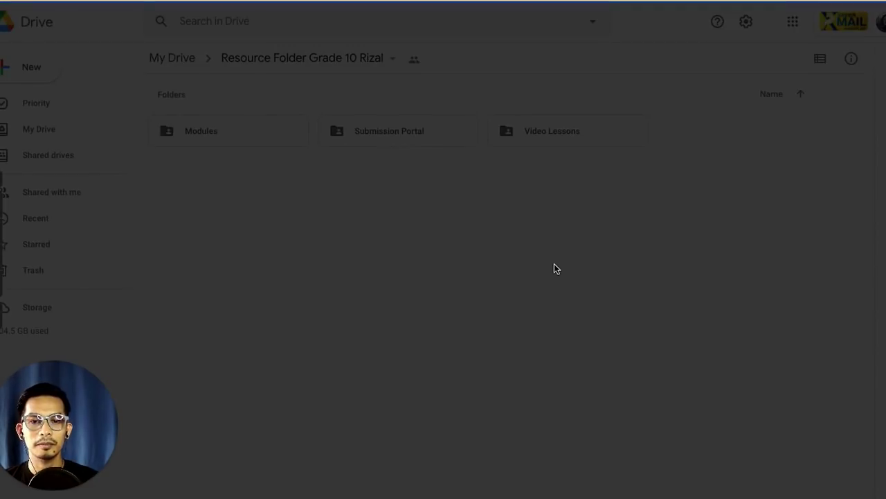
Step: Paste the resource folder's copied link on a new line after 'resource folder:'
left_click(612, 270)
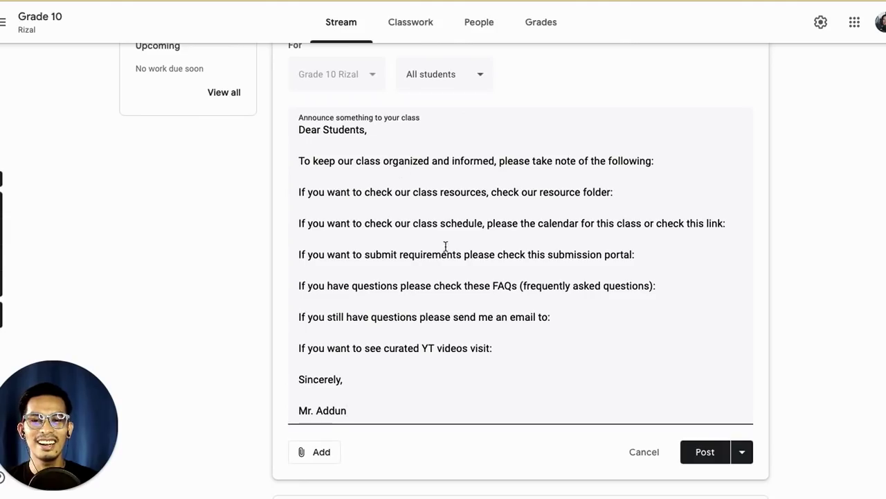
left_click(626, 193)
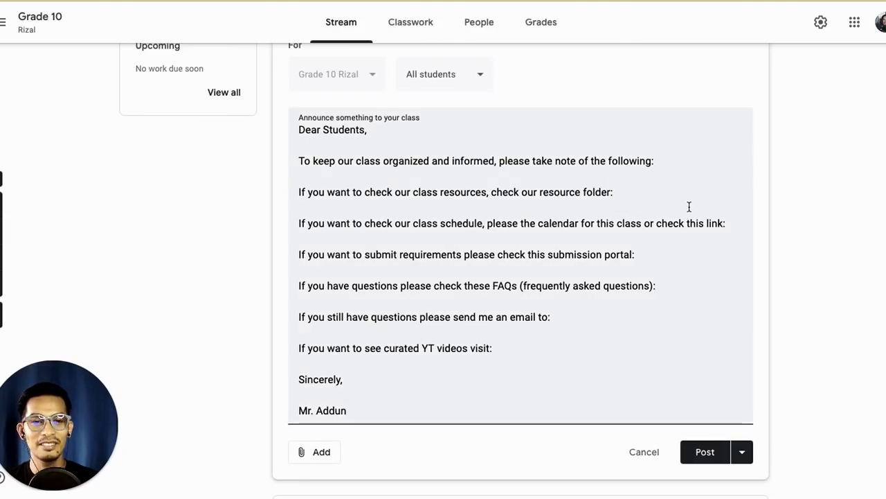
key("Return")
key("ctrl+v")
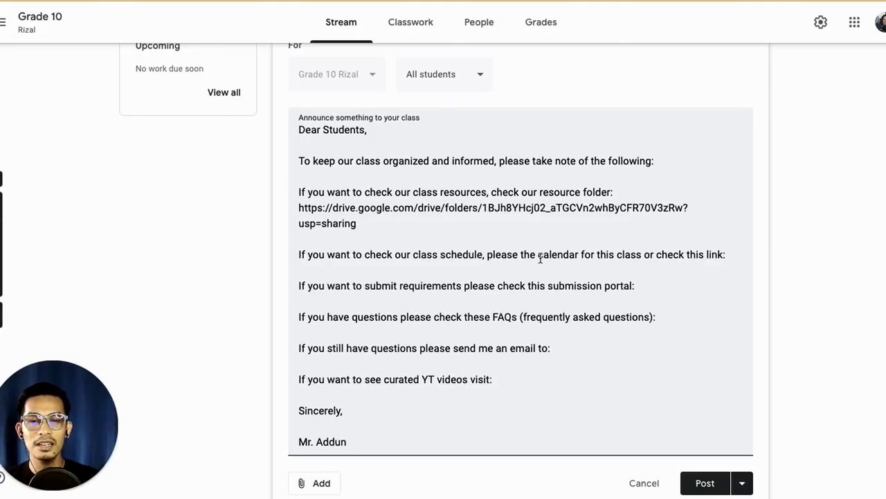
Step: Insert 'check' after 'please' so the schedule line reads 'please check the calendar'
left_click(540, 256)
key("Left")
key("Left")
key("Left")
key("Left")
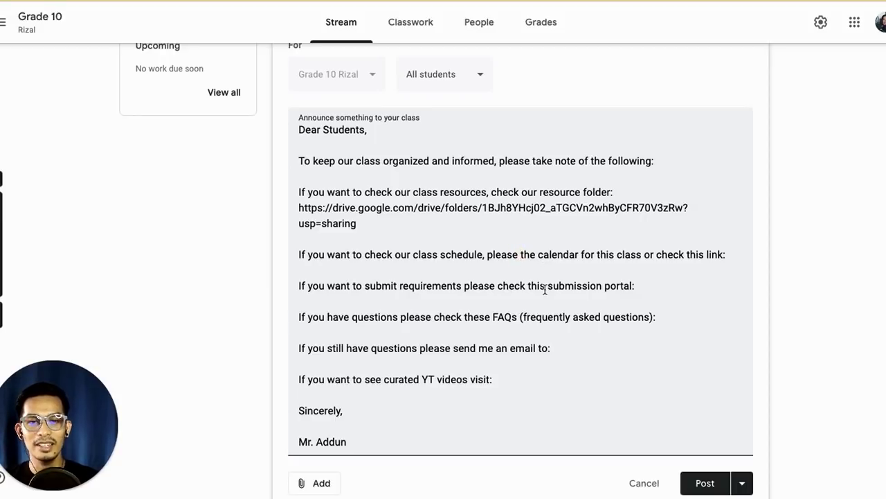
type("check")
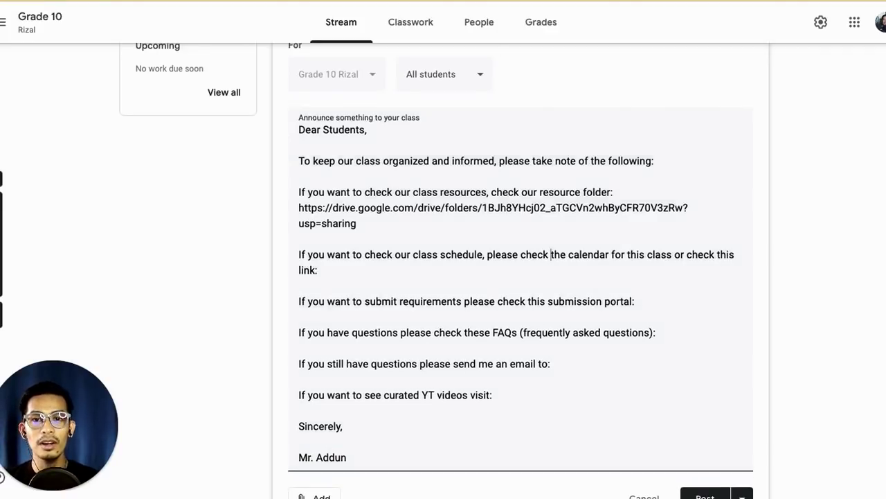
key("ctrl+Tab")
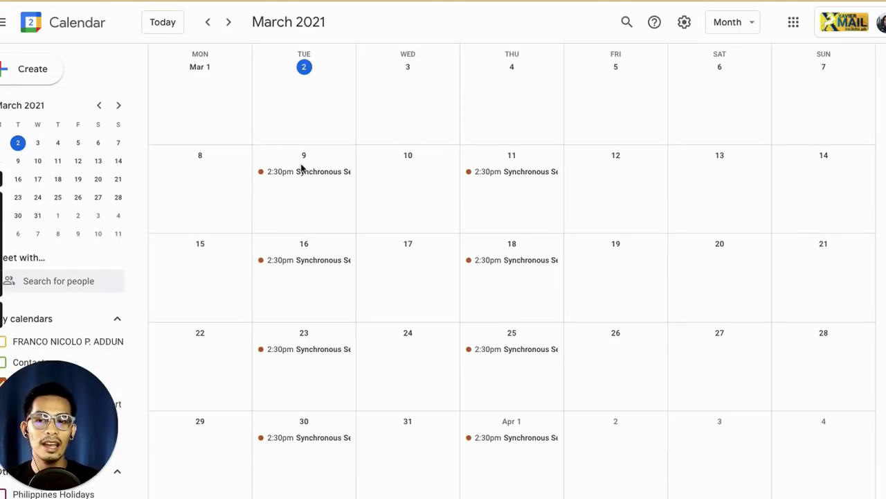
Step: Copy the Grade 10 Rizal calendar's shareable link from its Settings and sharing access permissions
scroll(81, 315, "down", 2)
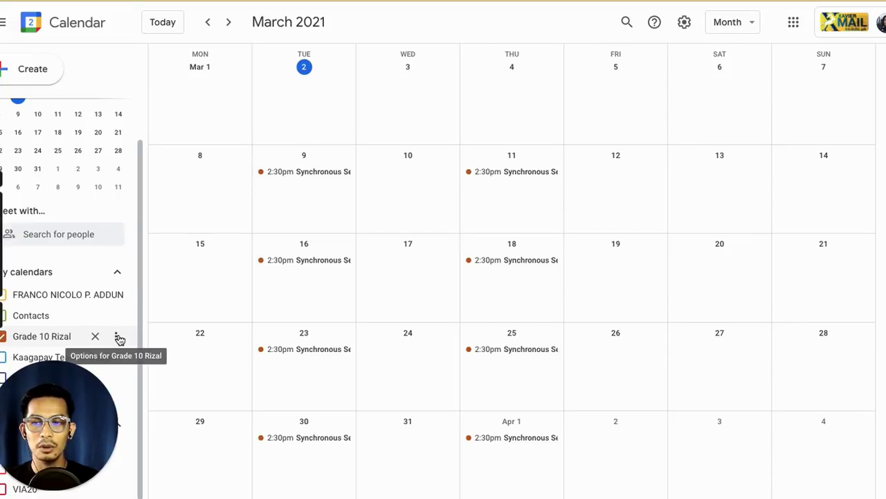
left_click(119, 337)
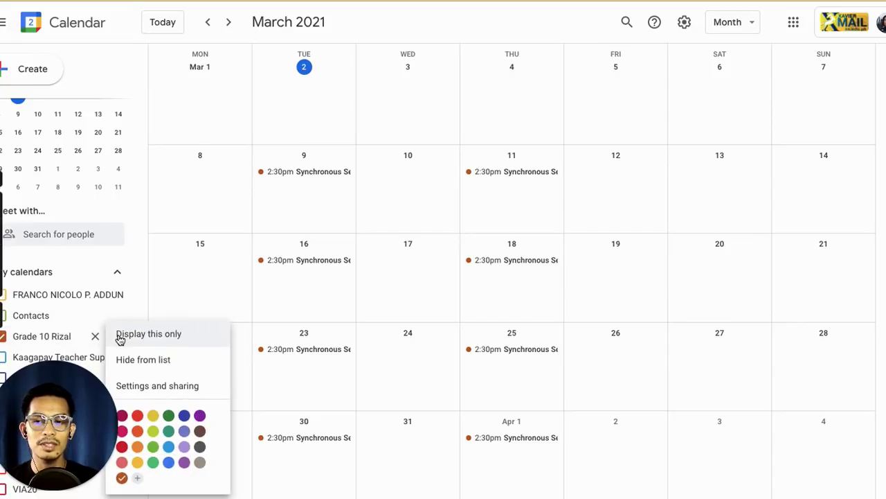
left_click(169, 386)
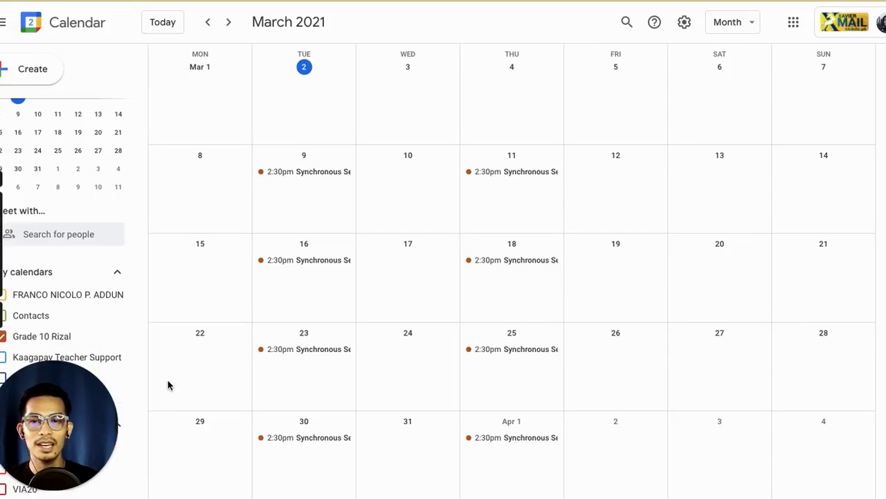
scroll(368, 299, "down", 3)
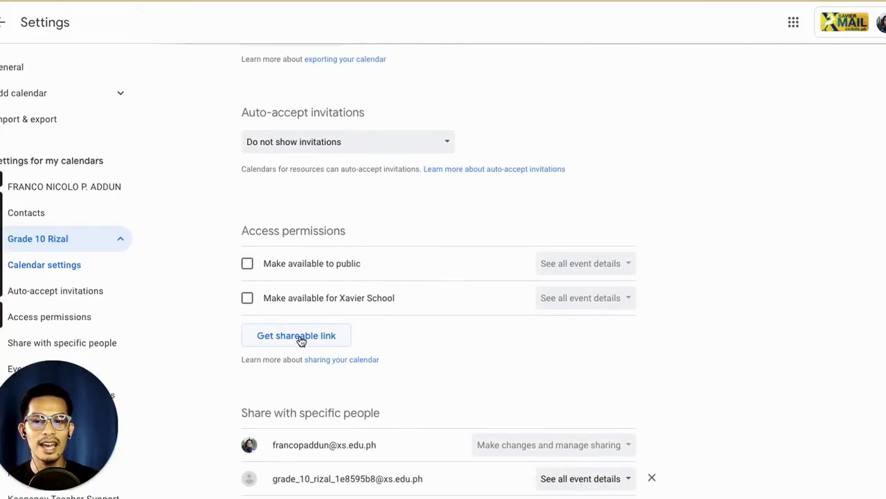
left_click(301, 340)
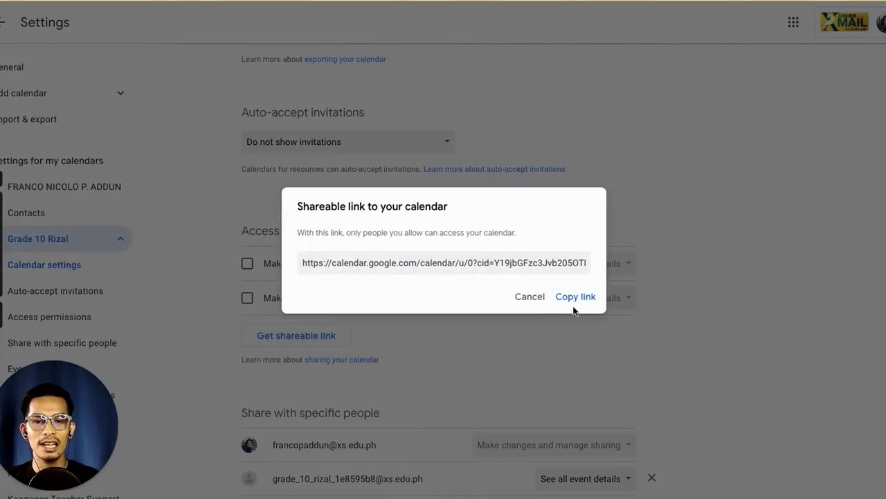
left_click(585, 303)
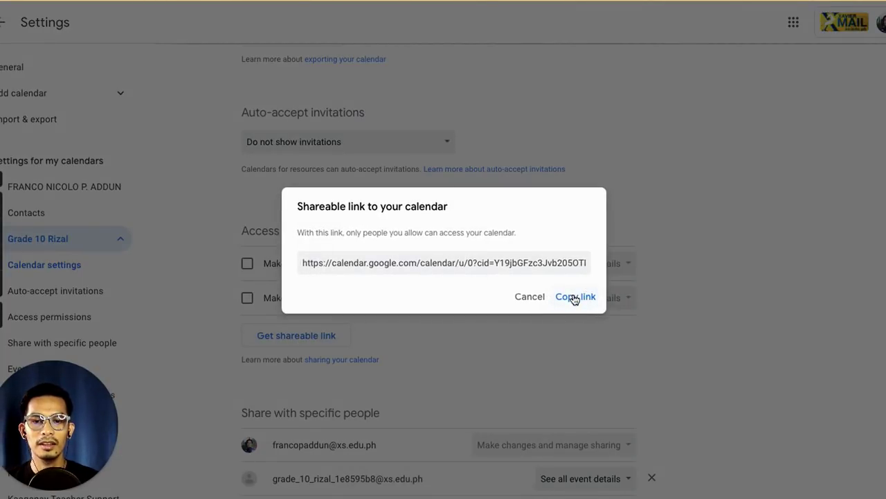
left_click(573, 300)
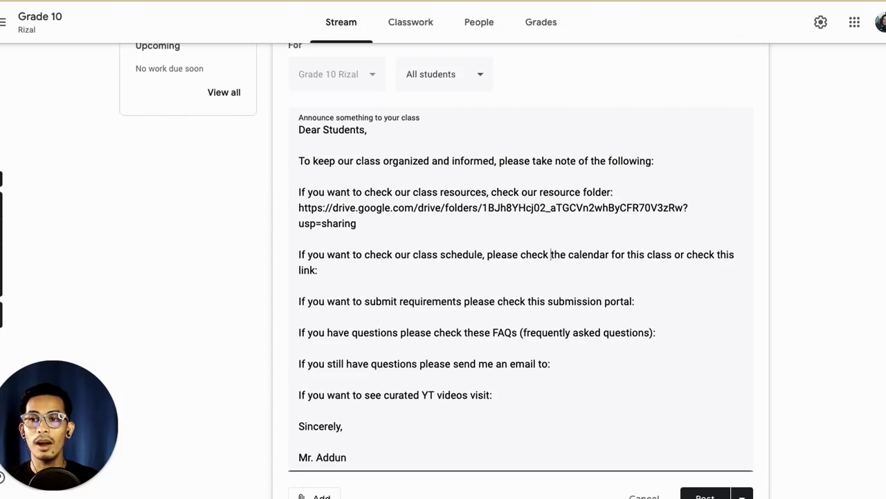
Step: Paste the Grade 10 Rizal calendar URL after 'check this link:' in the schedule line
left_click(407, 269)
key("ctrl+v")
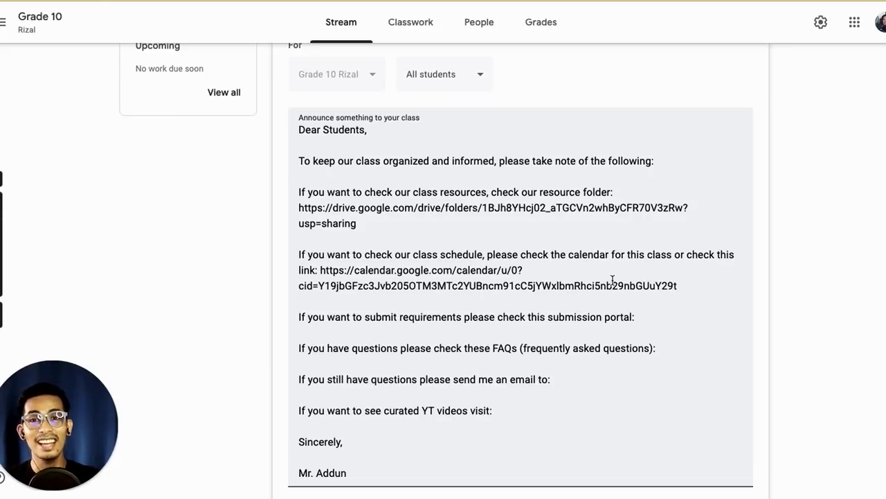
scroll(612, 279, "down", 1)
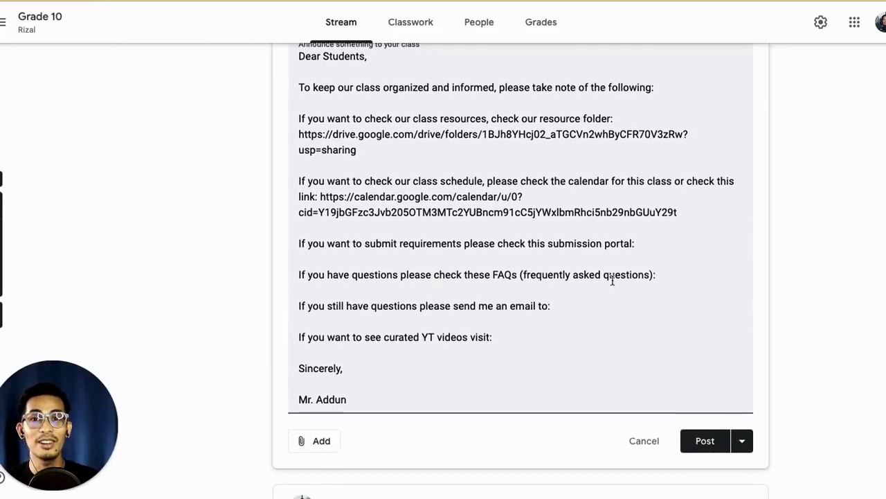
scroll(613, 279, "down", 1)
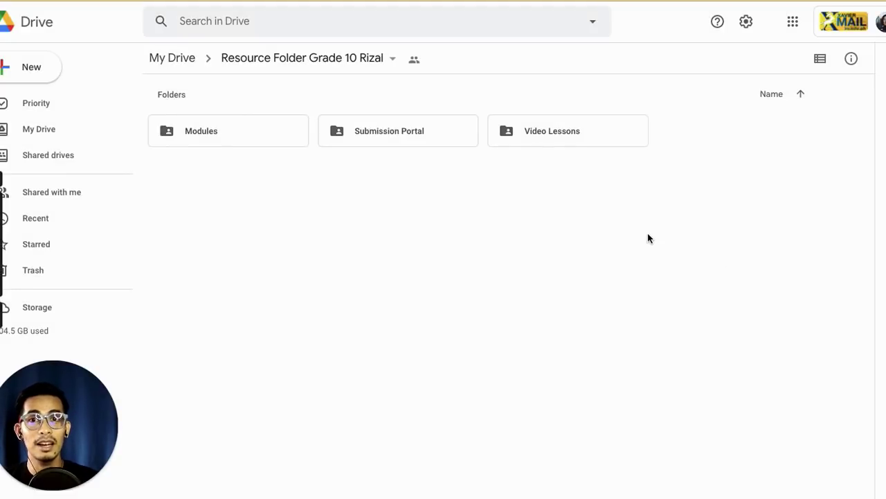
Step: Copy the Submission Portal folder's Drive sharing link
right_click(390, 132)
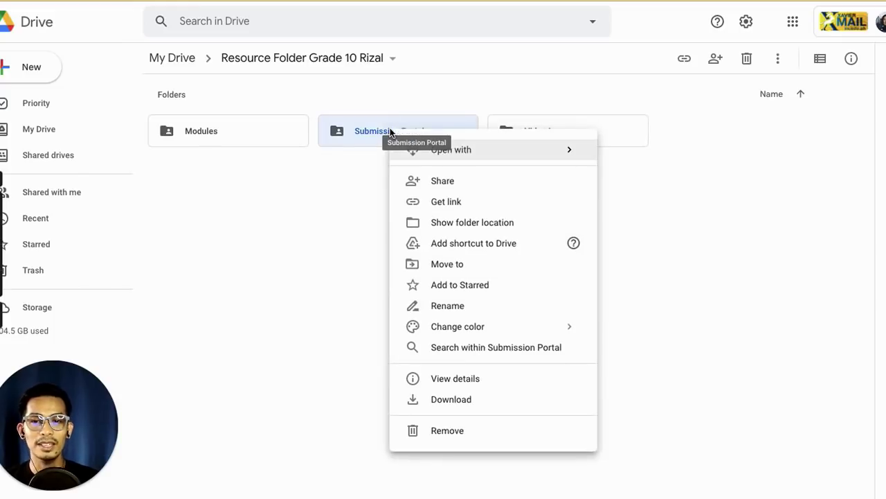
left_click(445, 202)
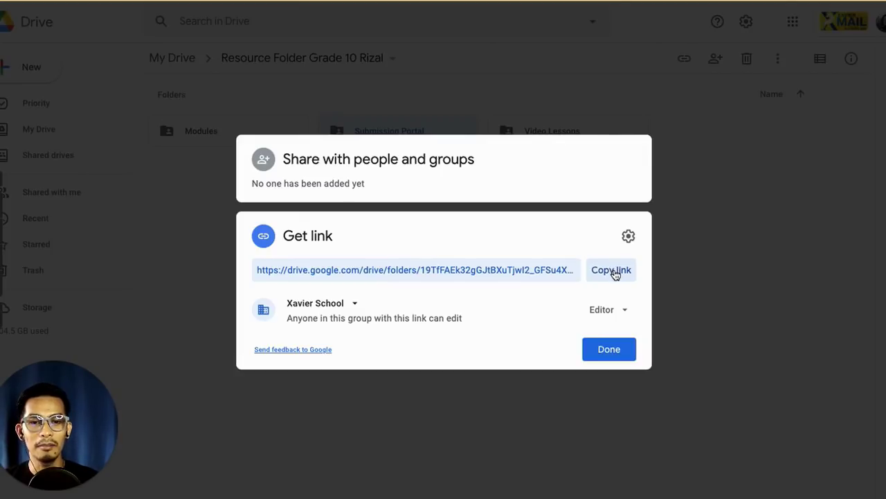
left_click(611, 270)
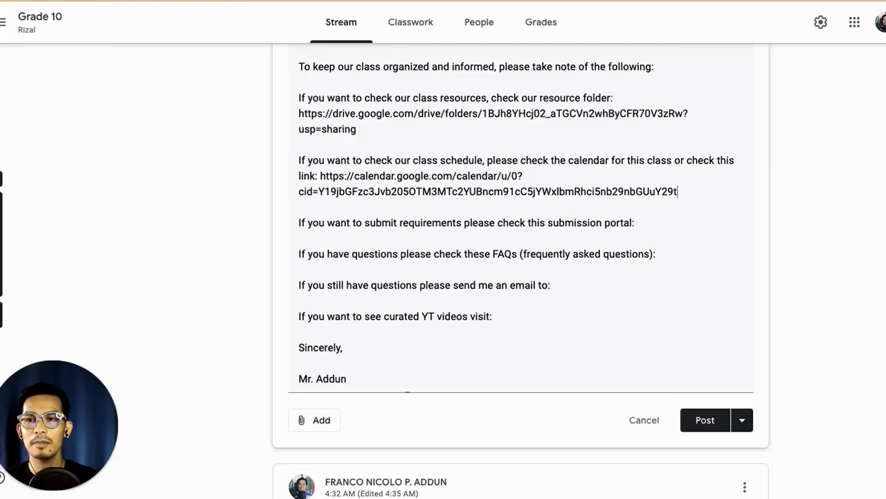
Step: Paste the Submission Portal folder link on a new line after 'submission portal:'
left_click(651, 224)
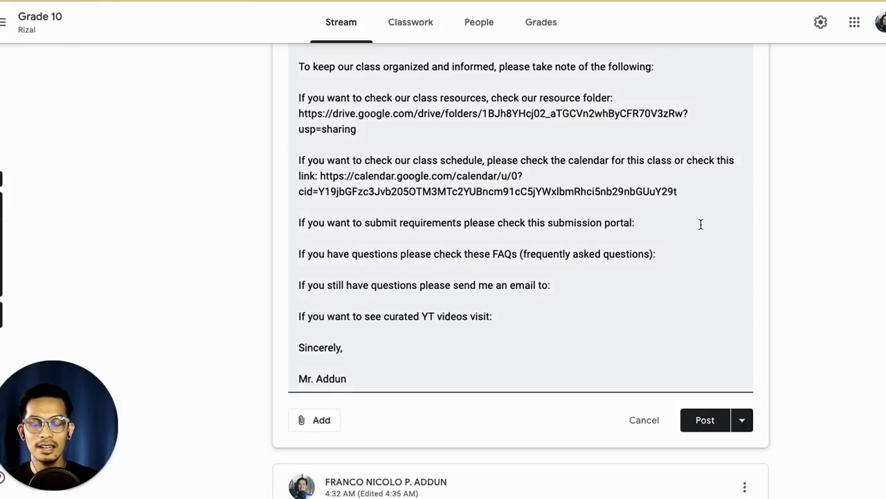
key("Return")
key("ctrl+v")
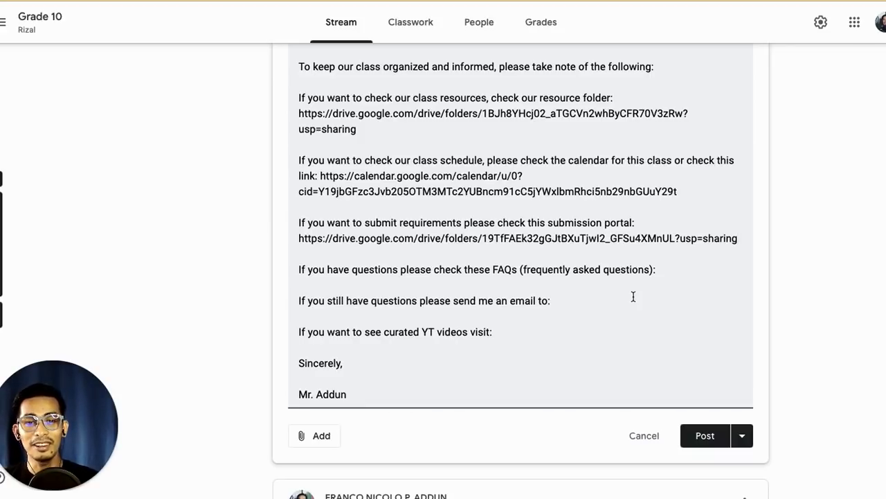
Step: Type the class contact e-mail address after 'send me an email to:'
left_click(599, 304)
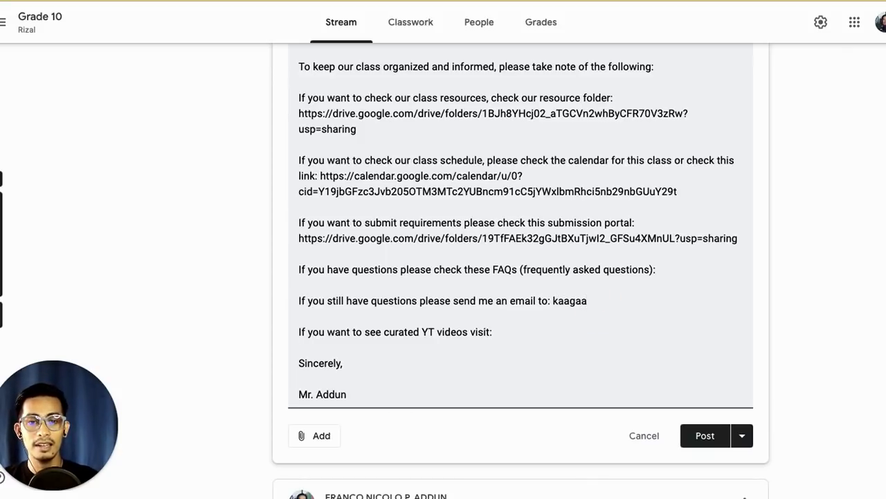
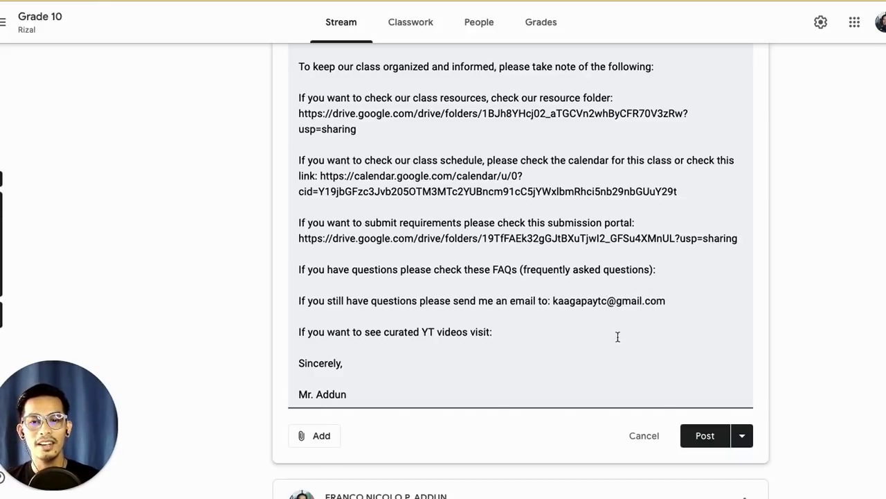
left_click(547, 336)
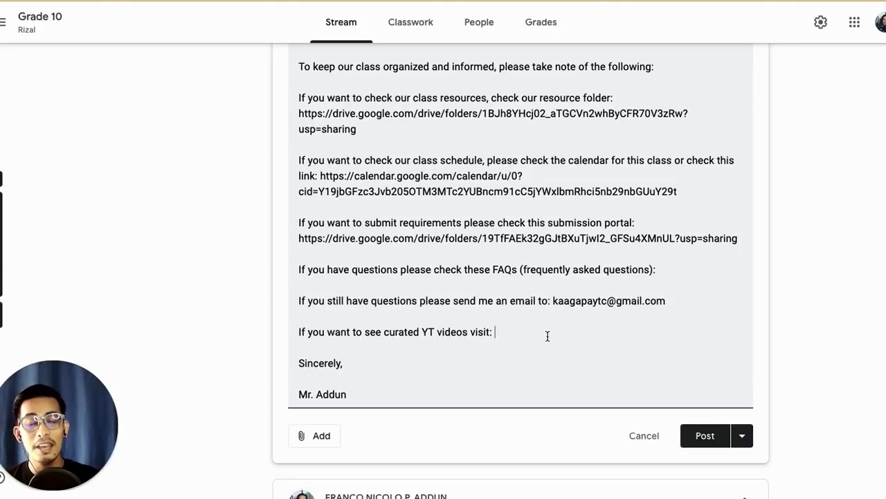
Step: Add the YouTube channel URL with corrected capitalisation after 'curated YT videos visit:'
left_click(547, 336)
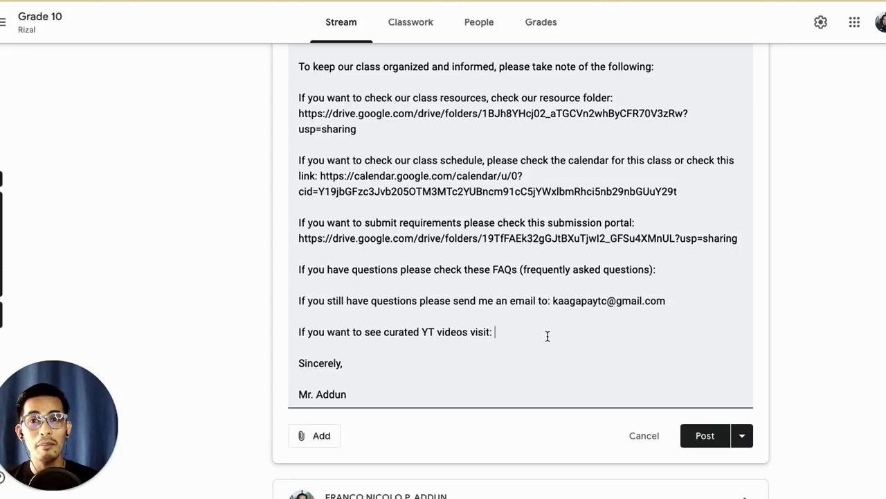
type("www.you")
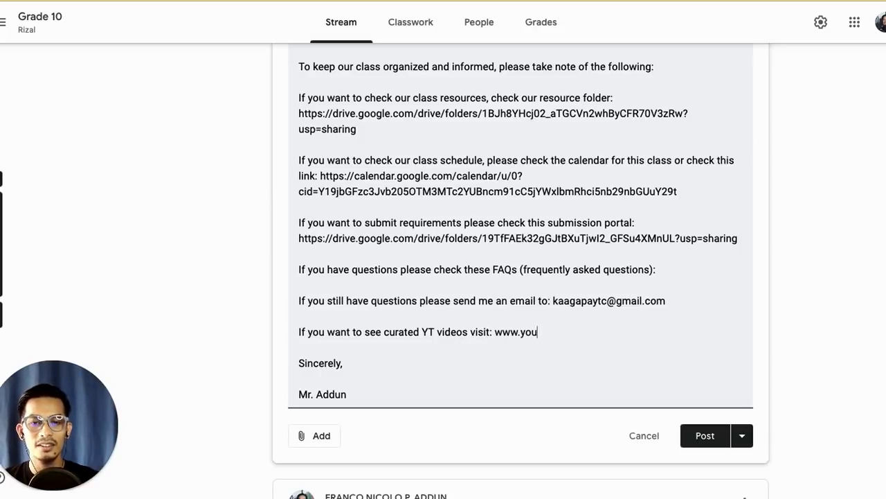
type("tube.com/c/franco")
key("BackSpace")
key("BackSpace")
key("BackSpace")
key("BackSpace")
key("BackSpace")
key("BackSpace")
type("Franco")
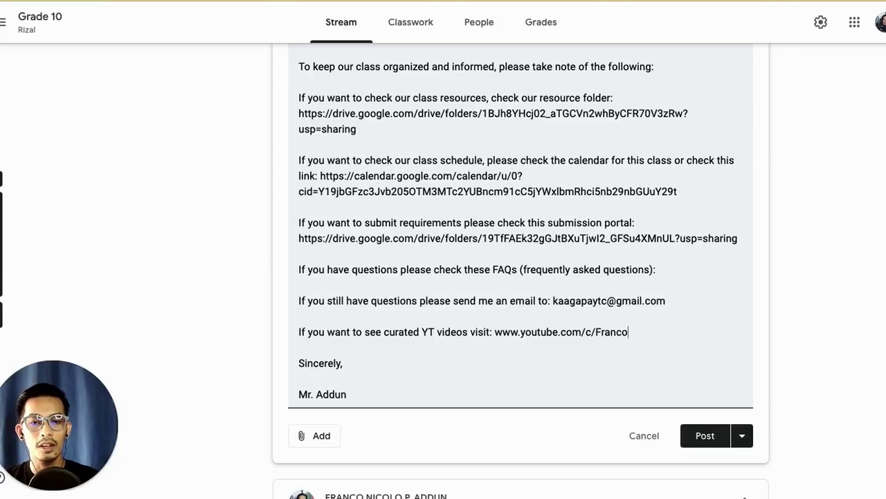
type("NicoloAddun")
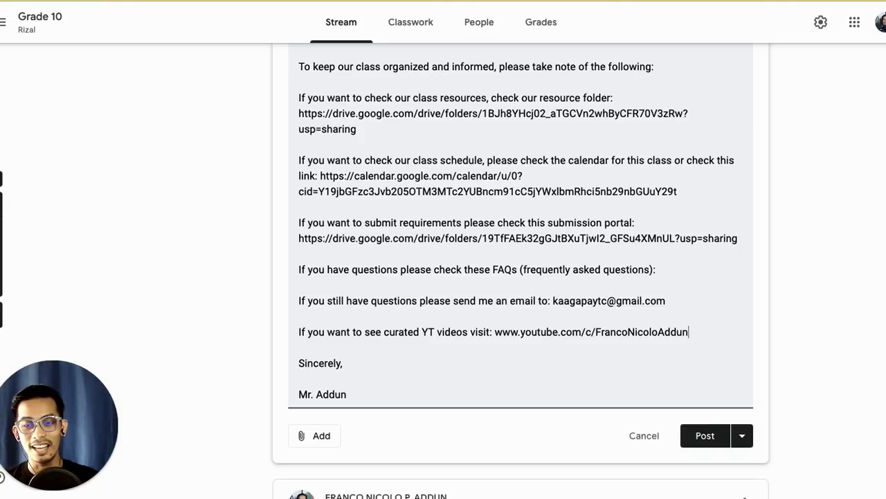
scroll(504, 311, "up", 1)
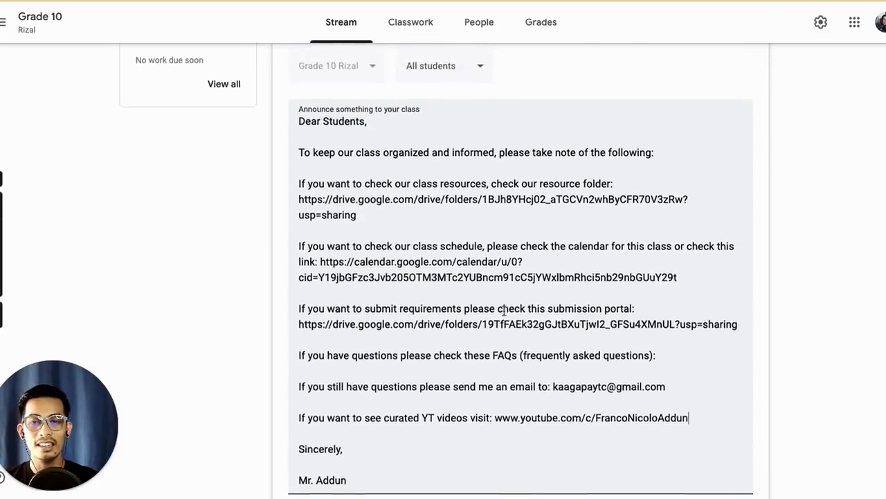
scroll(505, 311, "down", 2)
Step: Post the completed protocols announcement with all its links to the class stream
left_click(709, 348)
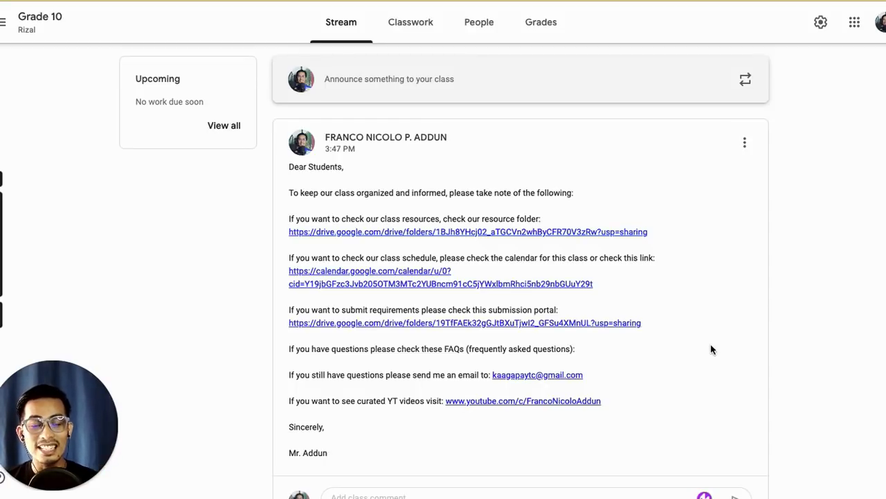
Step: Move the older welcome post to the top of the stream
left_click(744, 145)
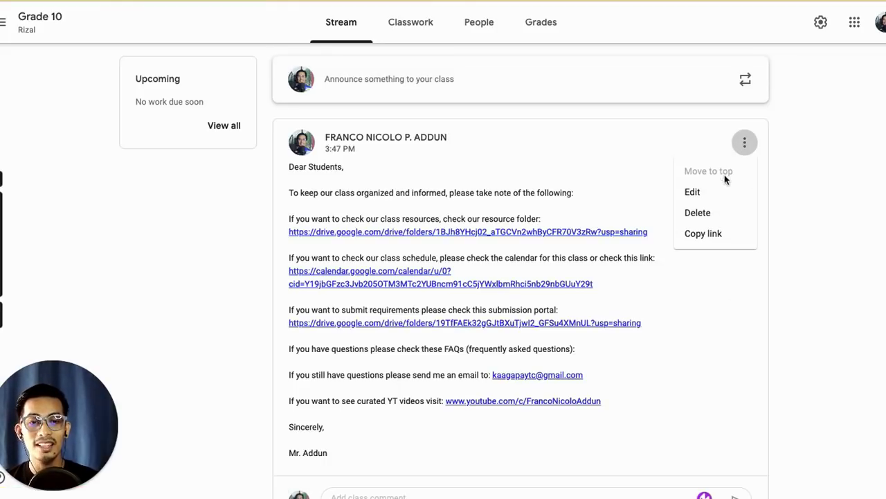
left_click(774, 307)
scroll(598, 298, "down", 1)
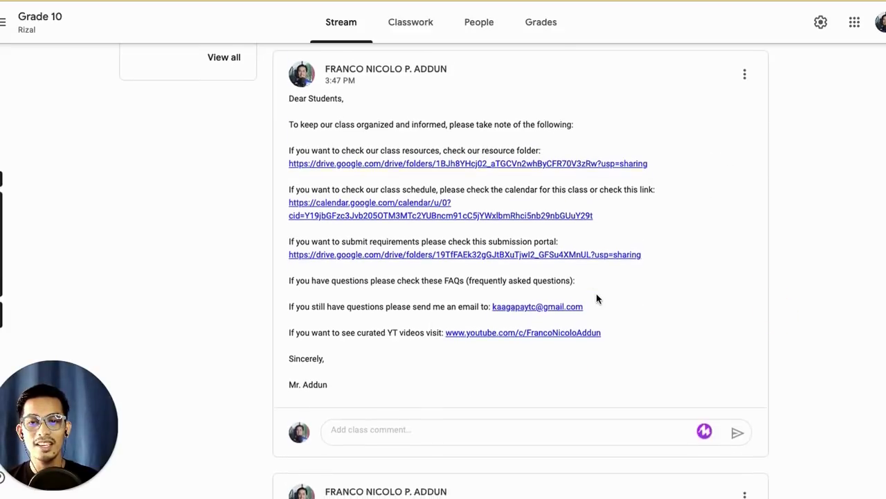
scroll(597, 298, "down", 5)
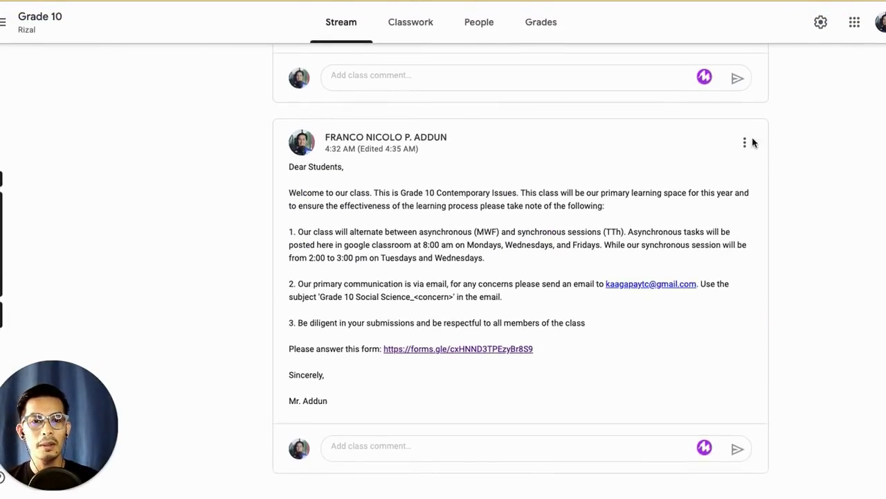
left_click(745, 144)
left_click(713, 173)
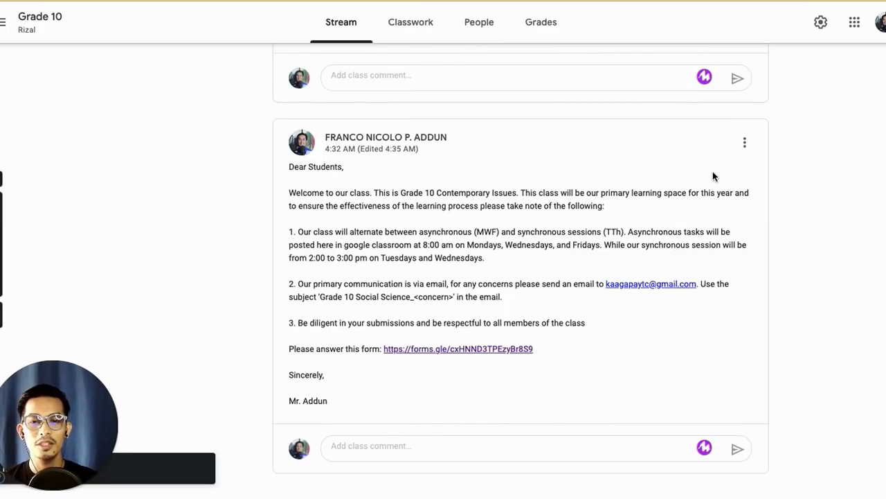
Step: Move the class protocols announcement back to the top, above the welcome post
scroll(598, 169, "up", 6)
scroll(597, 169, "down", 1)
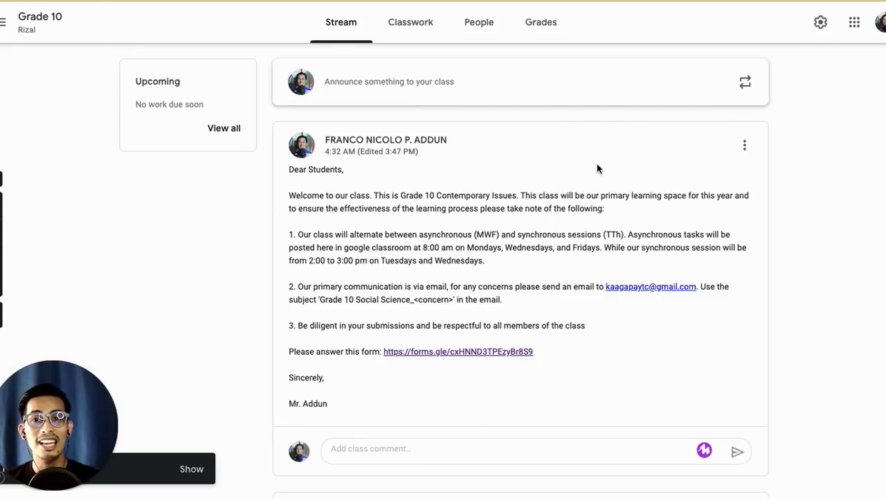
scroll(597, 169, "down", 5)
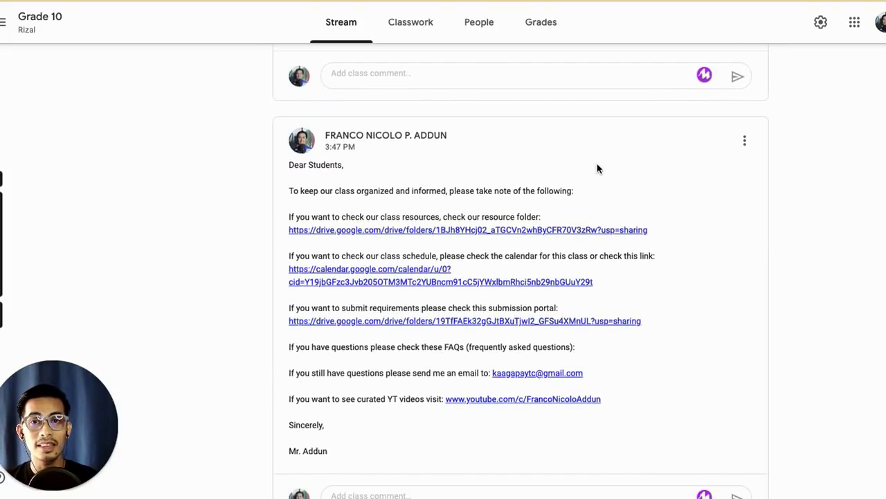
left_click(746, 141)
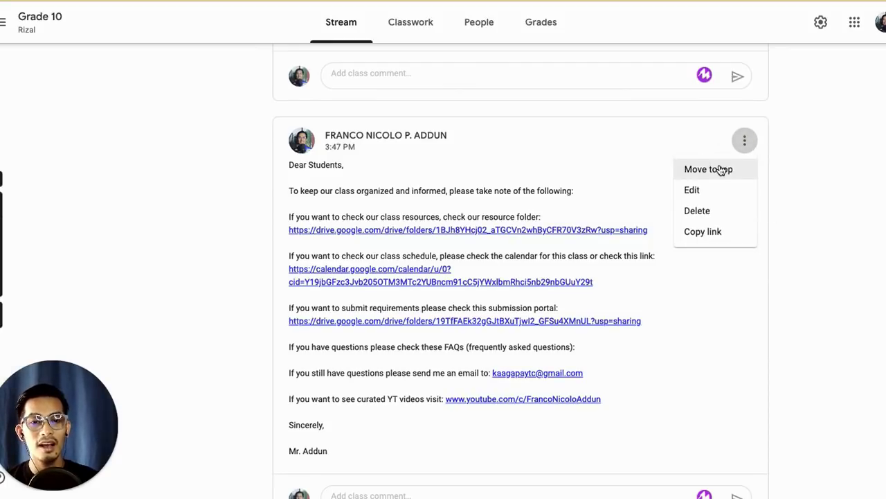
left_click(720, 170)
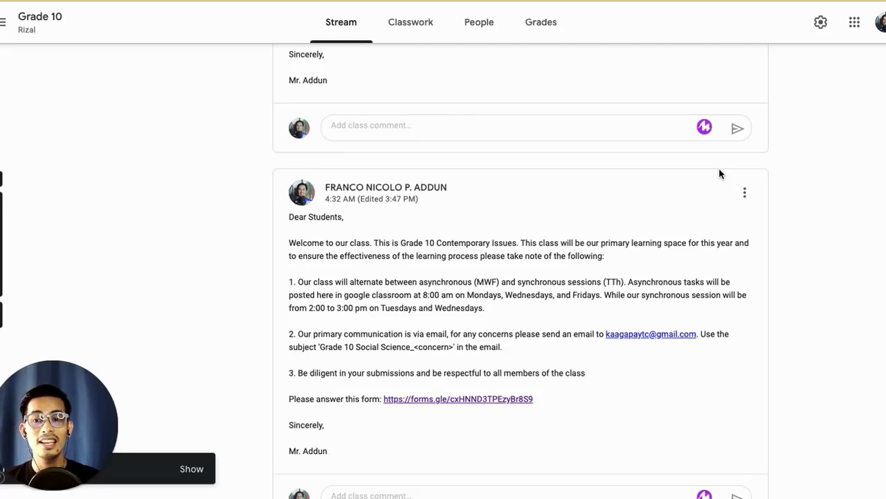
scroll(720, 173, "up", 5)
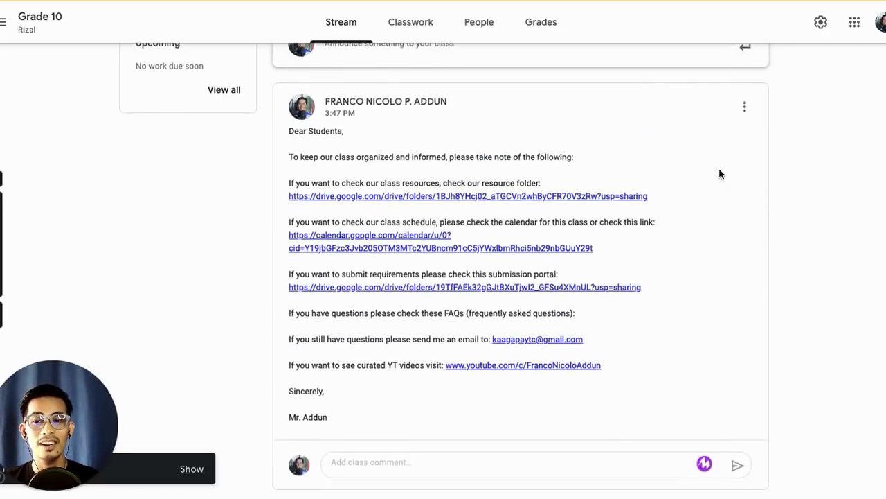
right_click(720, 174)
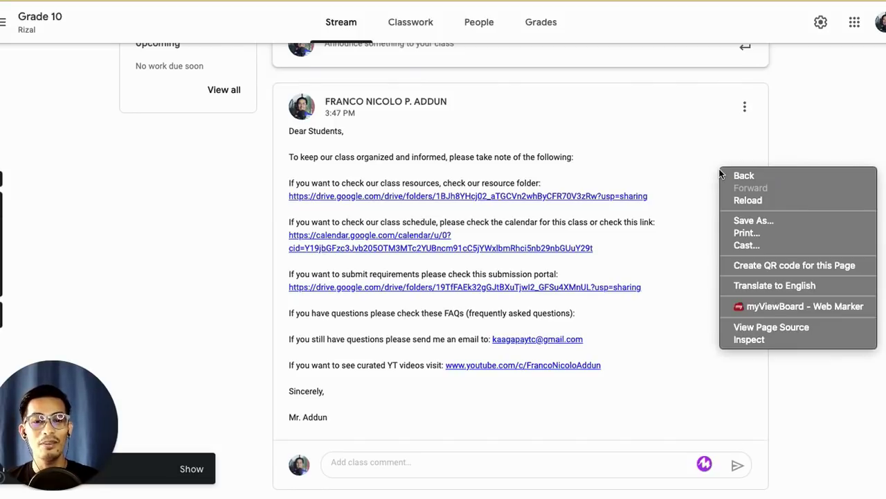
left_click(696, 144)
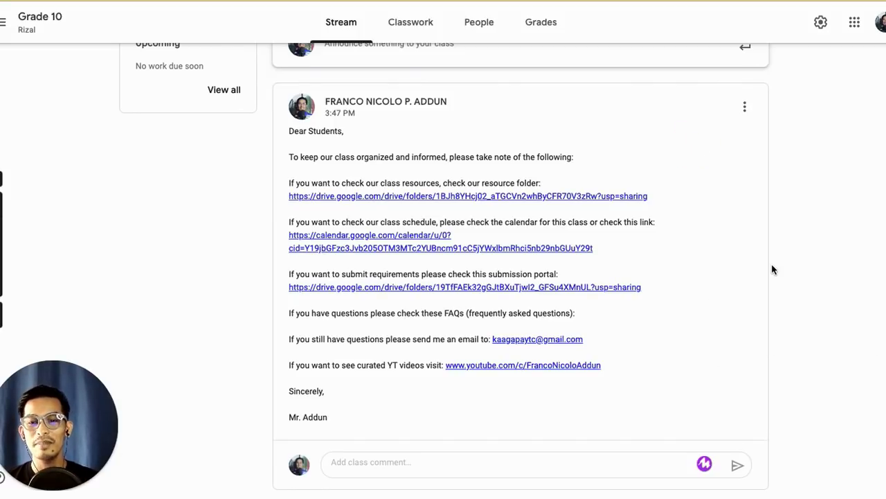